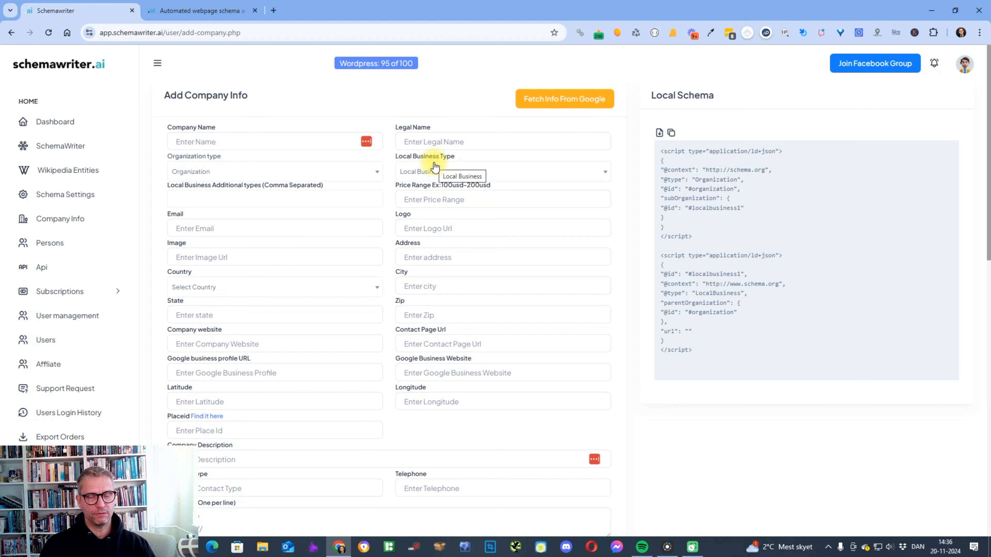
pyautogui.click(281, 151)
pyautogui.write('asd')
pyautogui.click(518, 146)
pyautogui.write('asd')
pyautogui.click(270, 142)
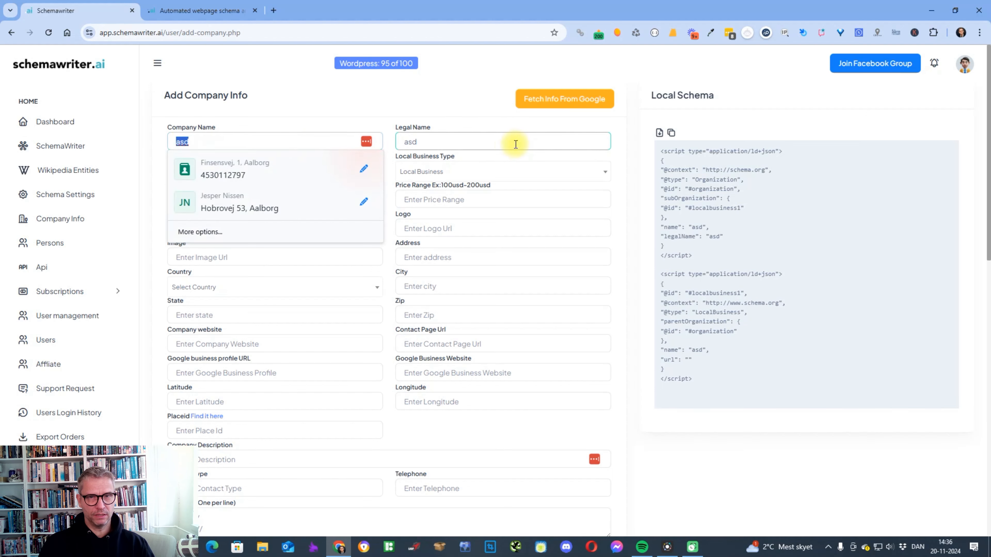
pyautogui.click(504, 146)
pyautogui.doubleClick(504, 146)
pyautogui.press('BackSpace')
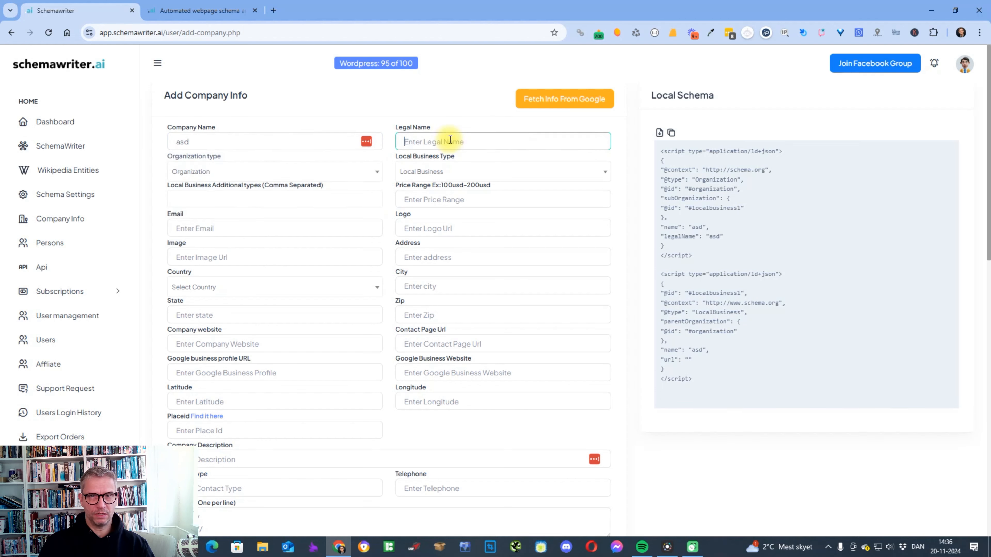
pyautogui.doubleClick(249, 140)
pyautogui.press('BackSpace')
# - Search Google for "alabama tree service" and fetch the company info of AAA Alabama Tree Service, Regal Row, Gadsden, AL, USA
pyautogui.click(600, 99)
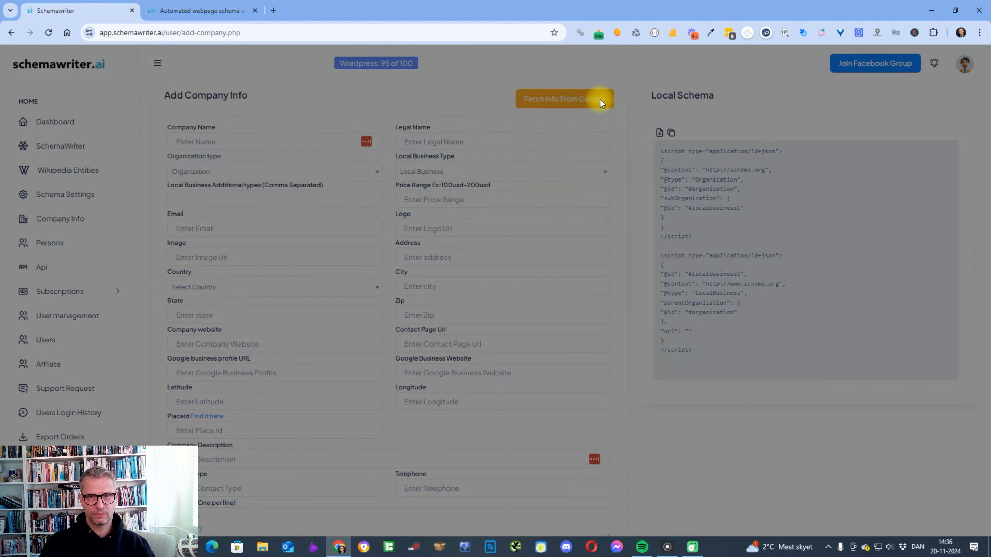
pyautogui.click(429, 157)
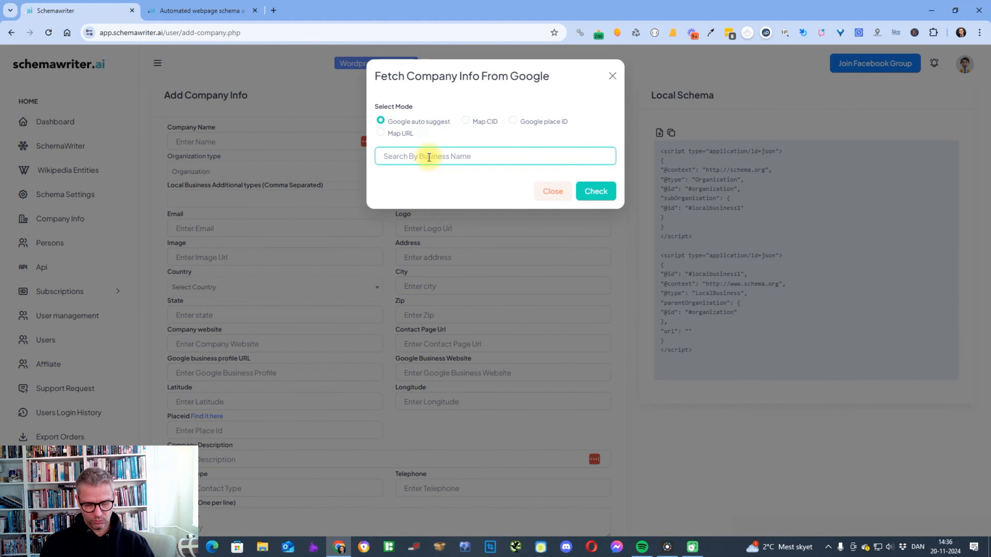
pyautogui.write('alabama tree')
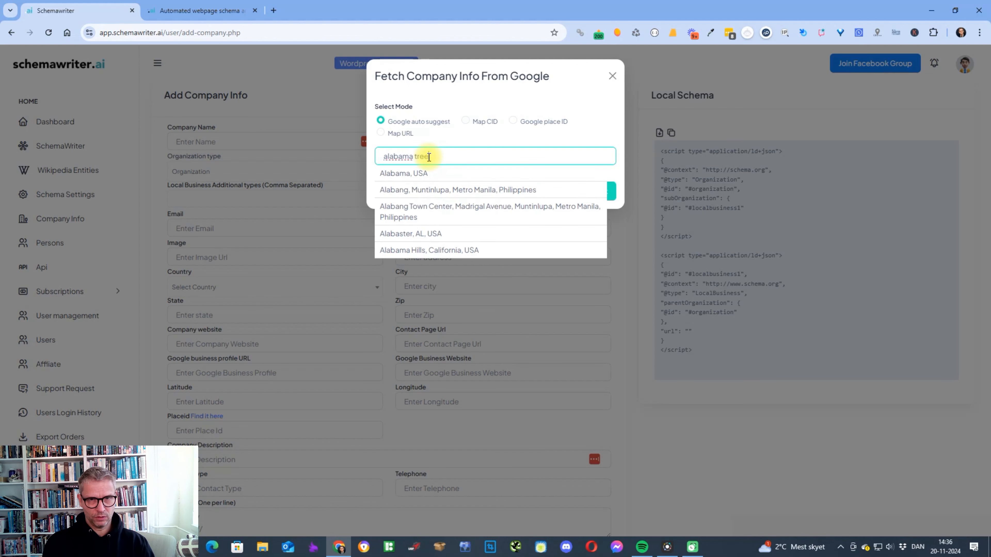
pyautogui.write(' serviuce')
pyautogui.press('BackSpace')
pyautogui.press('BackSpace')
pyautogui.press('BackSpace')
pyautogui.press('BackSpace')
pyautogui.write('ce')
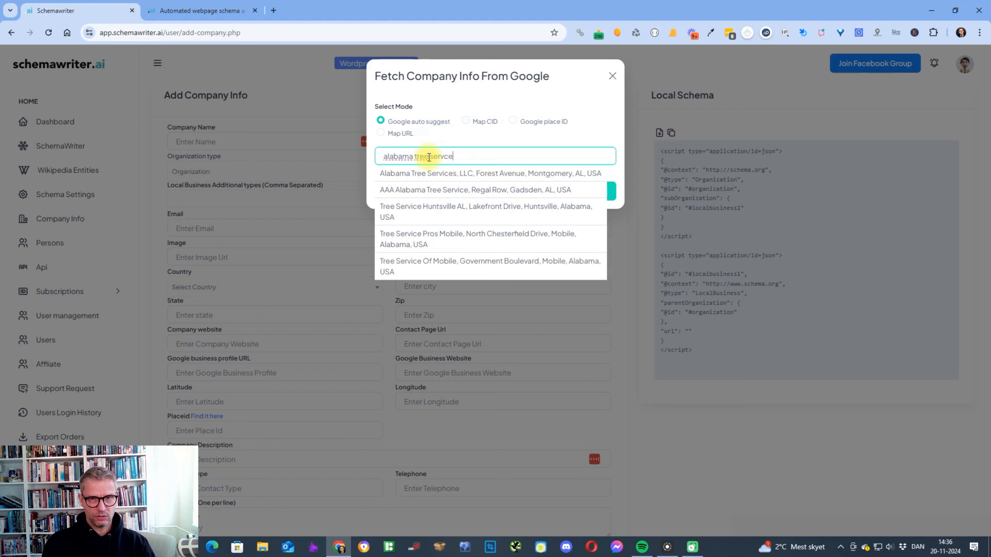
pyautogui.write('v')
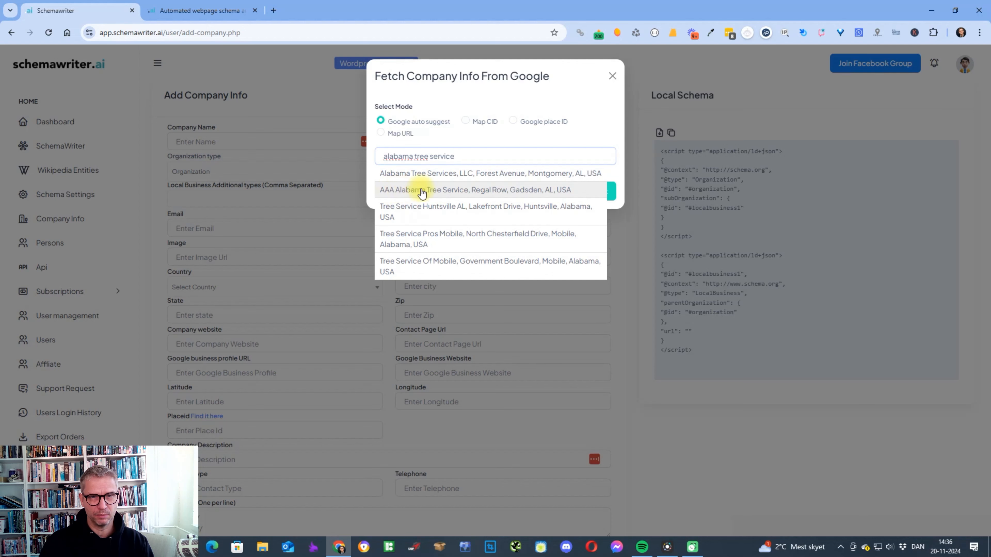
pyautogui.click(447, 190)
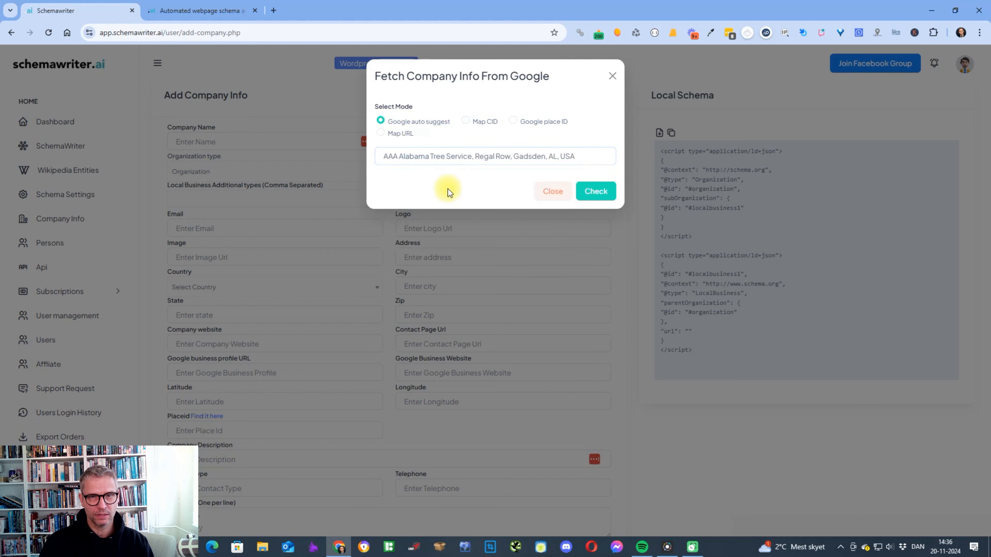
pyautogui.click(604, 193)
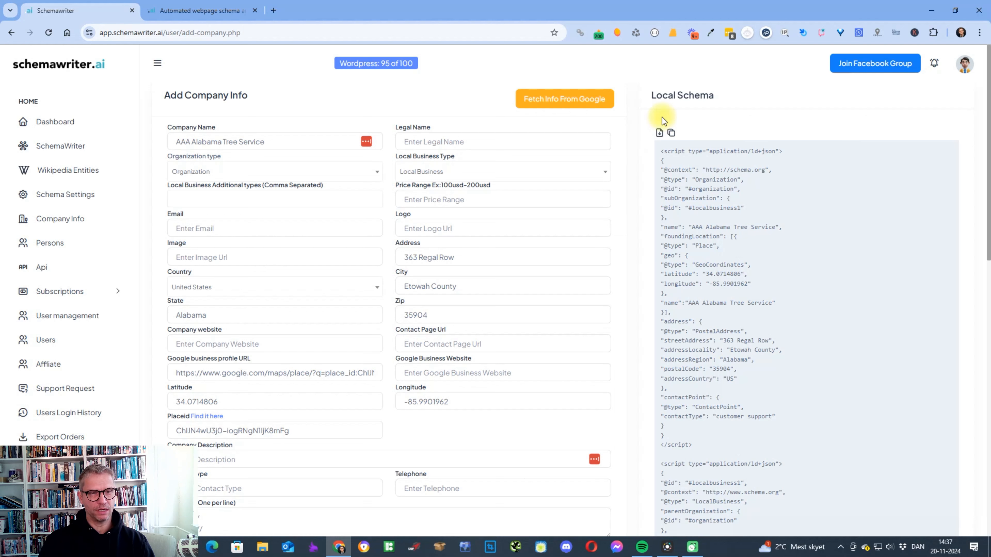
pyautogui.click(583, 222)
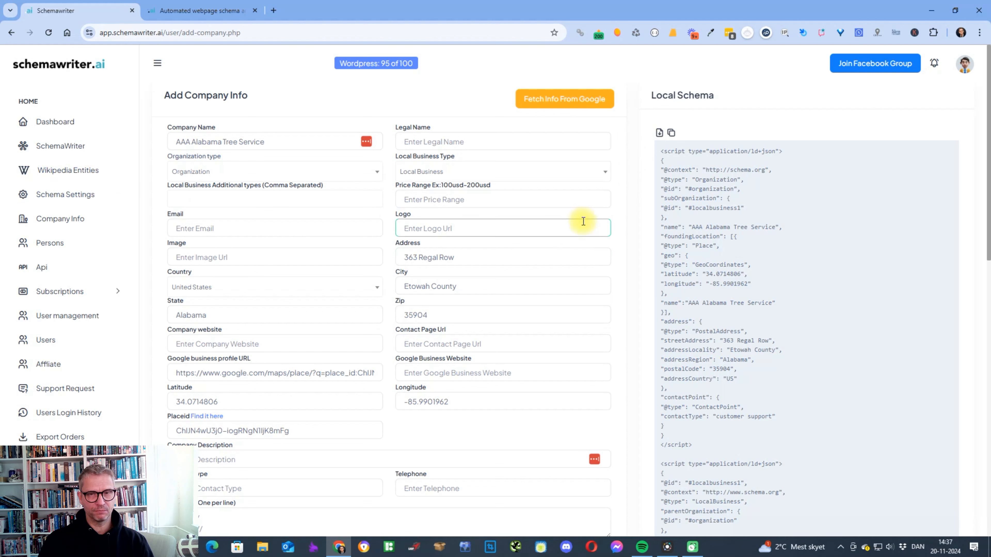
pyautogui.click(203, 229)
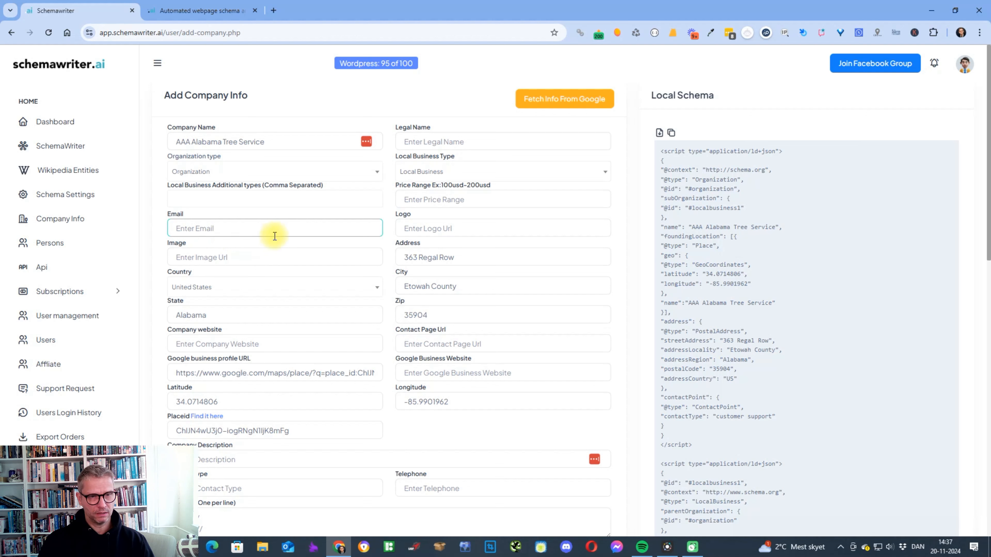
# - Open the fetched Google business profile URL in a new browser tab
pyautogui.tripleClick(305, 374)
pyautogui.hotkey('ctrl', 'c')
pyautogui.click(273, 11)
pyautogui.hotkey('ctrl', 'v')
pyautogui.press('Return')
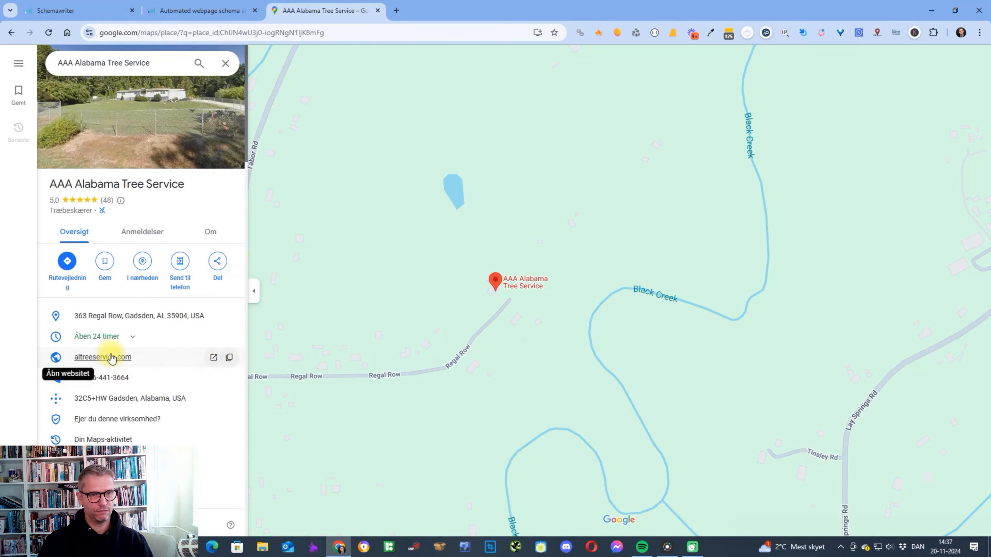
# - Copy the address of the website linked in the Maps listing into the company website field and save the new company
pyautogui.click(112, 358)
pyautogui.click(210, 31)
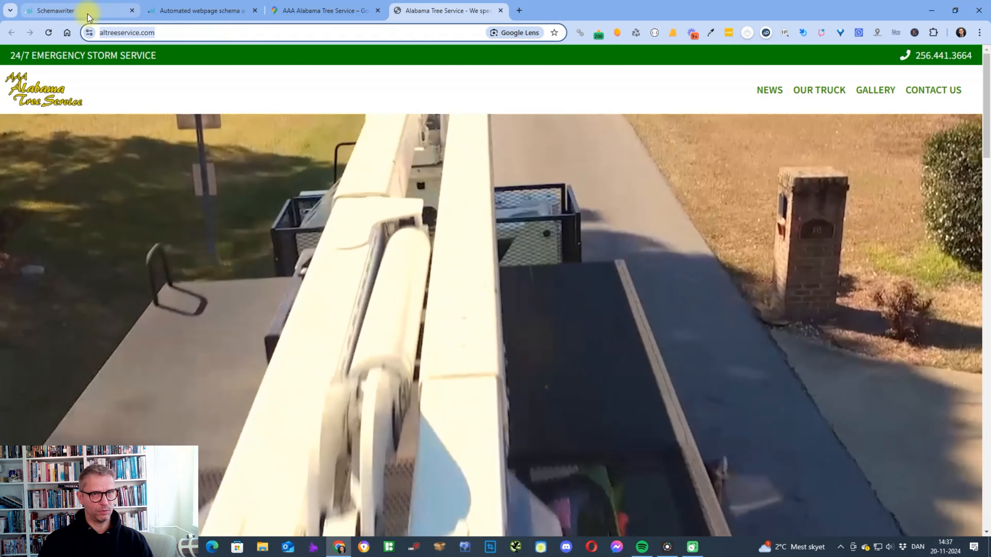
pyautogui.click(87, 14)
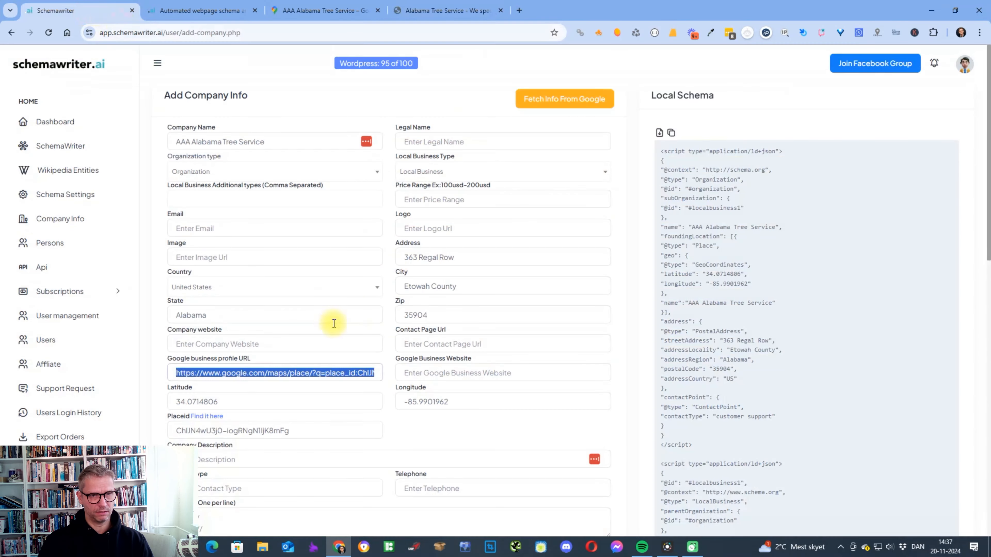
pyautogui.click(240, 344)
pyautogui.hotkey('ctrl', 'v')
pyautogui.scroll(-10, 347, 414)
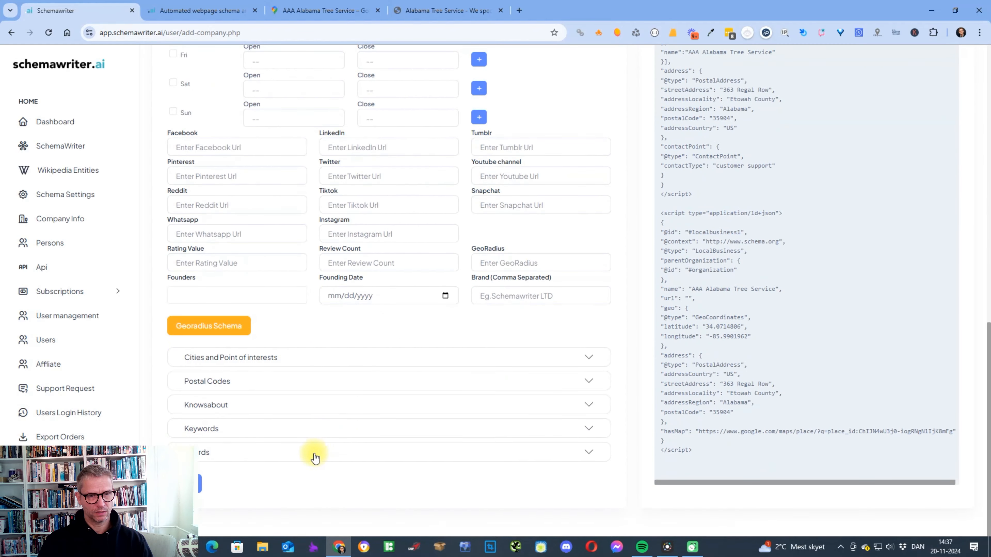
pyautogui.click(203, 490)
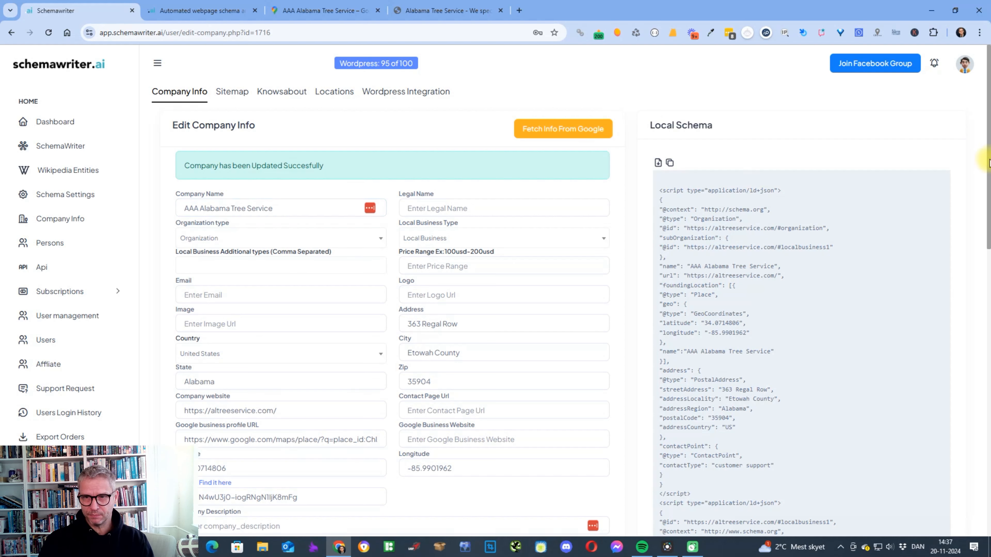
# - Examine the generated Local Schema code, both the Organization block and the LocalBusiness block
pyautogui.moveTo(661, 191); pyautogui.dragTo(741, 315)
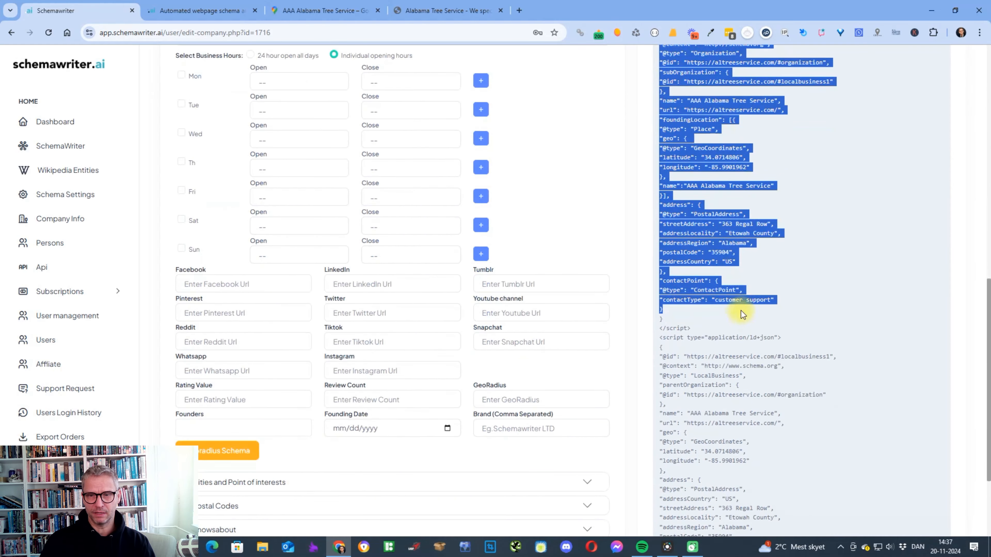
pyautogui.click(895, 303)
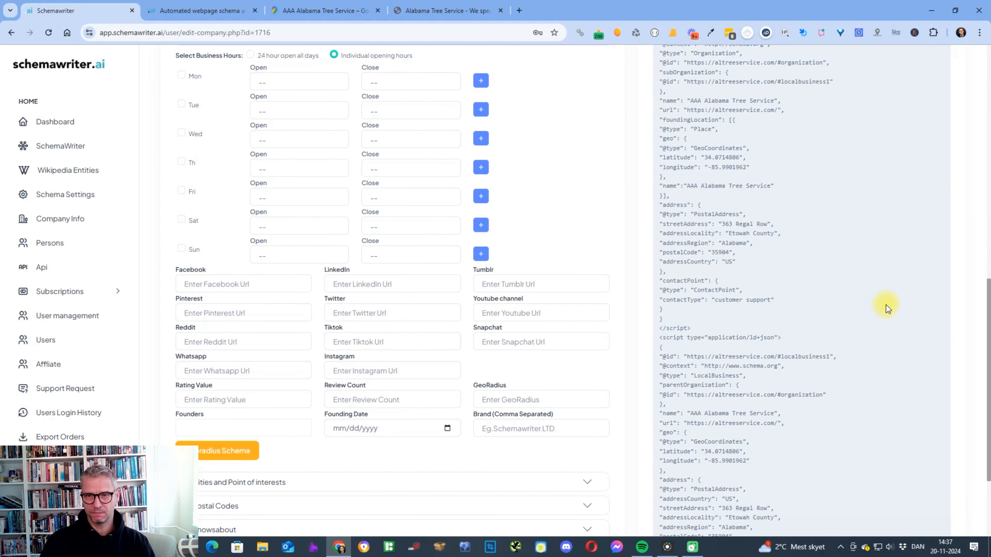
pyautogui.scroll(-4, 881, 294)
pyautogui.scroll(15, 881, 293)
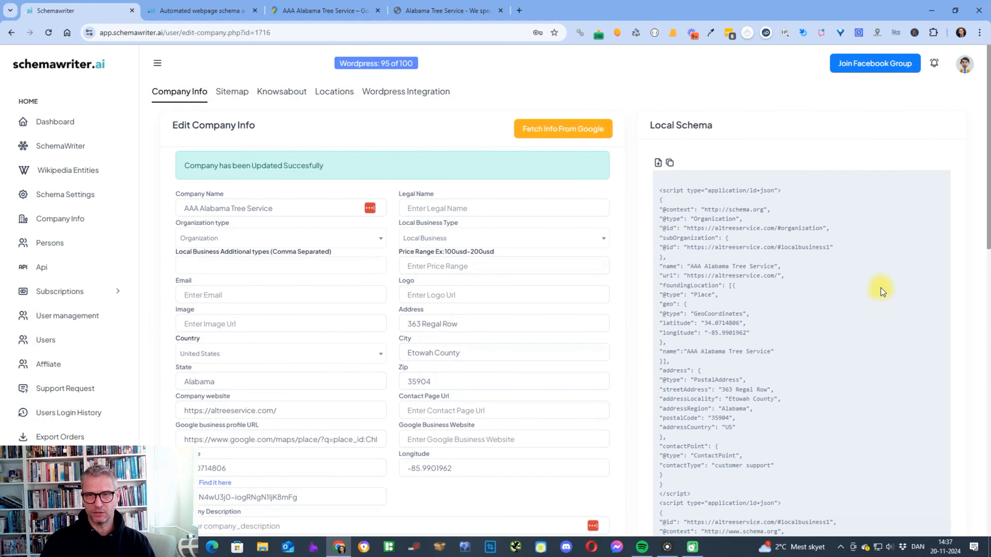
pyautogui.moveTo(664, 197); pyautogui.dragTo(808, 455)
pyautogui.scroll(-2, 833, 418)
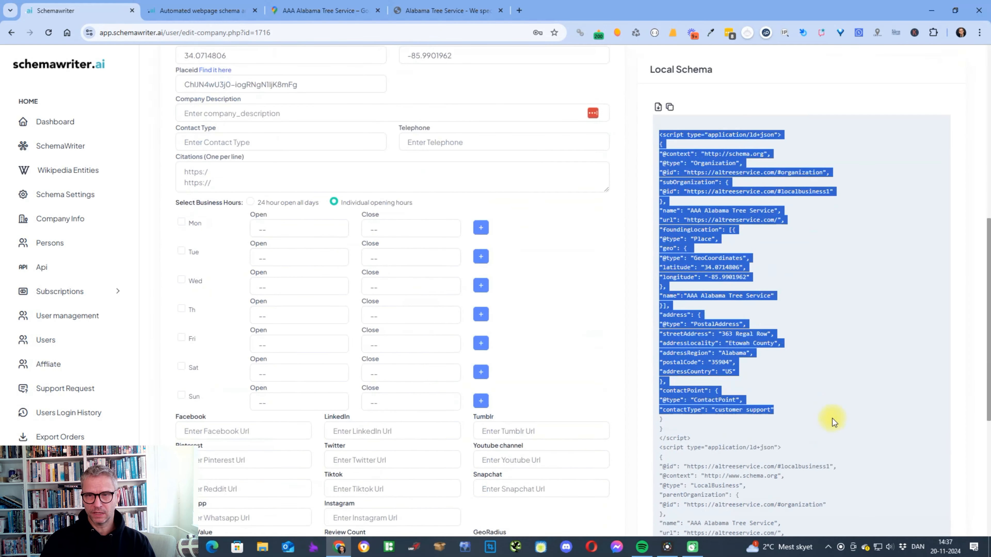
pyautogui.moveTo(781, 424); pyautogui.dragTo(773, 430)
pyautogui.scroll(-5, 721, 444)
pyautogui.moveTo(660, 227); pyautogui.dragTo(759, 436)
pyautogui.click(788, 400)
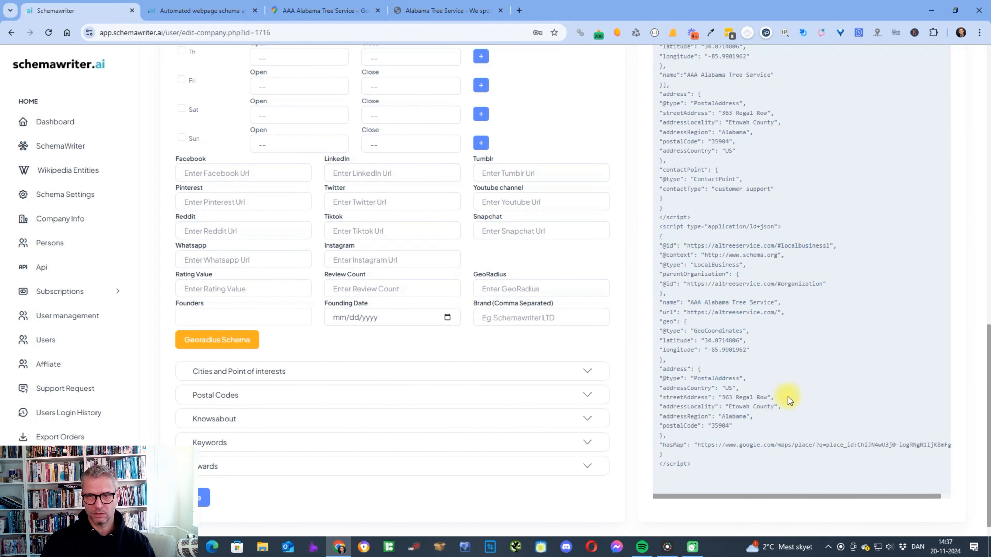
# - Set the organization type to Corporation and the local business type to Home And Construction Business
pyautogui.scroll(14, 792, 383)
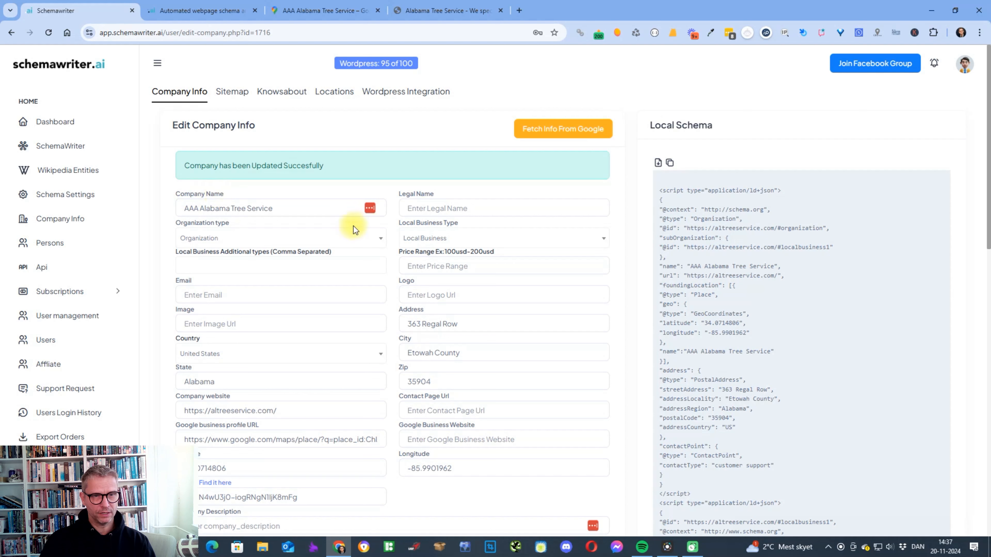
pyautogui.click(332, 237)
pyautogui.write('cor')
pyautogui.click(242, 275)
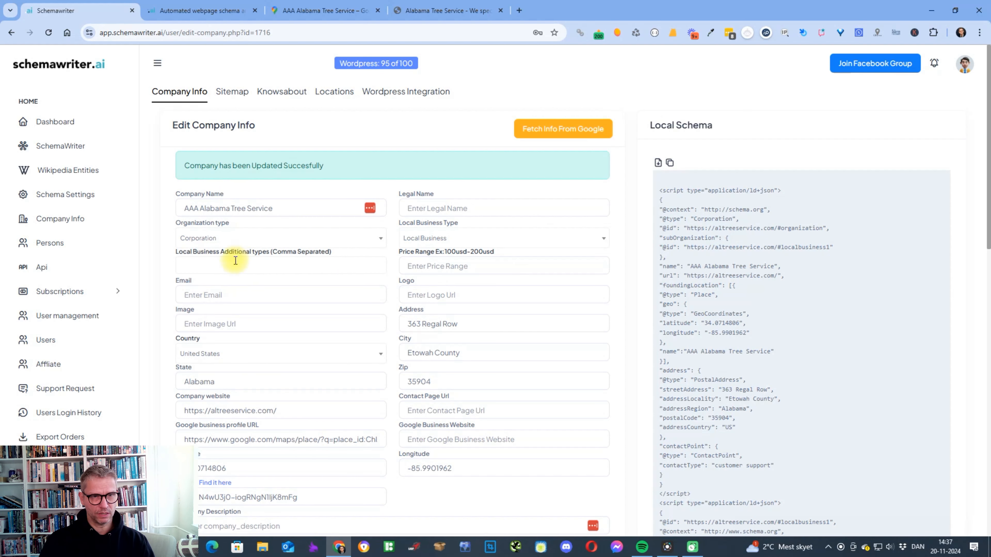
pyautogui.click(428, 240)
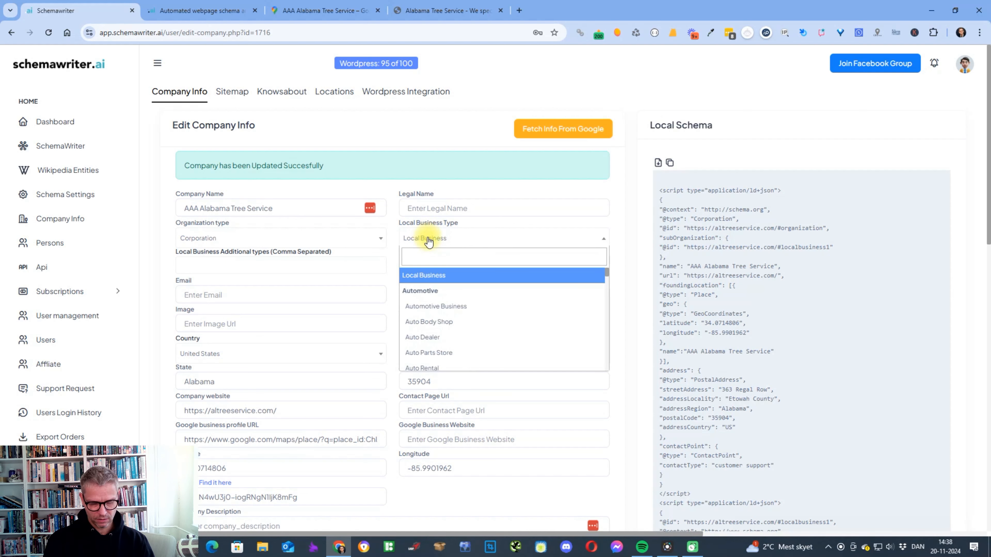
pyautogui.write('home')
pyautogui.click(496, 291)
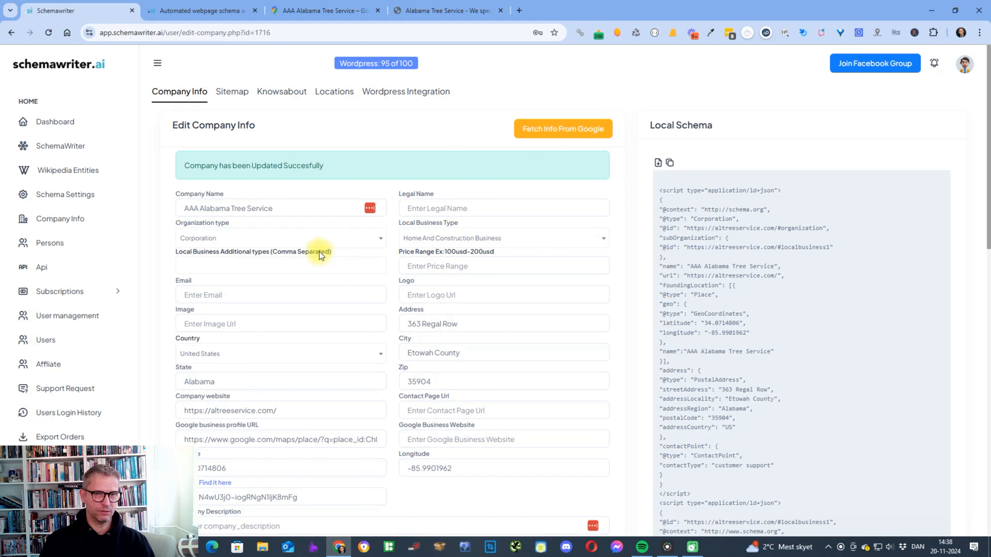
pyautogui.click(334, 237)
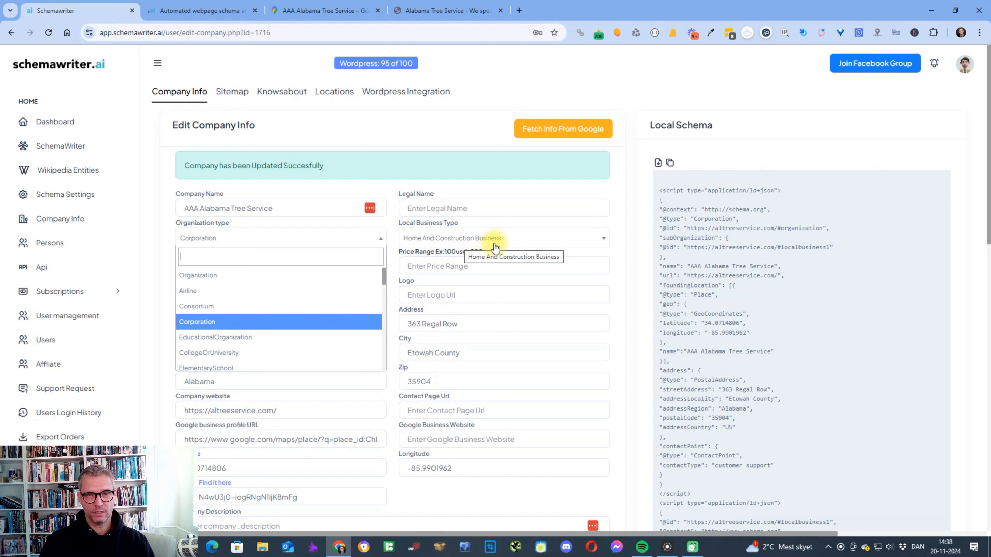
pyautogui.click(624, 230)
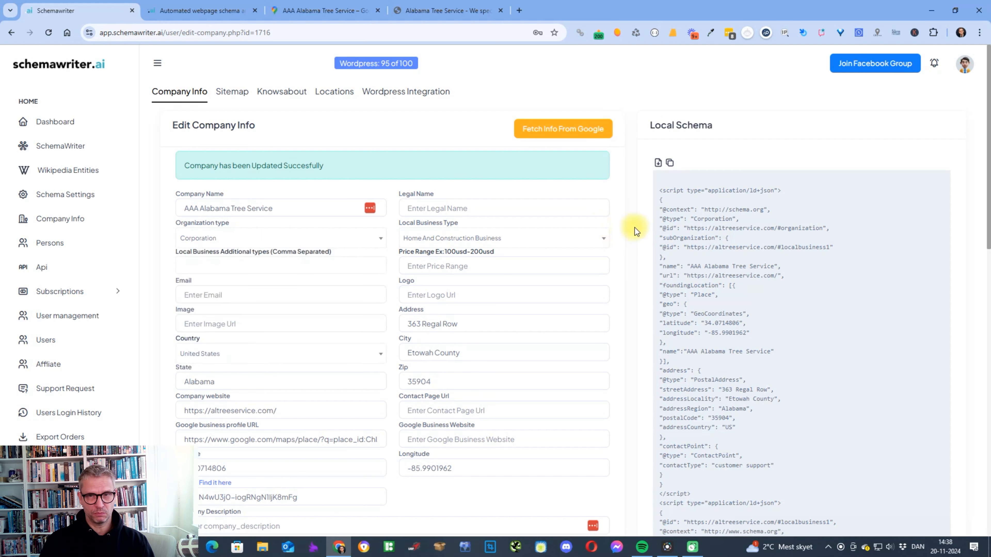
# - Save the edited company info and dismiss the confirmation
pyautogui.scroll(-10, 627, 402)
pyautogui.scroll(-5, 627, 403)
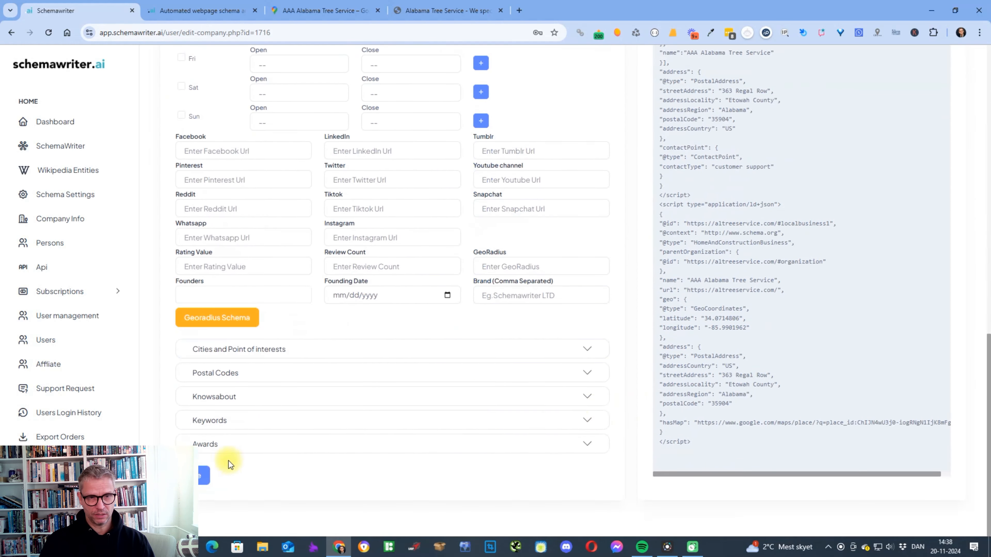
pyautogui.click(208, 483)
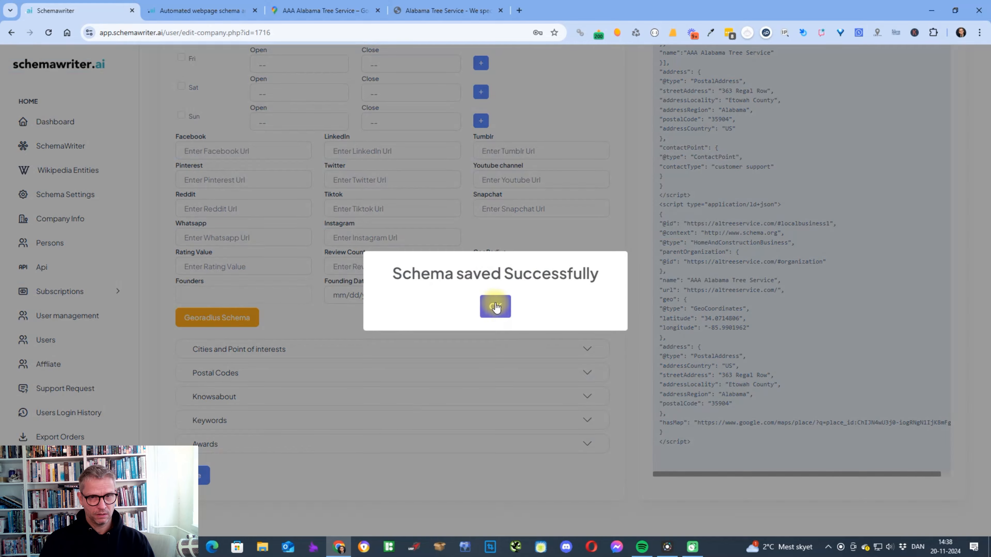
pyautogui.click(495, 303)
# - Set the company's business hours to 24 hour open all days
pyautogui.scroll(7, 646, 320)
pyautogui.scroll(-4, 642, 317)
pyautogui.click(201, 225)
pyautogui.scroll(-5, 578, 236)
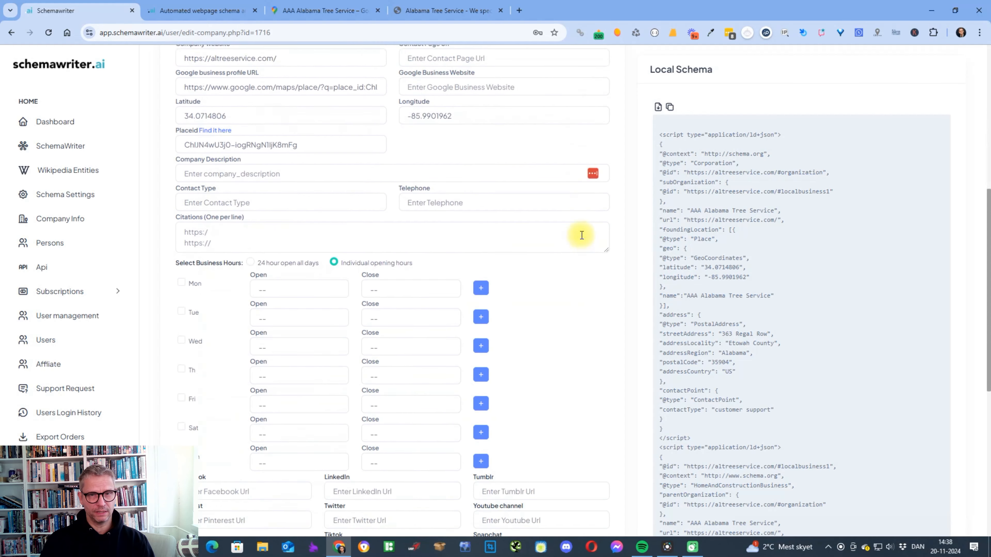
pyautogui.click(250, 253)
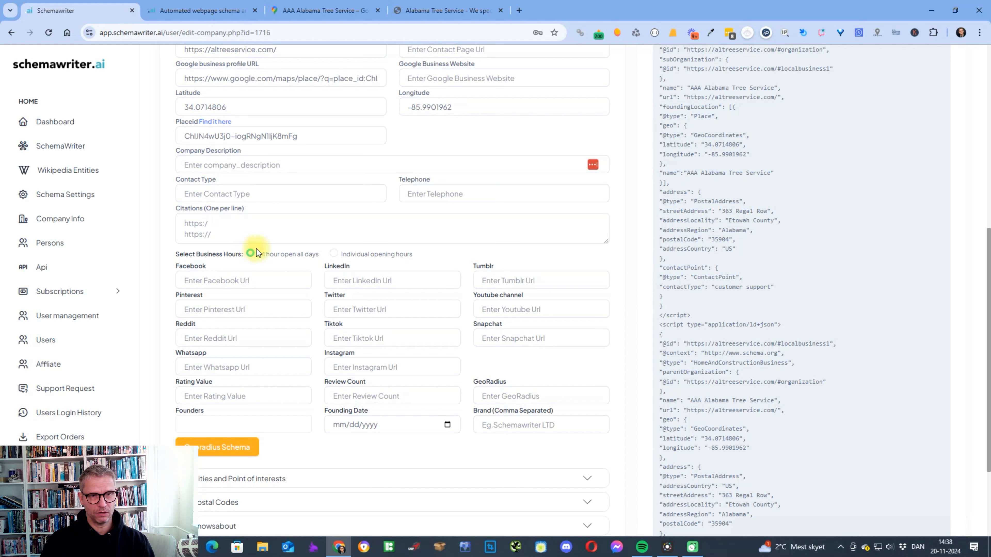
pyautogui.click(245, 278)
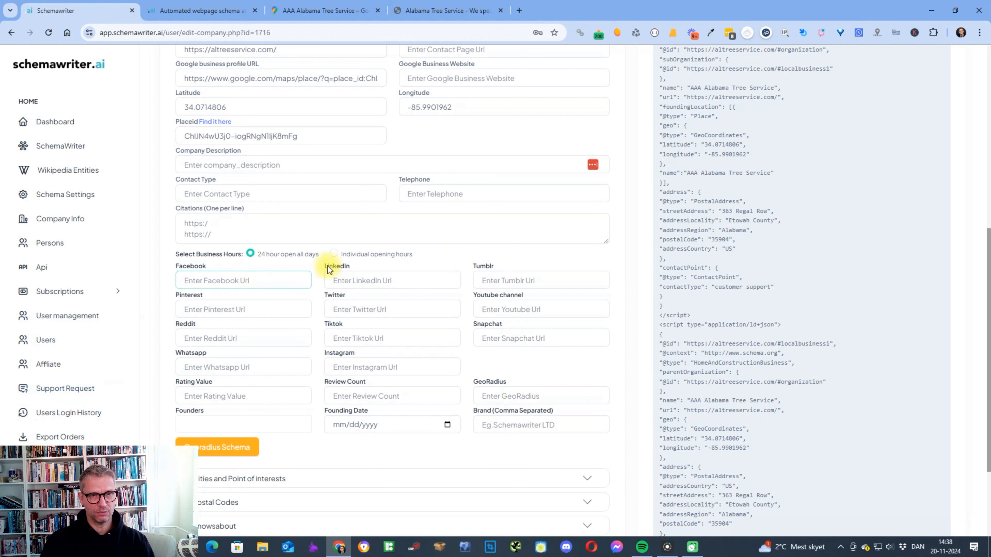
# - Try individual opening hours with Monday and Tuesday enabled, and switch back to 24 hour open all days
pyautogui.click(333, 254)
pyautogui.click(180, 274)
pyautogui.click(182, 303)
pyautogui.click(259, 281)
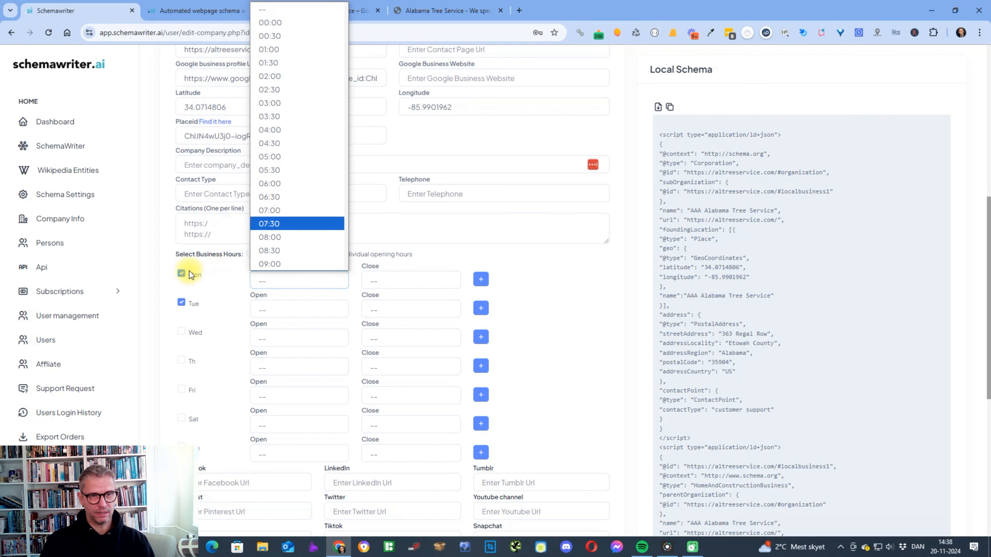
pyautogui.click(181, 274)
pyautogui.click(180, 303)
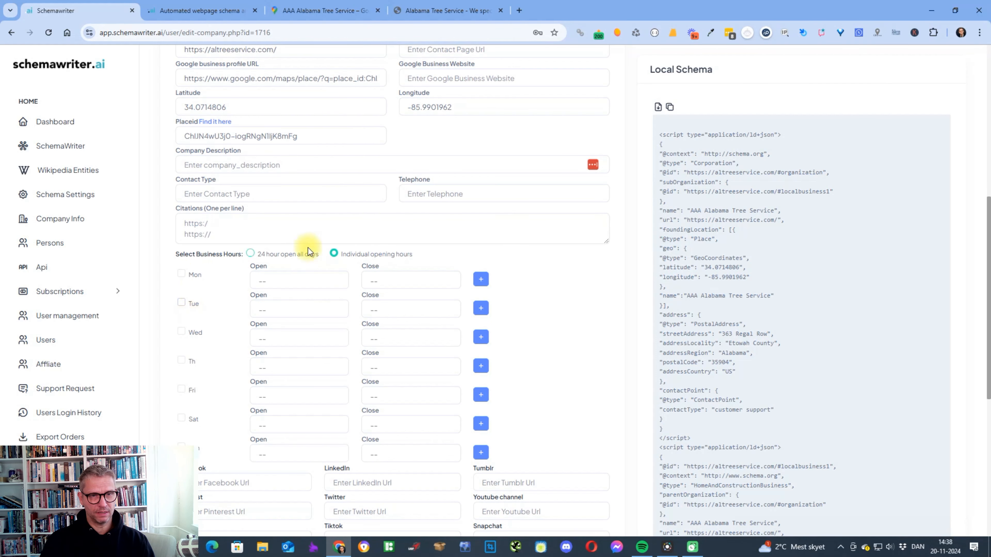
pyautogui.click(251, 253)
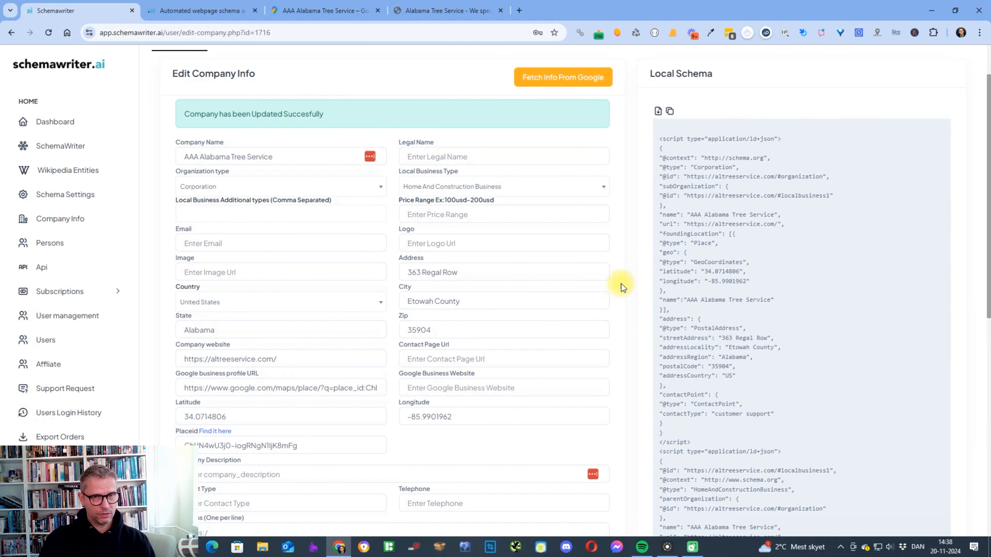
# - Generate the georadius cities and postal codes within a 10 km radius, with points of interest included
pyautogui.scroll(-10, 621, 283)
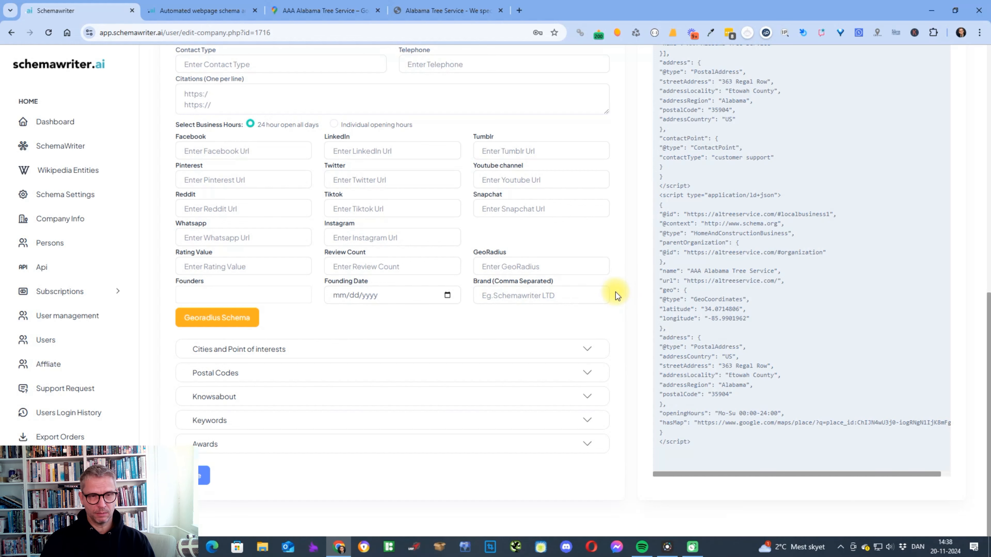
pyautogui.click(225, 323)
pyautogui.click(473, 301)
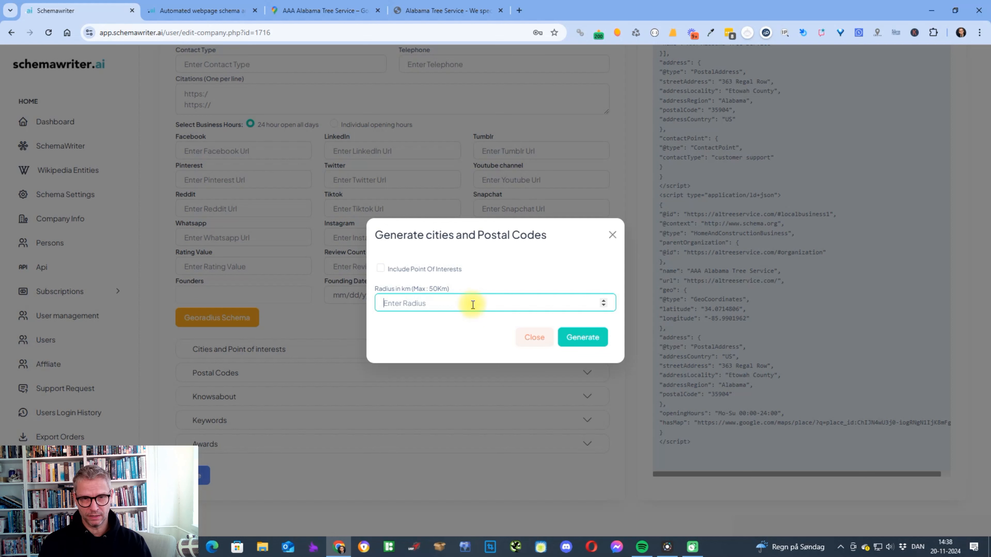
pyautogui.write('10')
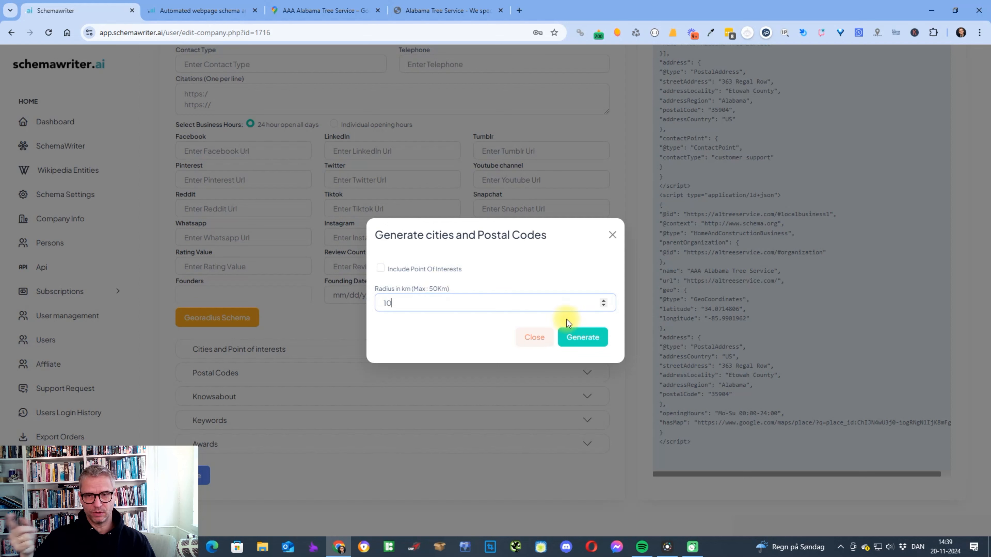
pyautogui.click(382, 269)
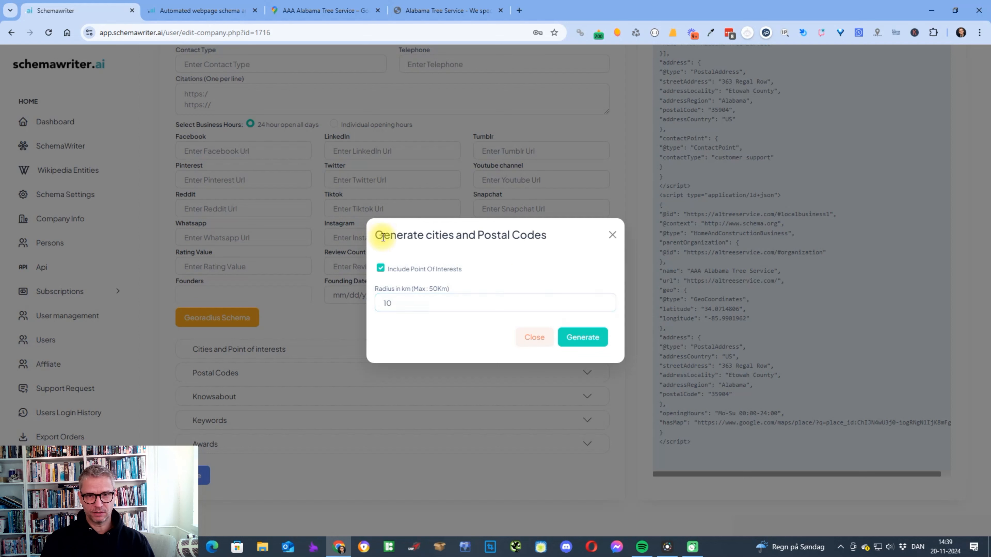
pyautogui.click(599, 338)
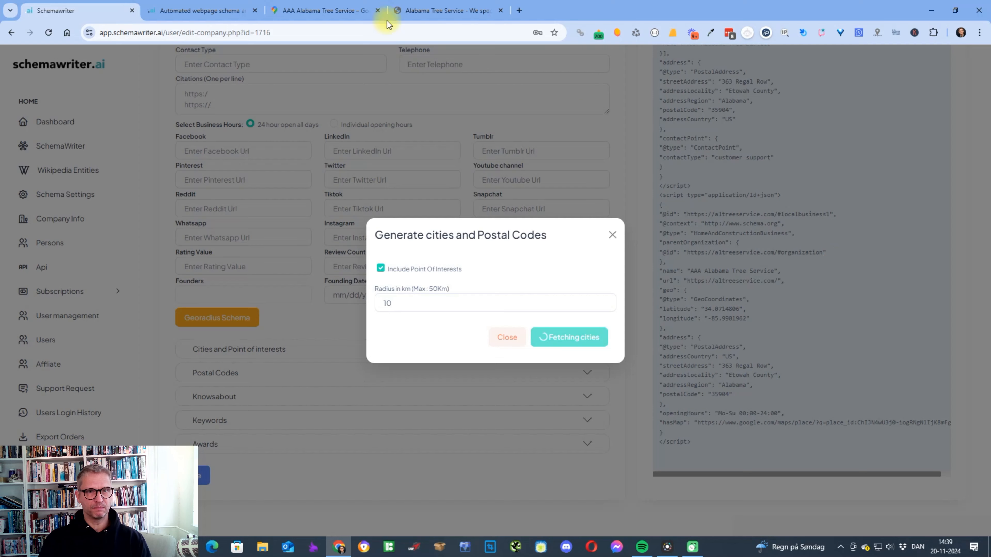
# - Check on the schemawriter.ai pricing page which plan includes geo radius optimized local business schema, and return to the company editor
pyautogui.click(173, 10)
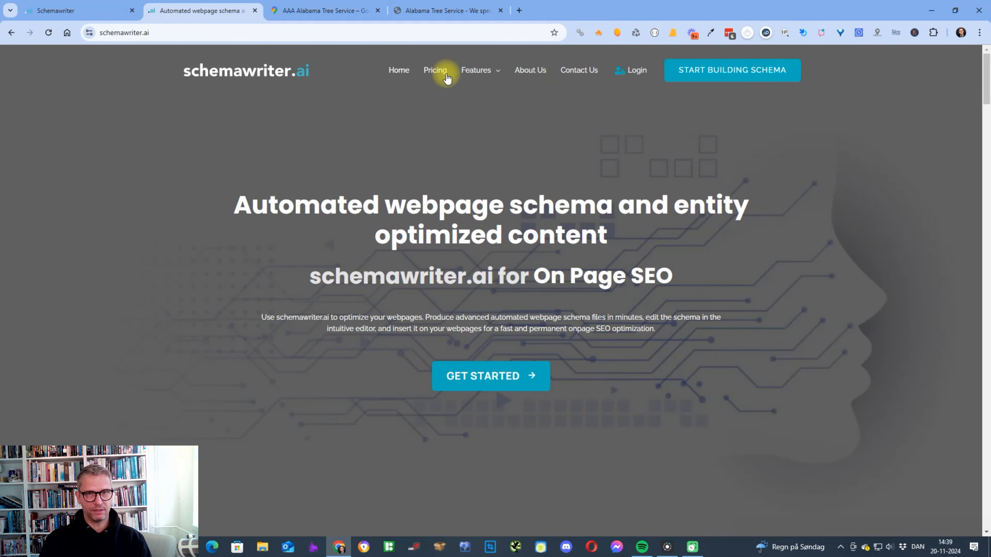
pyautogui.scroll(-8, 616, 318)
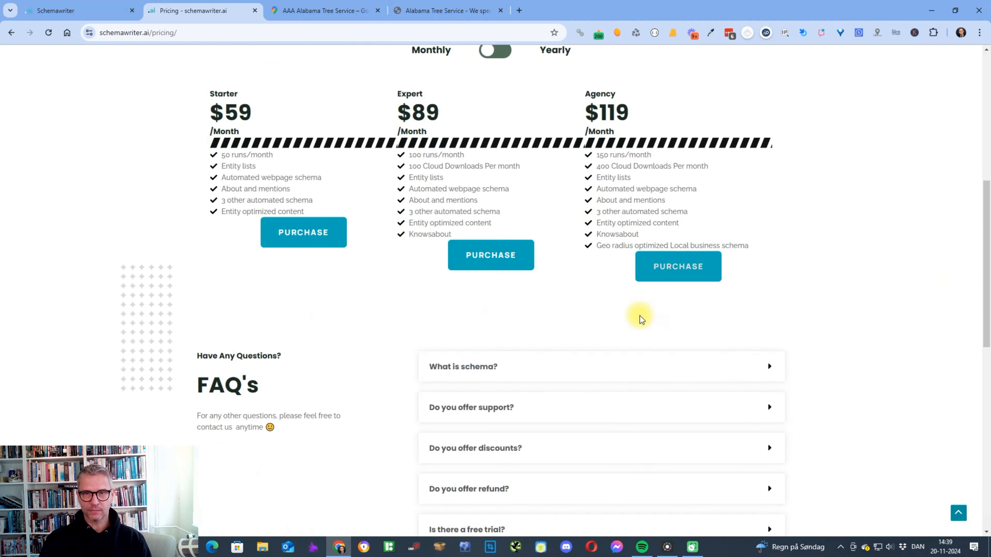
pyautogui.scroll(2, 638, 312)
pyautogui.tripleClick(746, 272)
pyautogui.press('F5')
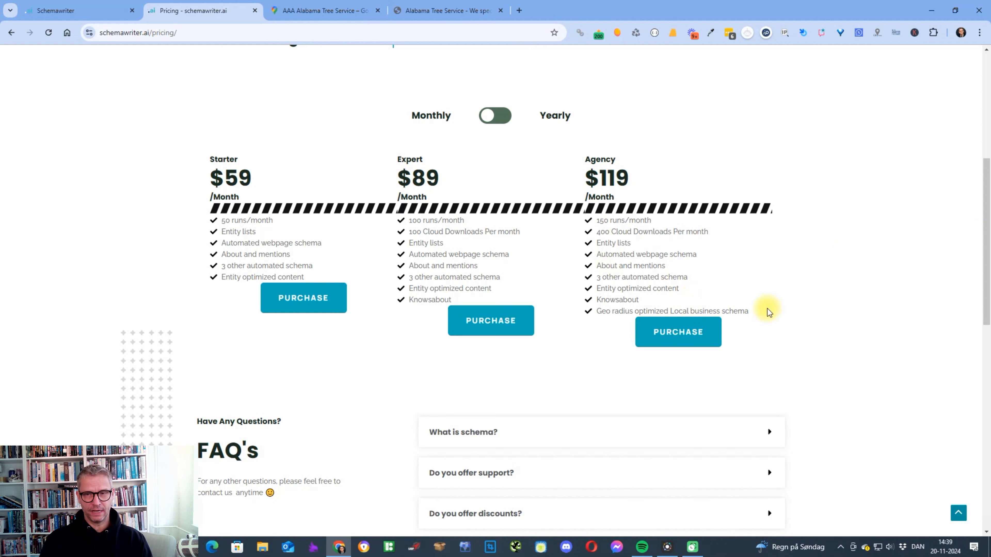
pyautogui.click(80, 11)
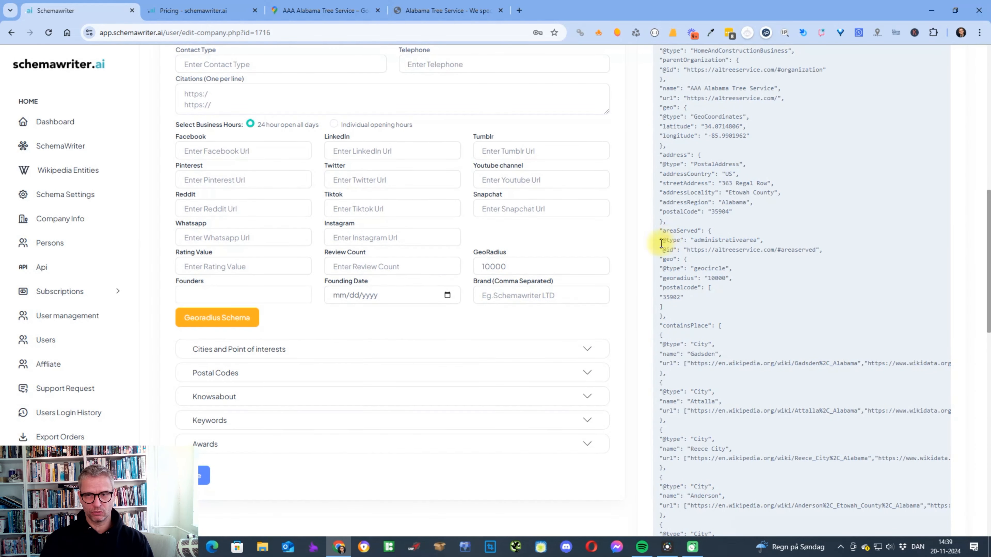
# - Expand the generated cities and points of interest and delete the Captain Ds entry
pyautogui.click(582, 348)
pyautogui.click(582, 349)
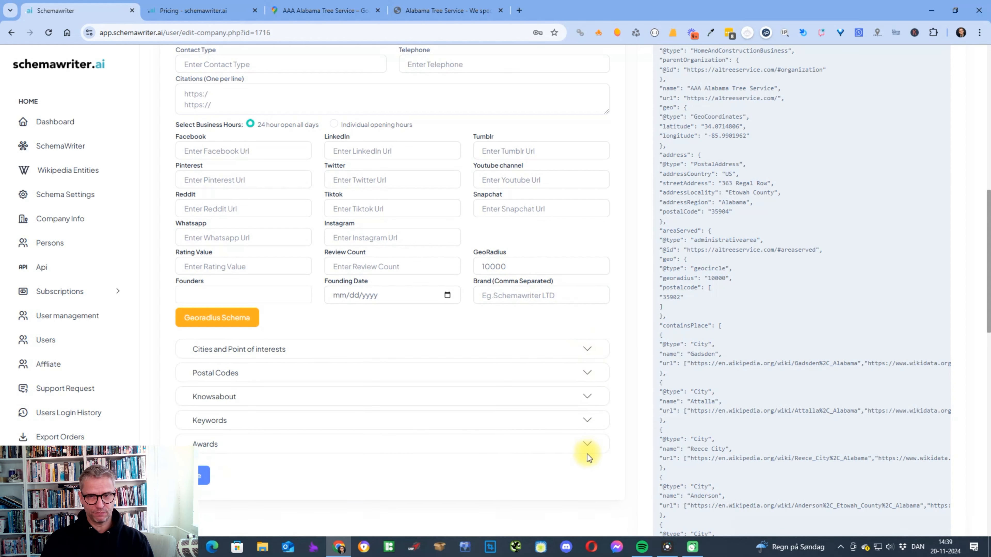
pyautogui.click(589, 350)
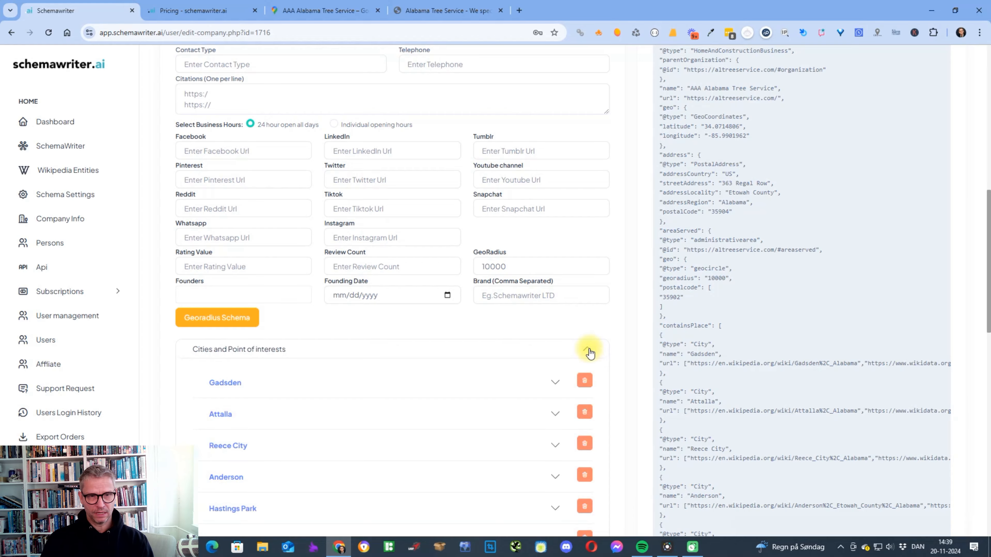
pyautogui.scroll(-8, 590, 353)
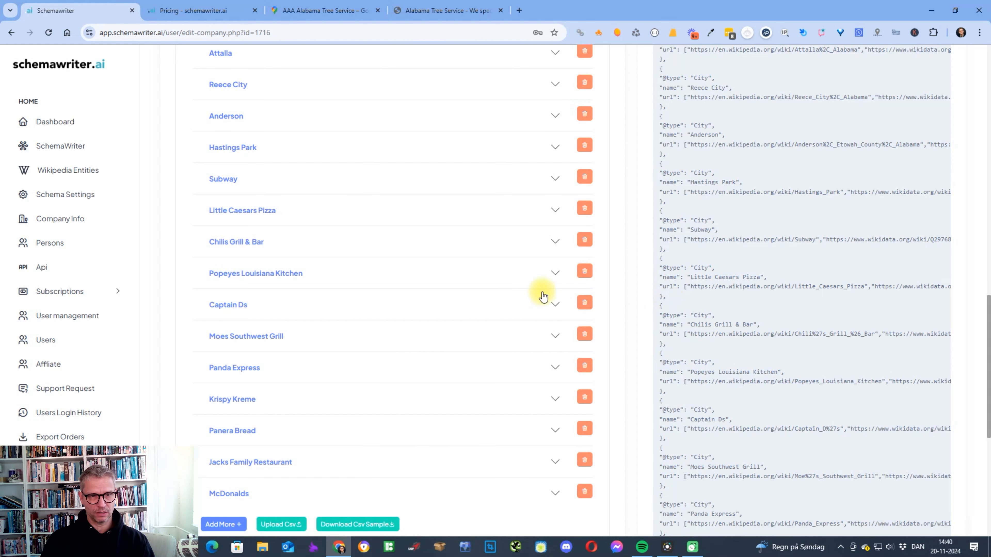
pyautogui.click(584, 303)
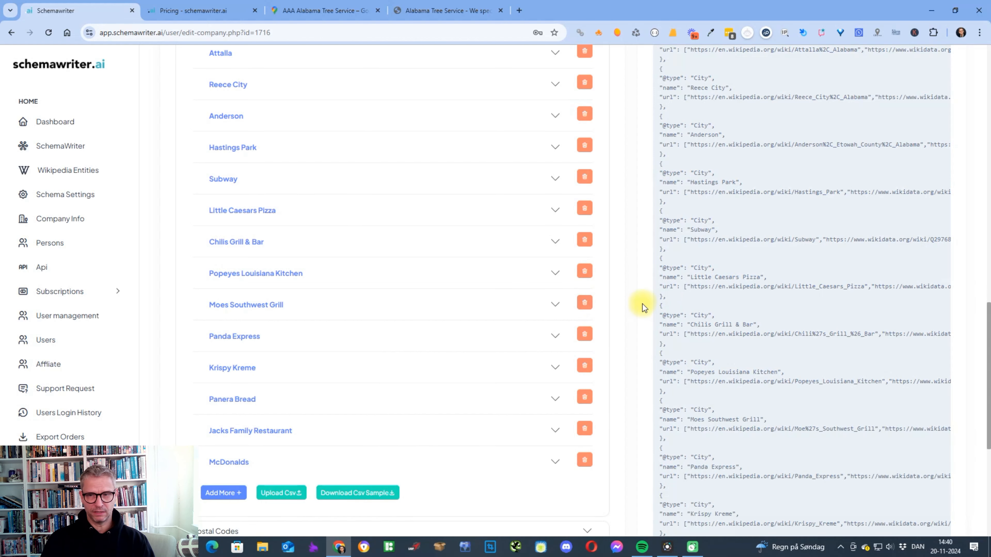
# - Examine the places in the generated schema and the URLs attached to the Gadsden entry, and collapse the cities list
pyautogui.scroll(5, 793, 362)
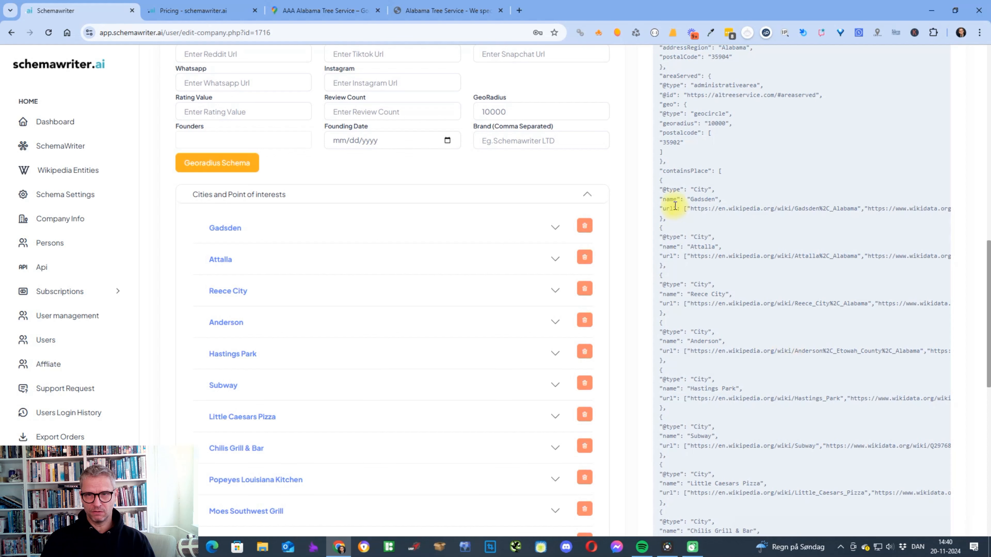
pyautogui.moveTo(672, 199); pyautogui.dragTo(744, 402)
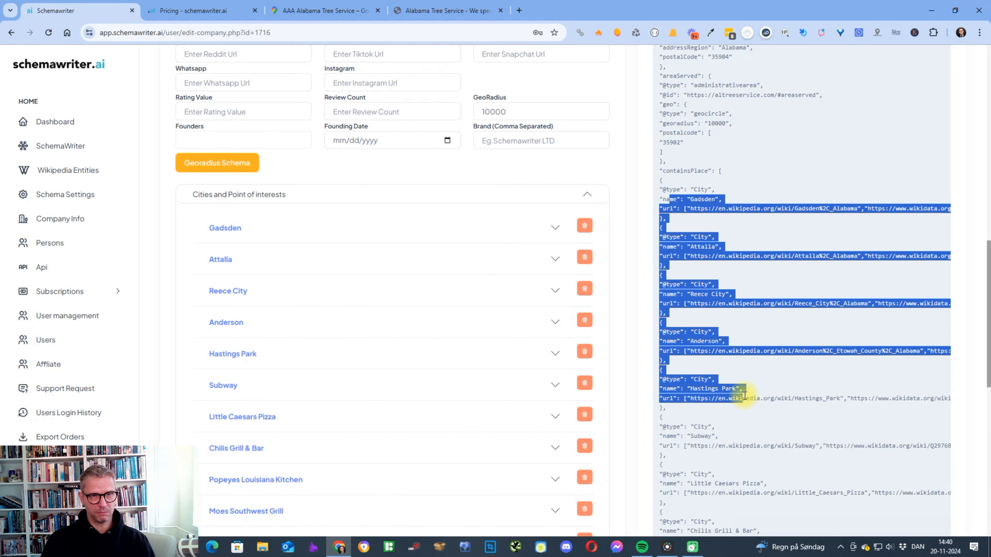
pyautogui.click(555, 229)
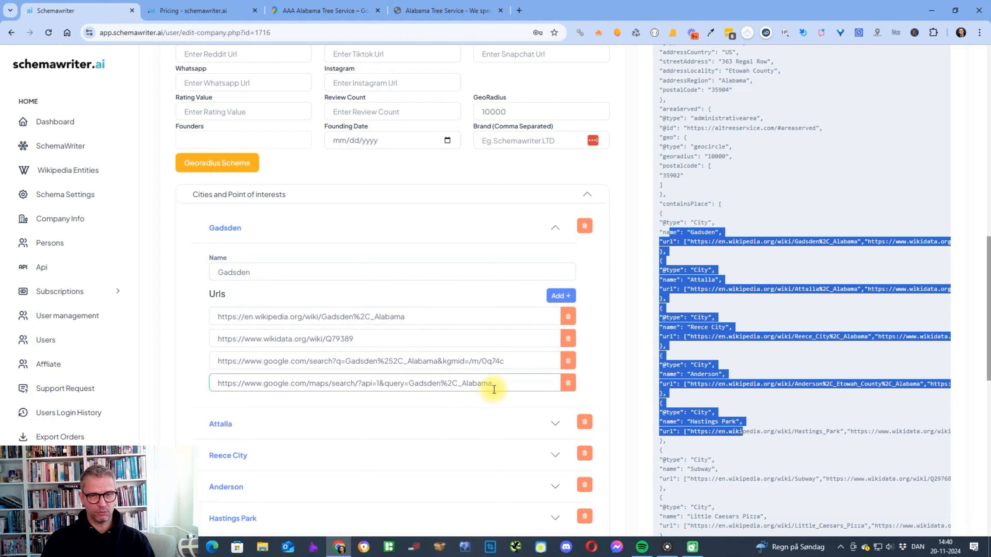
pyautogui.click(410, 318)
pyautogui.moveTo(414, 314); pyautogui.dragTo(320, 324)
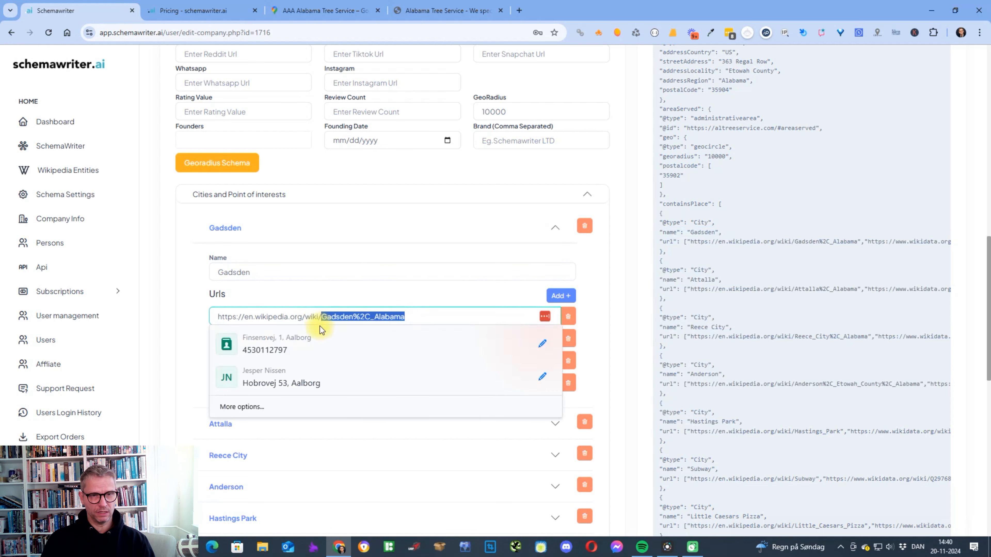
pyautogui.click(194, 312)
pyautogui.click(283, 364)
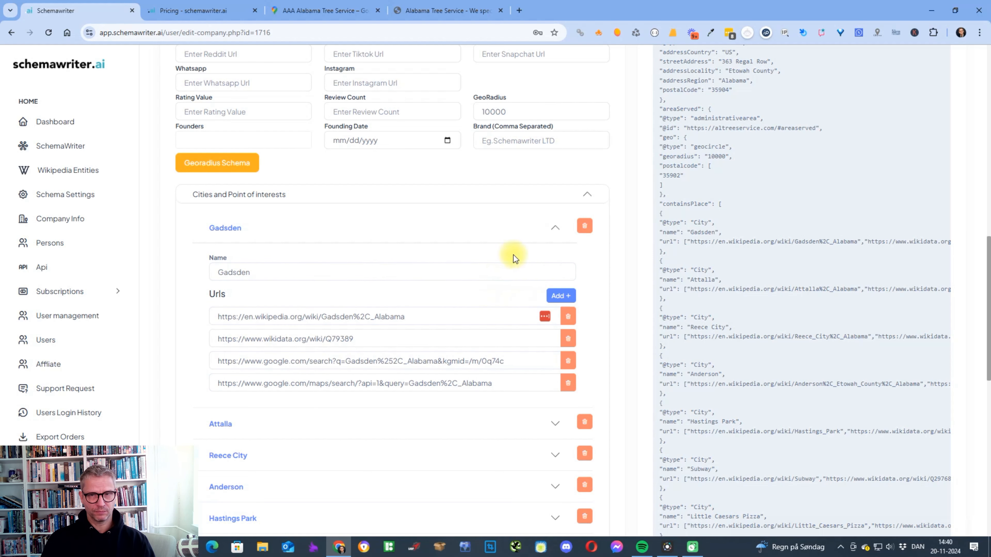
pyautogui.click(554, 230)
pyautogui.scroll(-5, 526, 327)
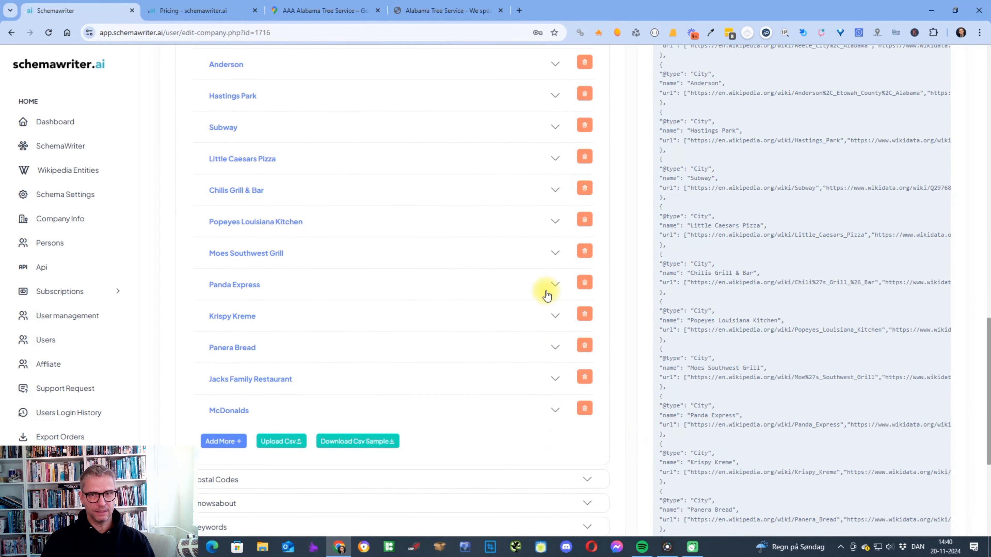
pyautogui.scroll(7, 542, 314)
pyautogui.click(585, 298)
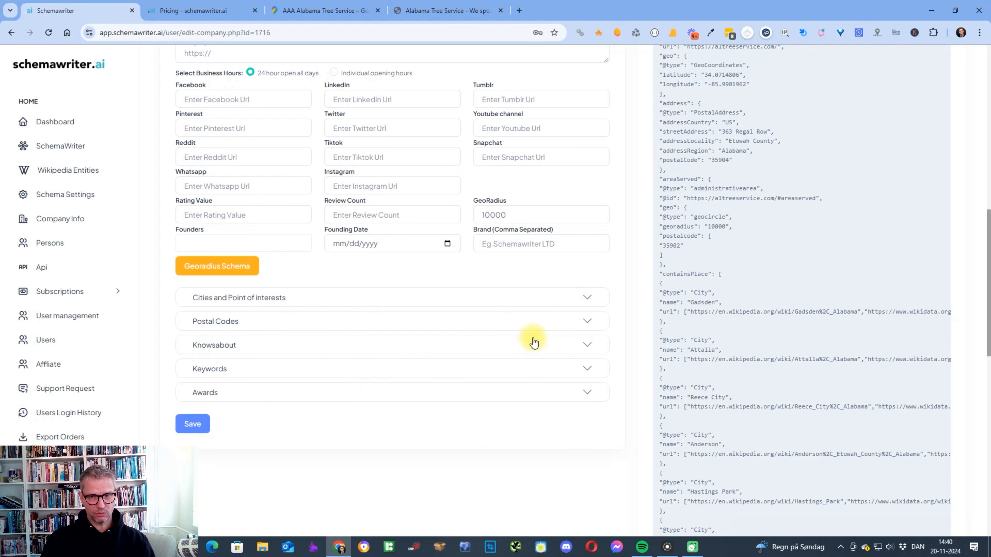
# - Add 35903 as an additional postal code and save the company schema
pyautogui.click(540, 323)
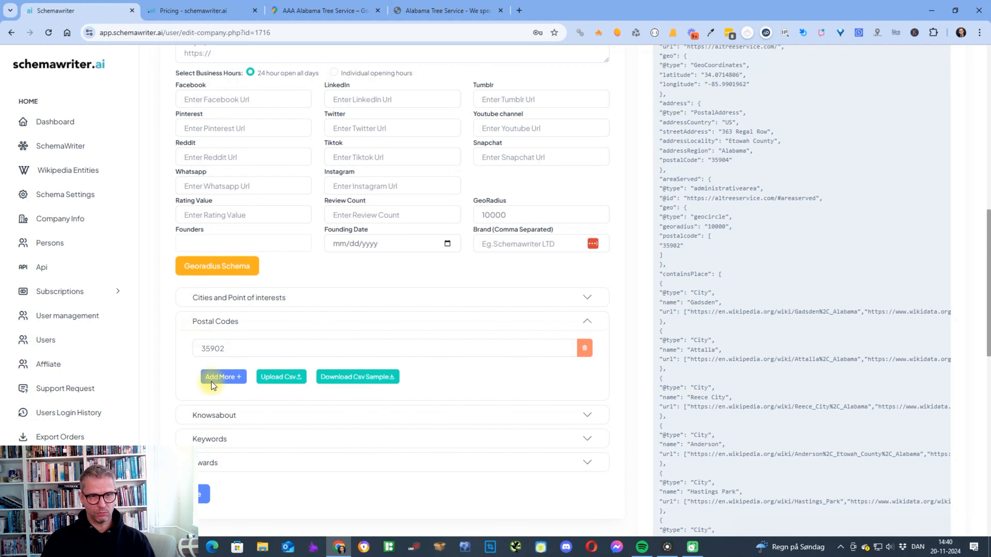
pyautogui.click(220, 379)
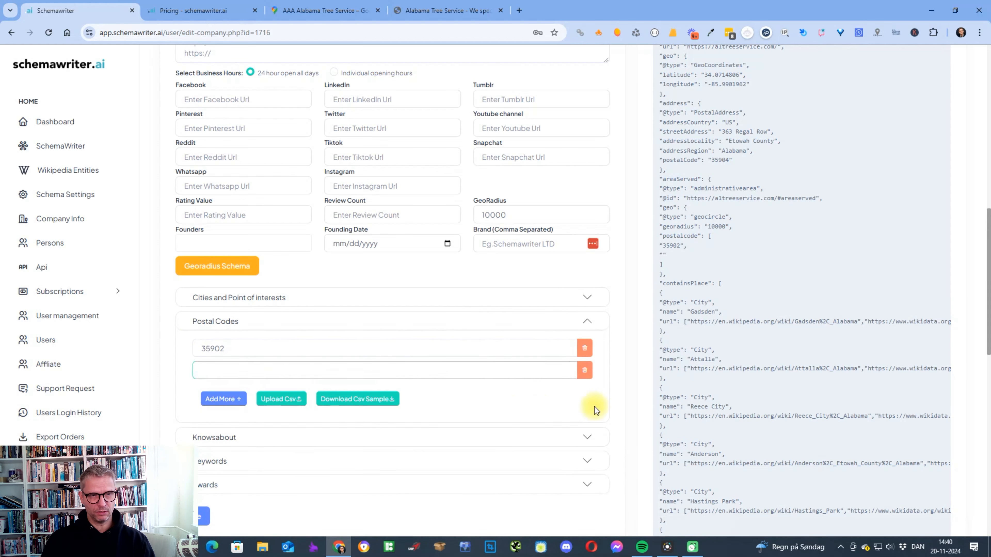
pyautogui.click(441, 373)
pyautogui.write('35903')
pyautogui.click(495, 390)
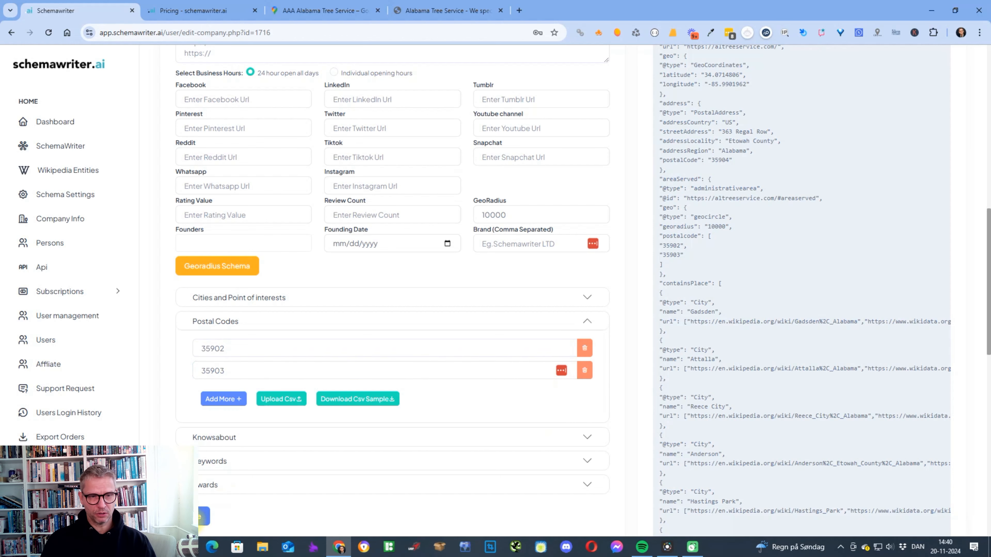
pyautogui.click(204, 516)
pyautogui.click(495, 305)
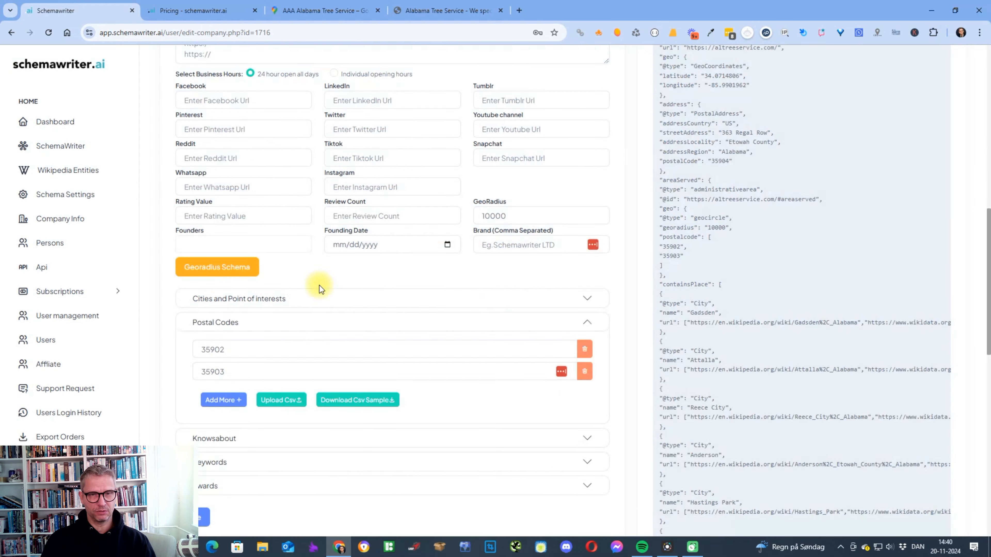
pyautogui.click(359, 296)
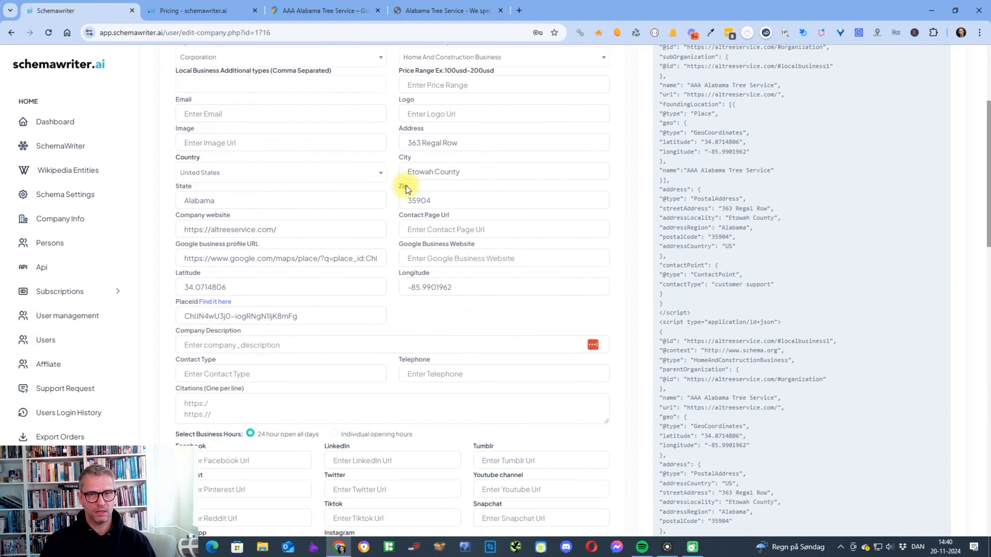
# - Try adding a saved person as founder to review it in the local schema, and remove the founder again
pyautogui.scroll(-5, 591, 322)
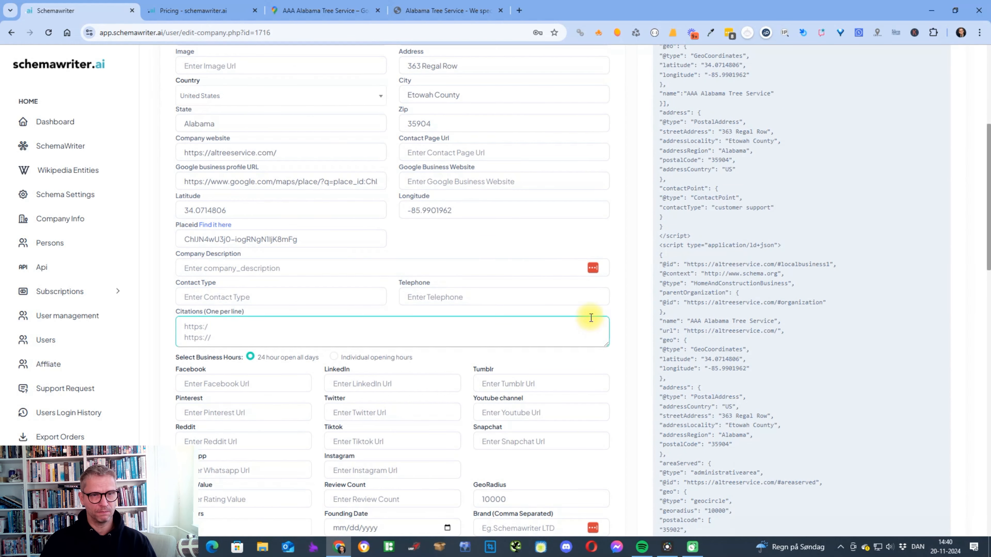
pyautogui.scroll(-5, 589, 322)
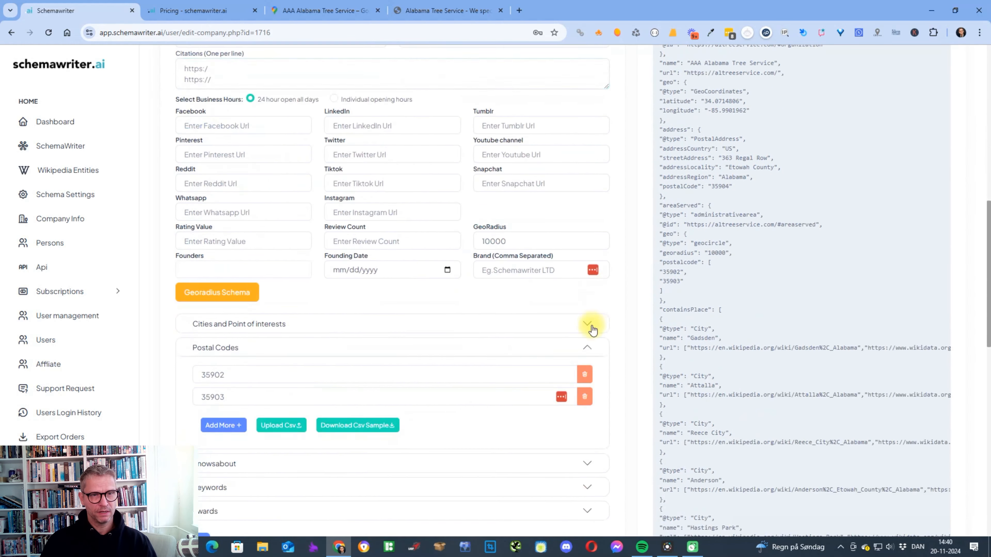
pyautogui.click(260, 271)
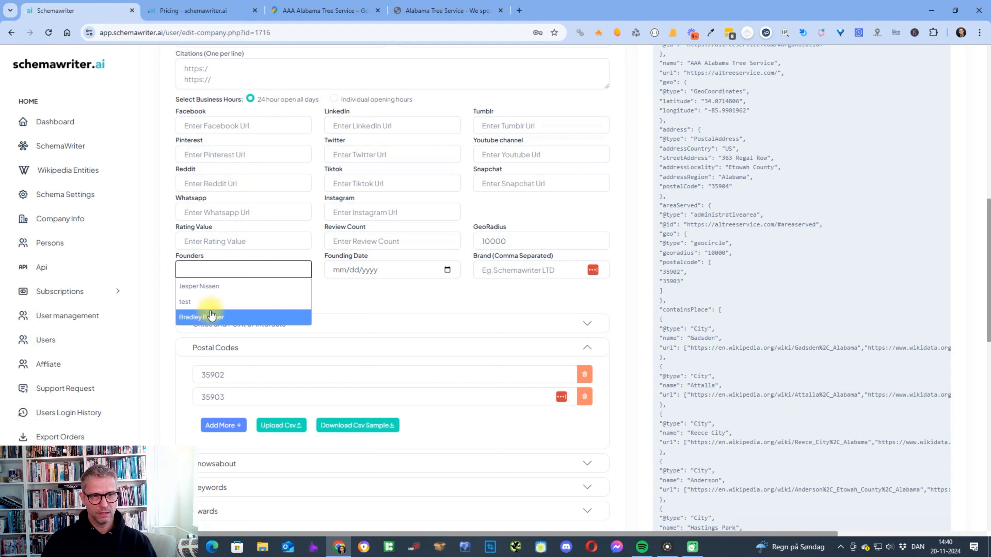
pyautogui.click(205, 286)
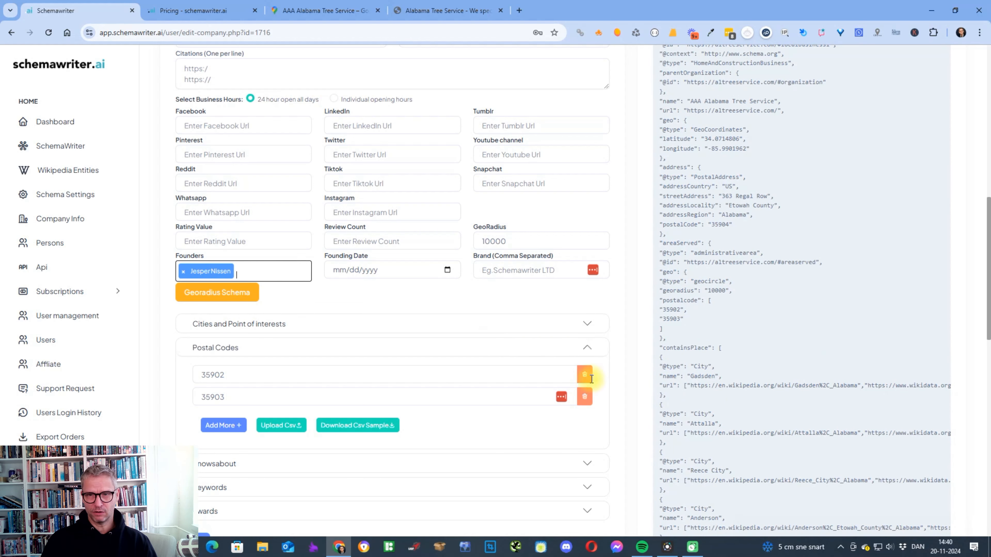
pyautogui.scroll(5, 745, 406)
pyautogui.scroll(4, 791, 423)
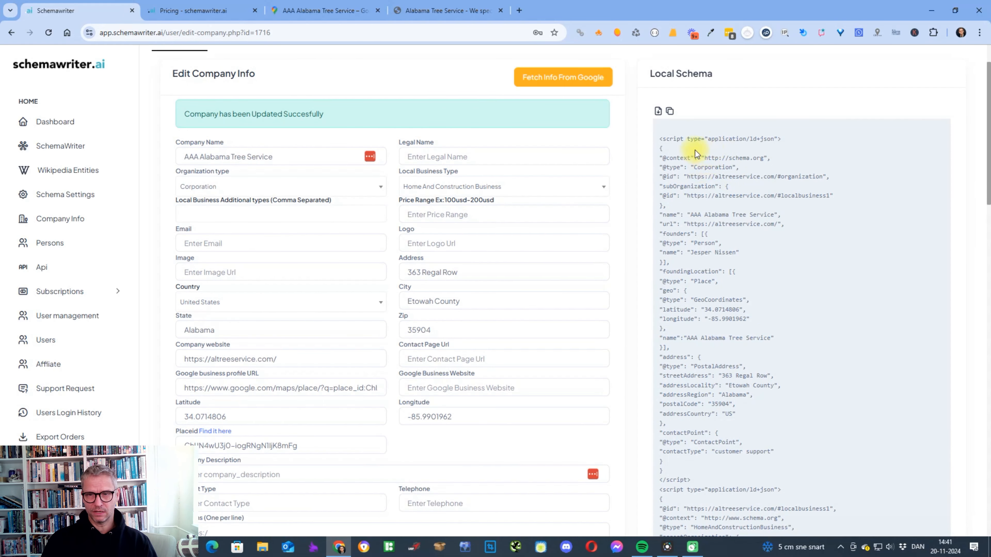
pyautogui.moveTo(701, 257); pyautogui.dragTo(691, 253)
pyautogui.scroll(-10, 756, 314)
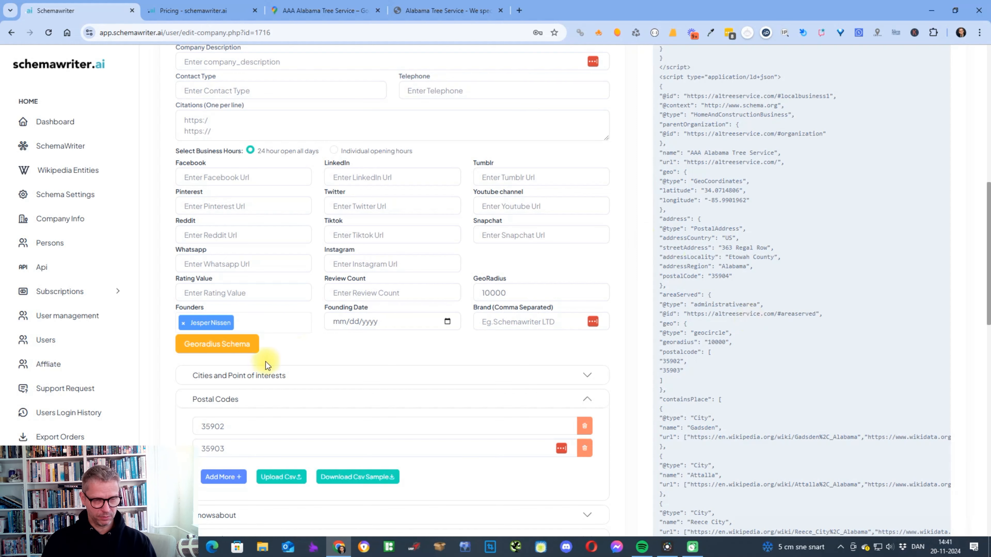
pyautogui.click(183, 323)
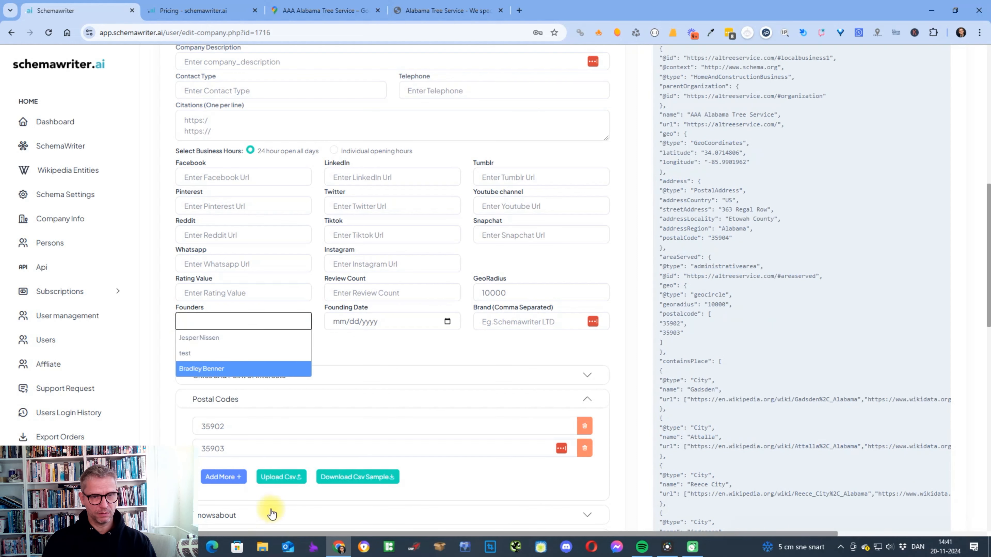
# - Save the company schema without a founder and dismiss the confirmation
pyautogui.scroll(-5, 234, 492)
pyautogui.click(192, 387)
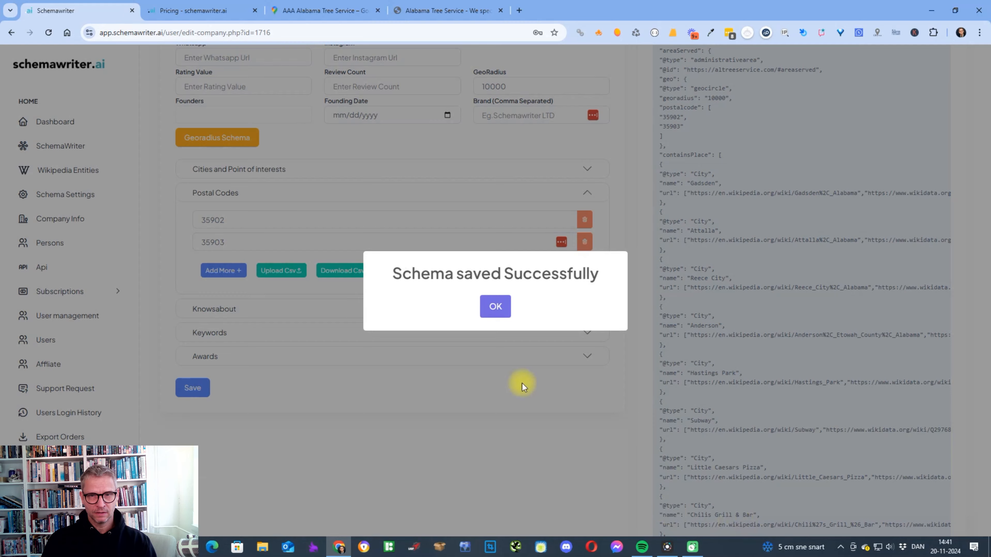
pyautogui.click(497, 316)
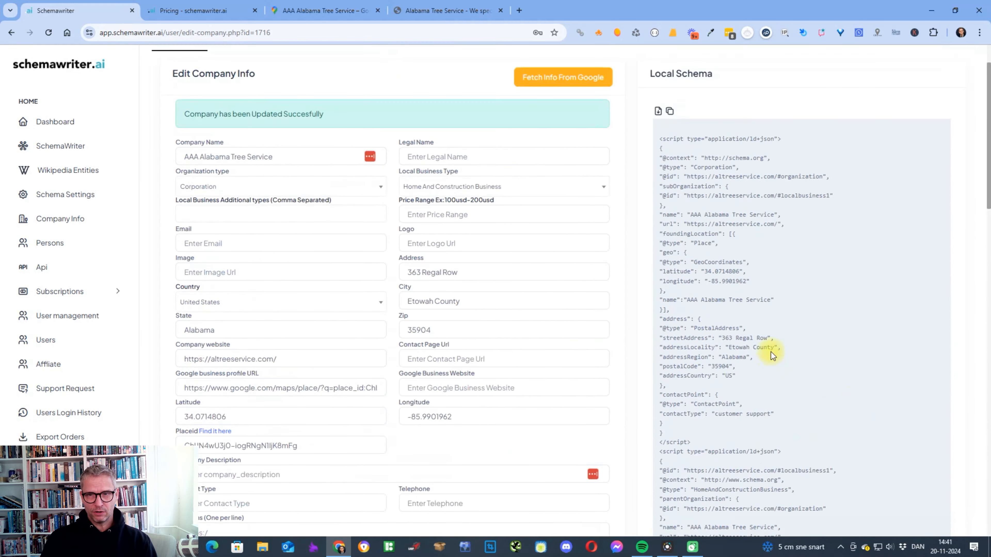
# - Look at the fields of a blank new person entry and return to the persons list
pyautogui.click(59, 245)
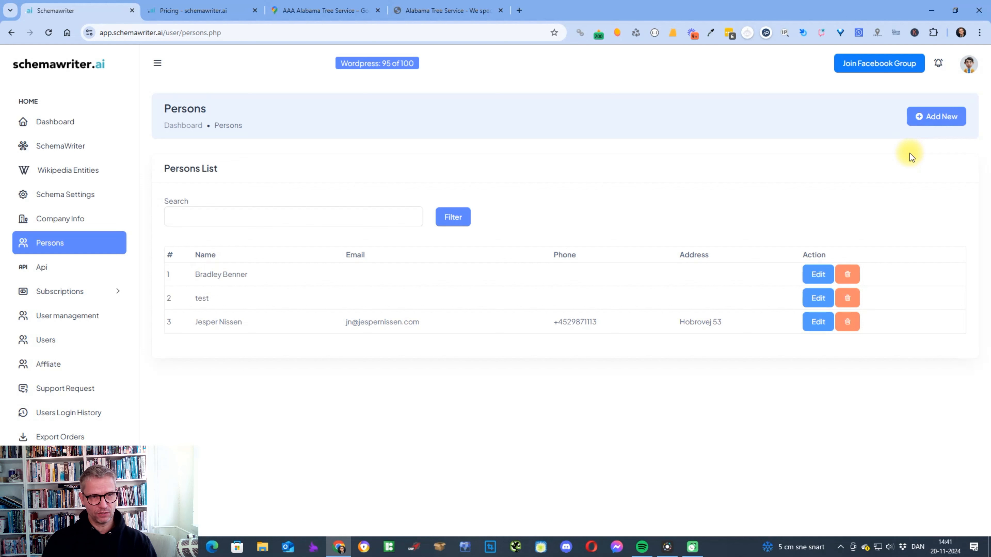
pyautogui.click(956, 117)
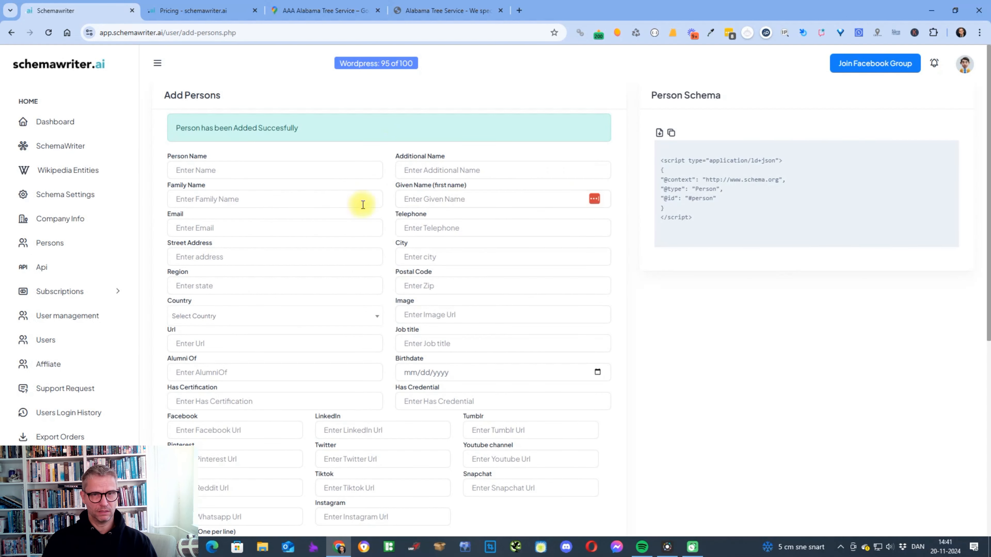
pyautogui.click(69, 244)
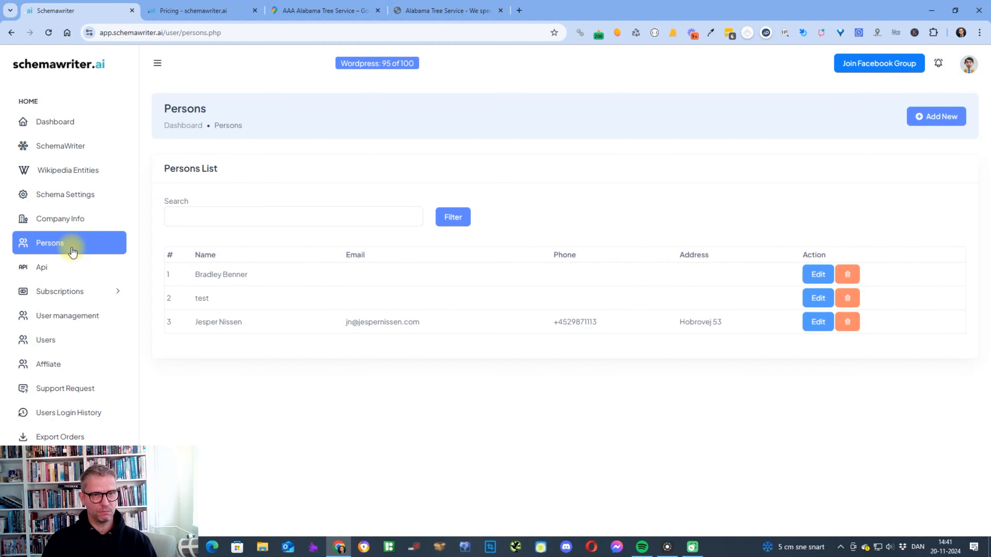
# - Reopen the AAA Alabama Tree Service company from the company list for editing
pyautogui.click(57, 219)
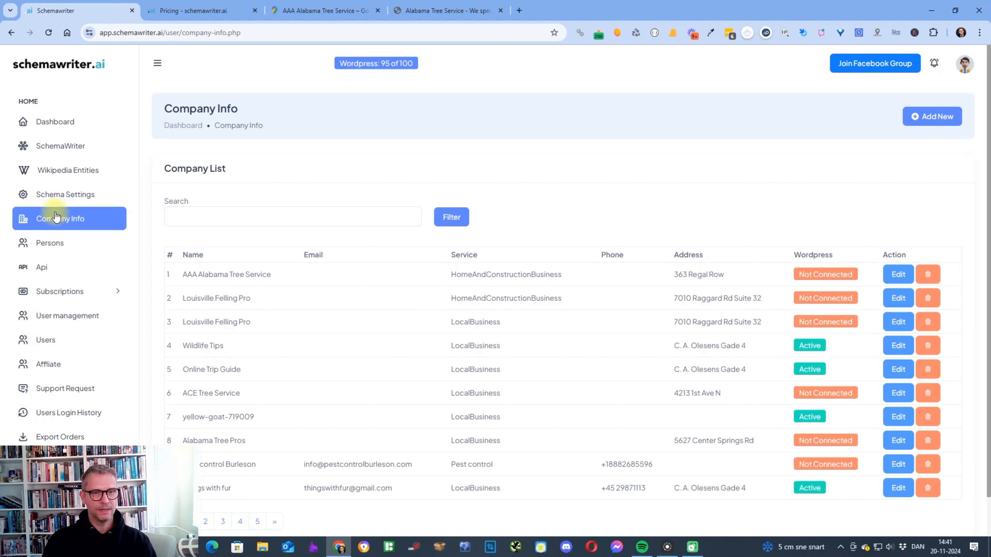
pyautogui.click(894, 277)
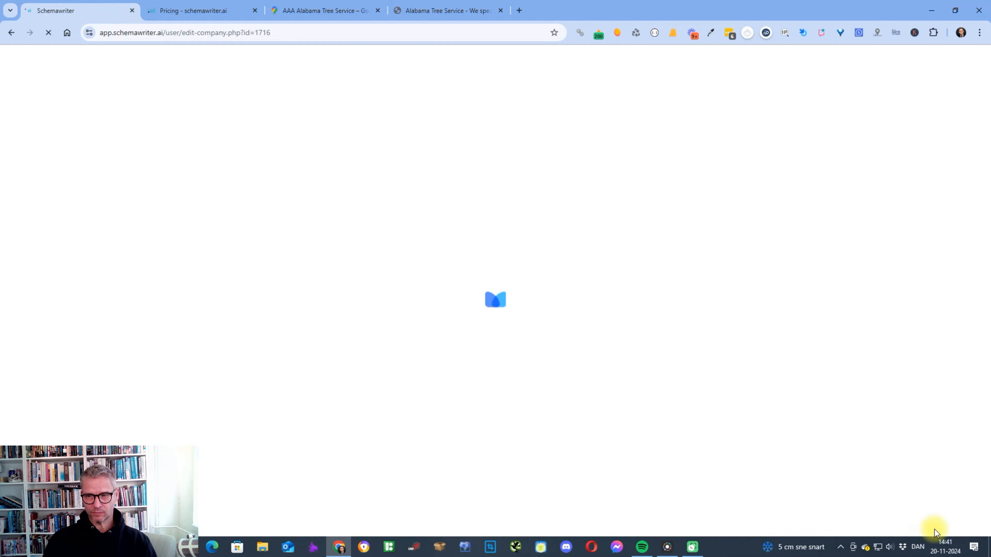
pyautogui.click(514, 316)
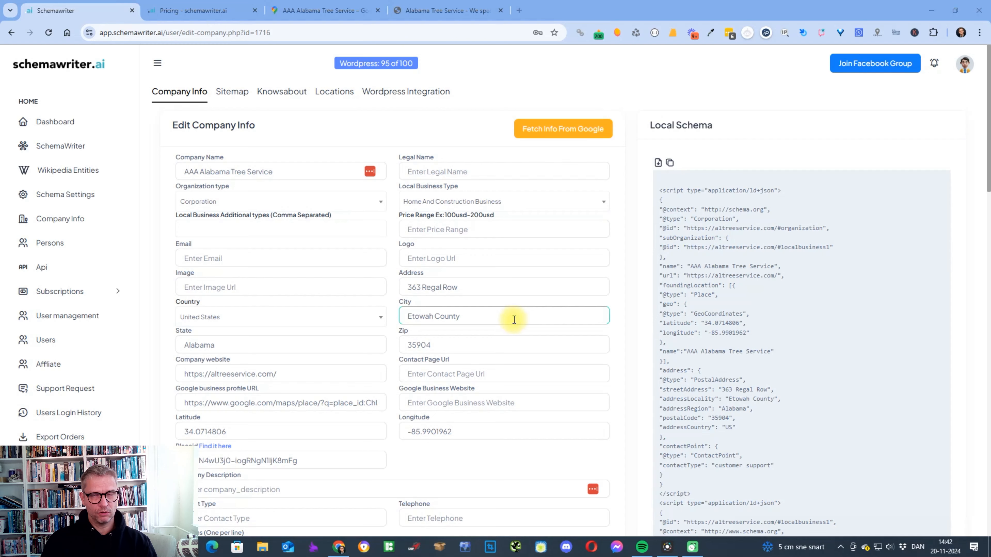
# - Examine the Awards and Keywords sections near the end of the company form, leaving them collapsed
pyautogui.scroll(-15, 515, 319)
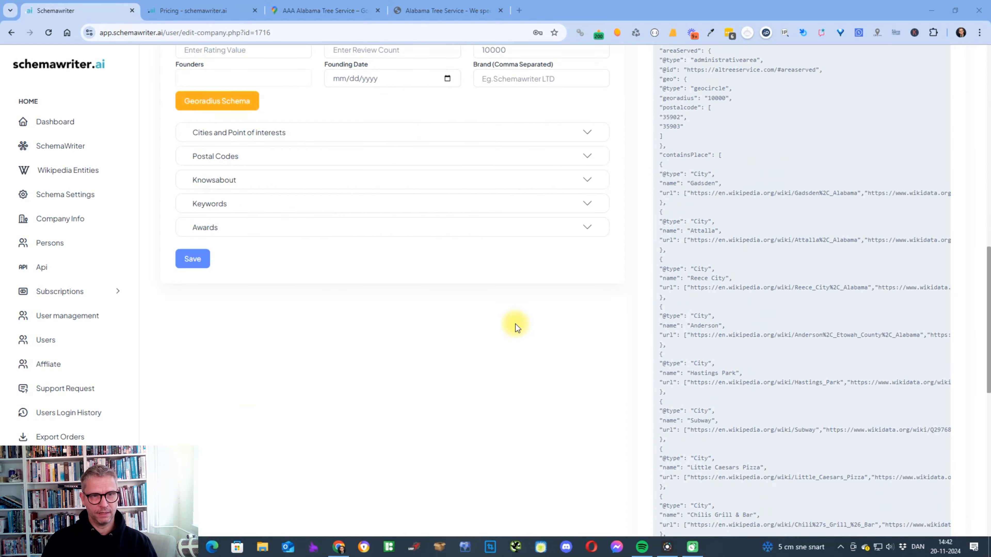
pyautogui.scroll(4, 515, 323)
pyautogui.click(591, 385)
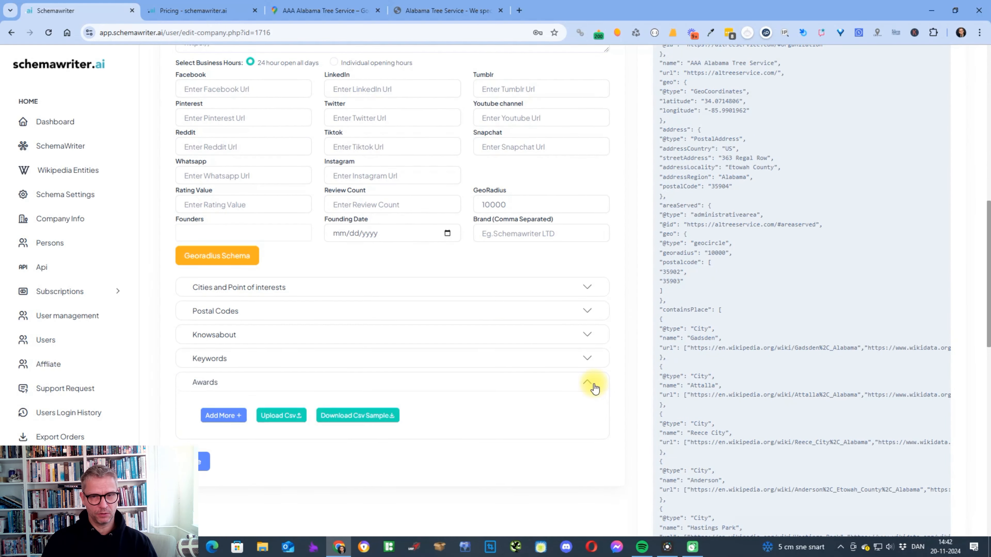
pyautogui.click(591, 383)
pyautogui.click(592, 358)
pyautogui.click(236, 436)
pyautogui.click(237, 356)
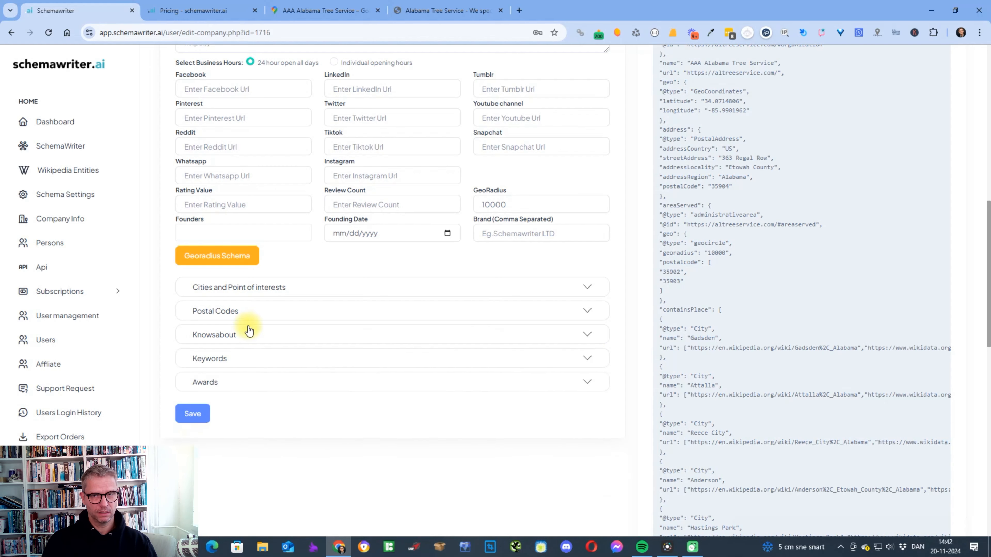
pyautogui.scroll(10, 258, 334)
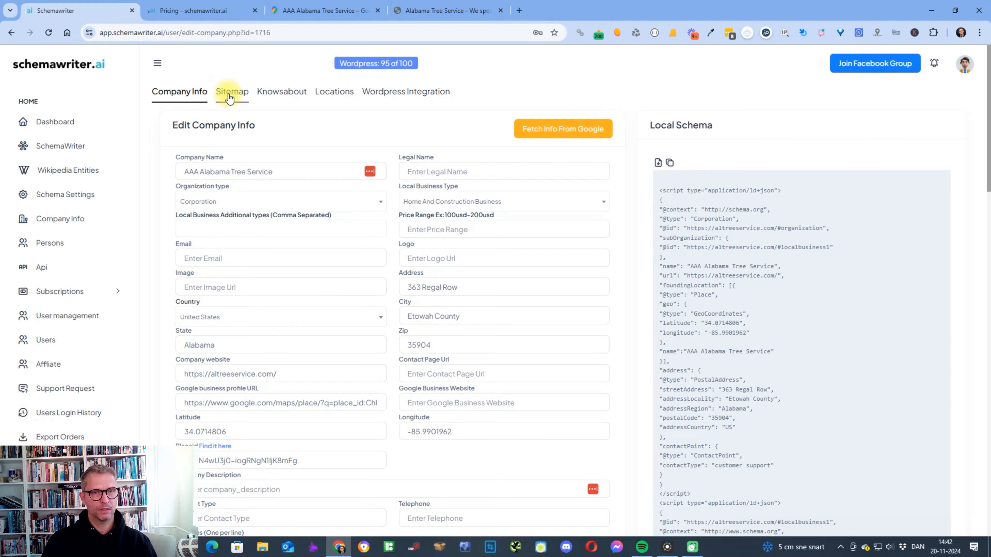
# - Go to the company's sitemap settings, load altreeservice.com/sitemap.xml on the business website and copy the resulting sitemap index URL
pyautogui.click(230, 97)
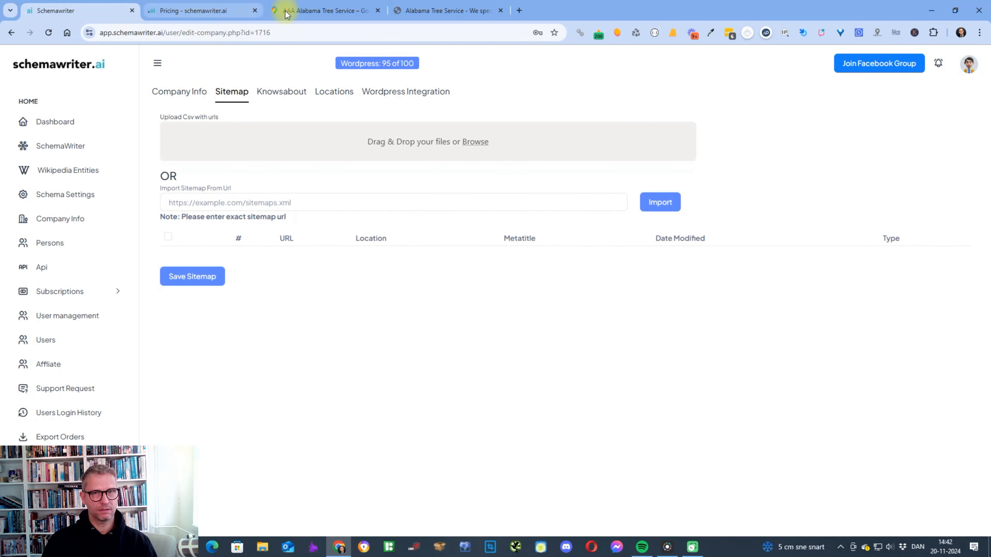
pyautogui.click(445, 10)
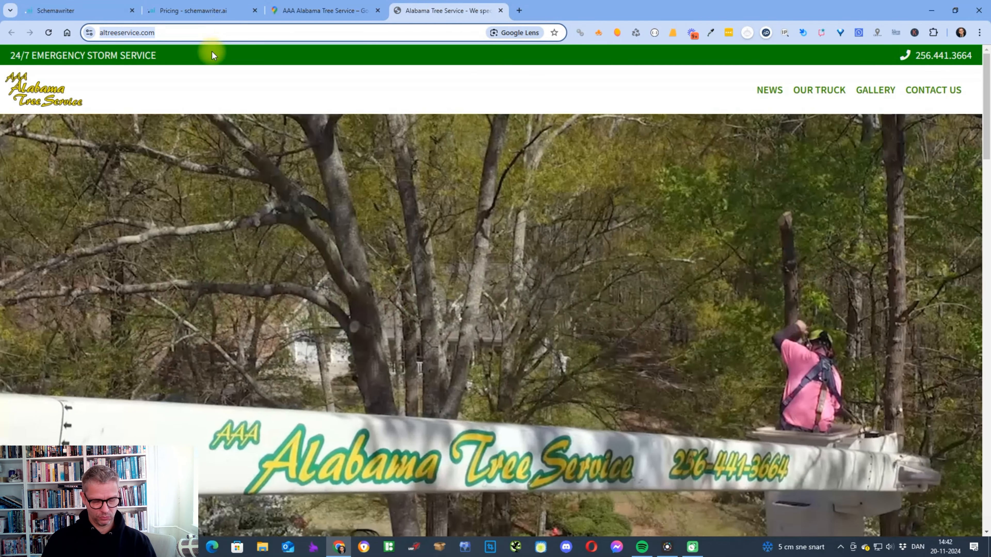
pyautogui.click(232, 33)
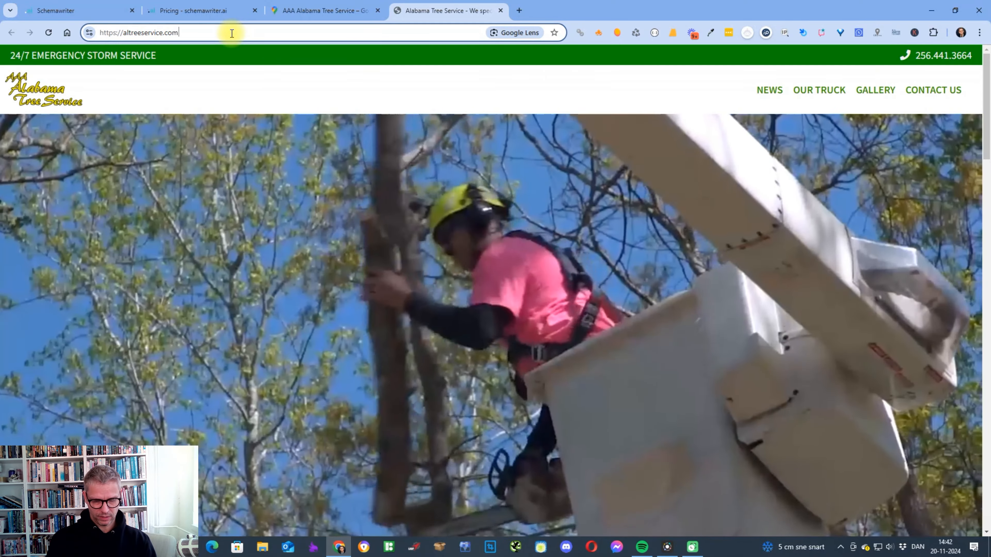
pyautogui.write('/sitemap.xml')
pyautogui.press('Return')
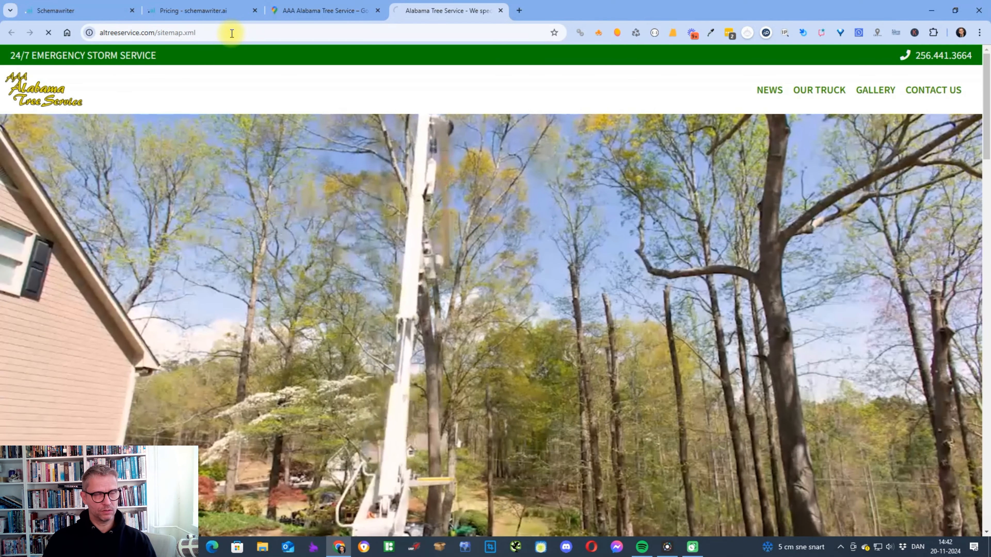
pyautogui.click(231, 32)
pyautogui.hotkey('ctrl', 'c')
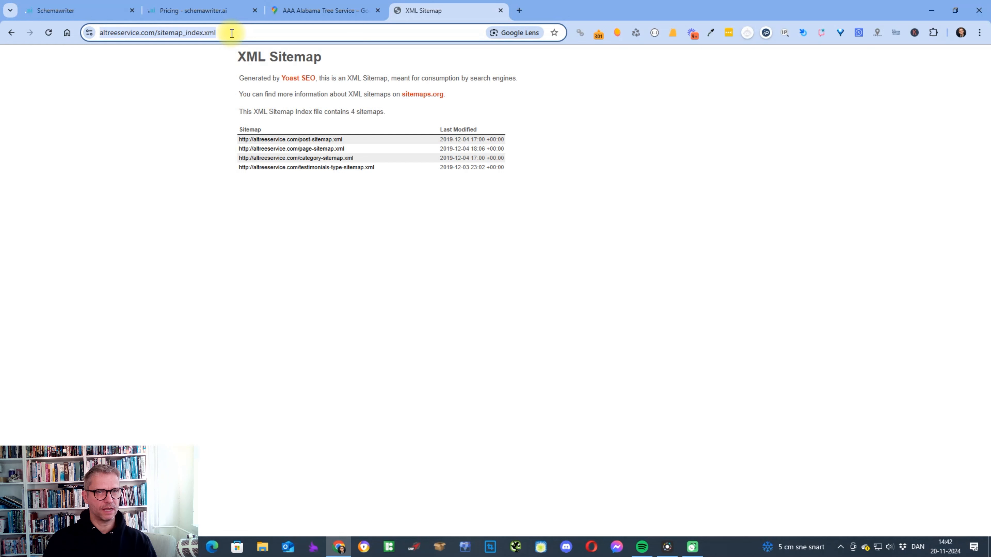
pyautogui.click(65, 16)
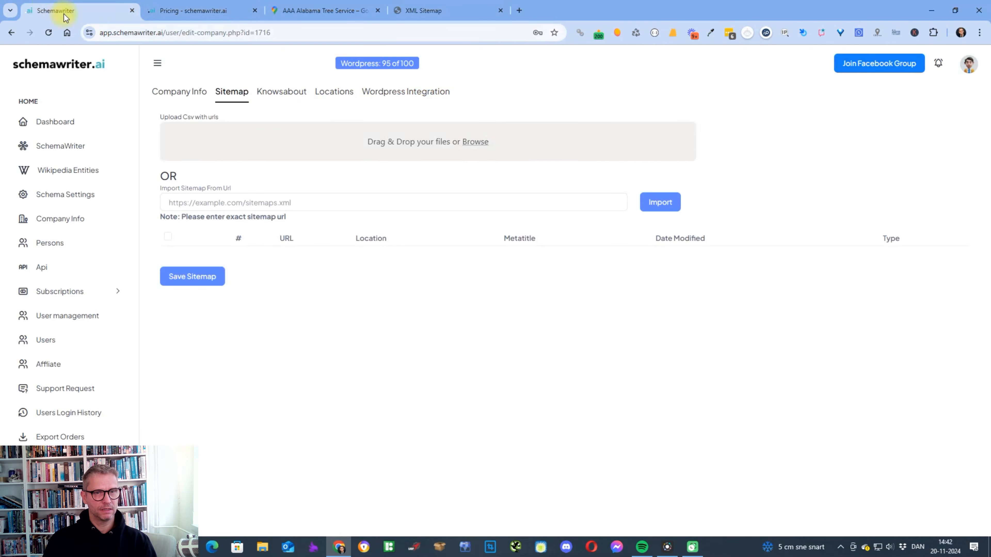
pyautogui.click(305, 202)
pyautogui.hotkey('ctrl', 'v')
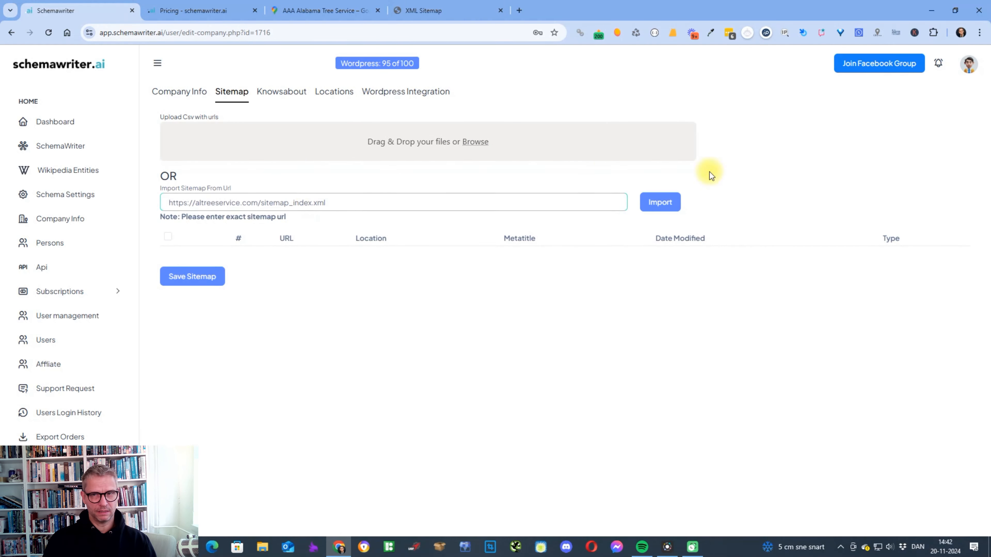
pyautogui.click(660, 202)
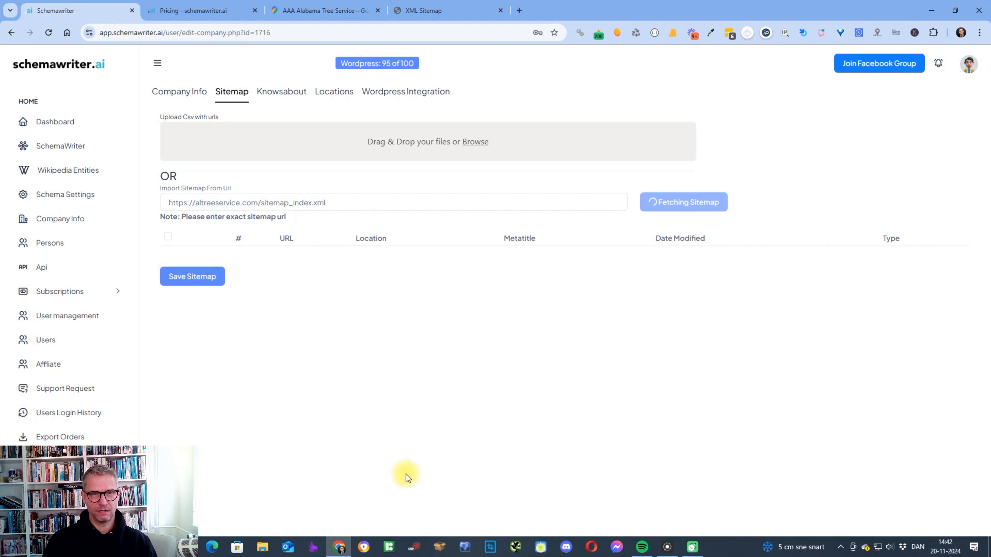
pyautogui.moveTo(354, 237); pyautogui.dragTo(385, 236)
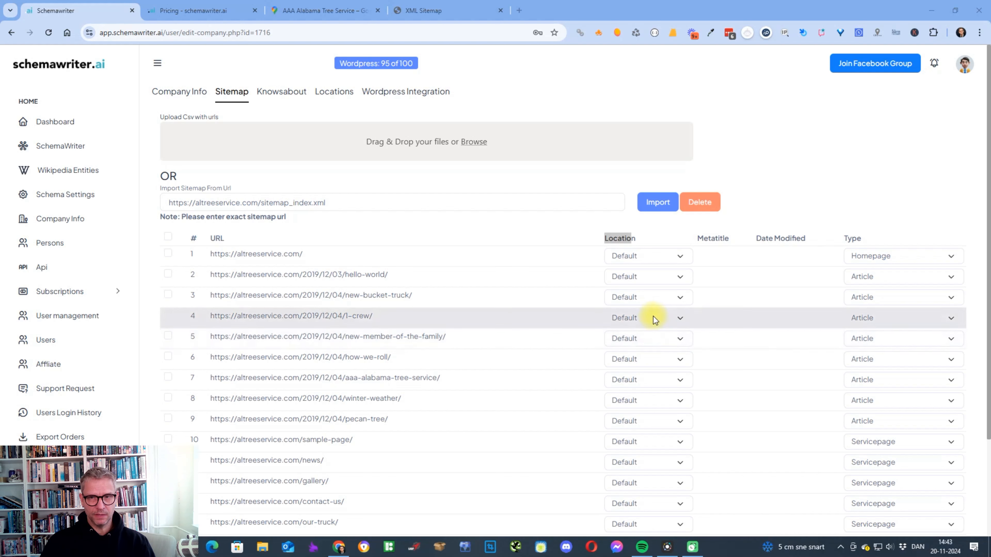
# - Save the imported sitemap and dismiss the confirmation
pyautogui.scroll(-3, 672, 299)
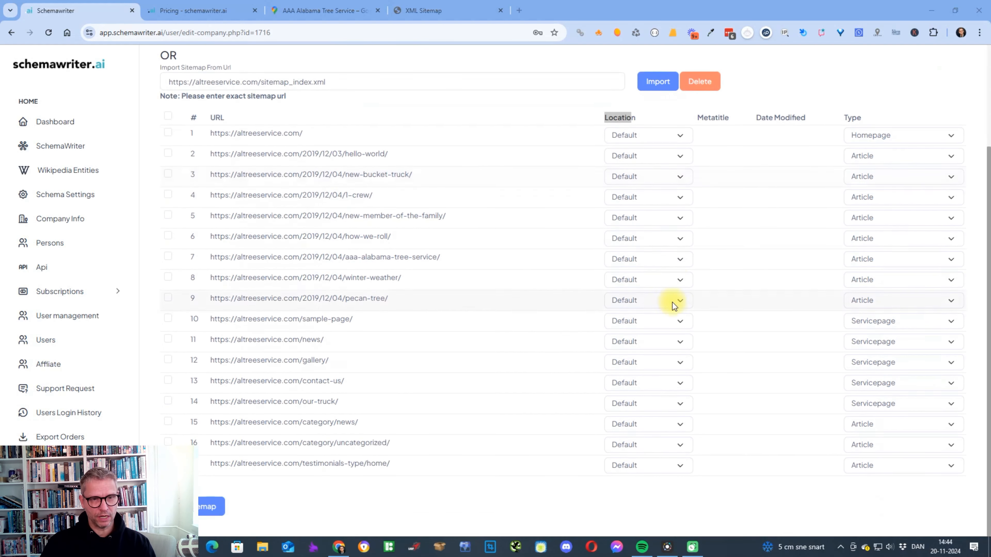
pyautogui.click(221, 508)
pyautogui.click(495, 304)
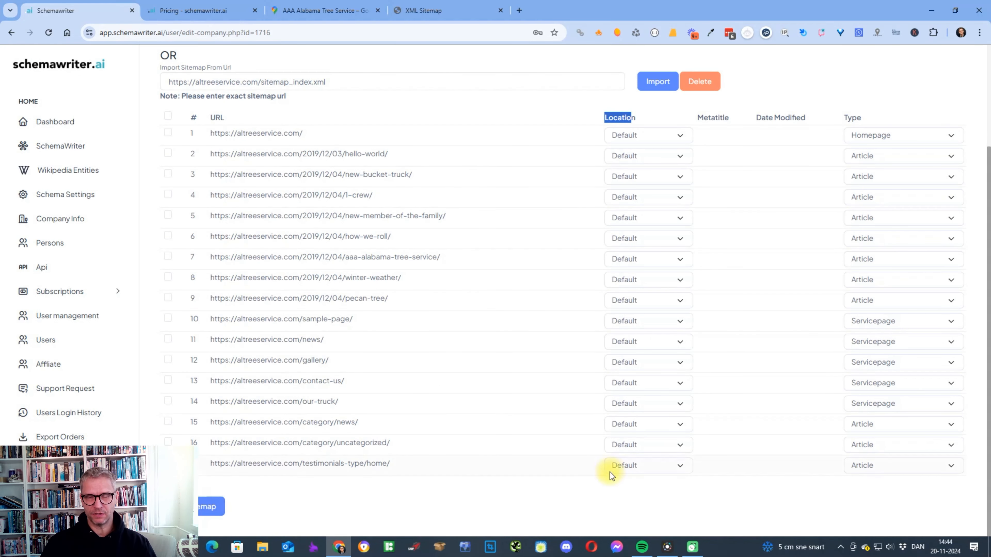
pyautogui.click(565, 114)
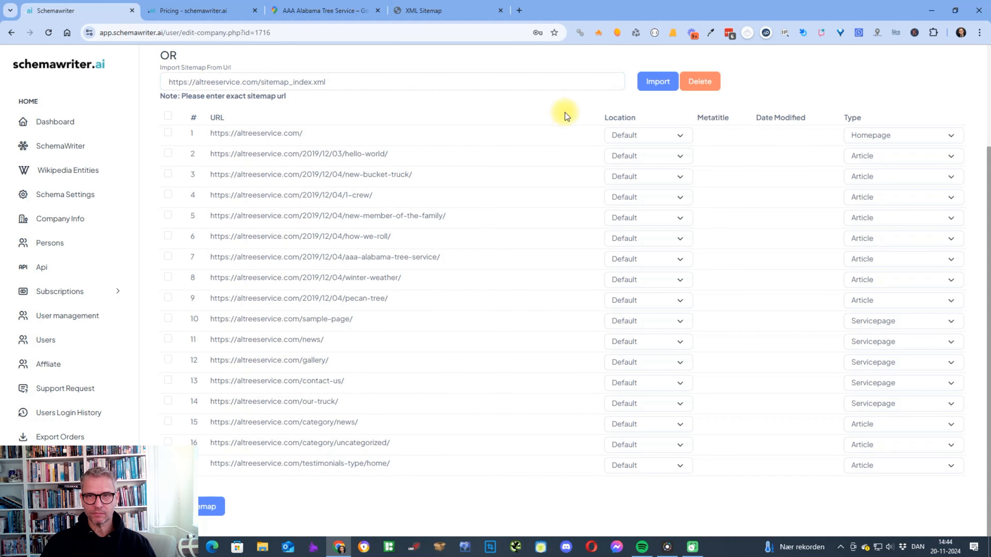
# - Examine the location choices for the homepage and the page type choices for the hello-world and sample-page URLs without changing them
pyautogui.click(664, 141)
pyautogui.click(659, 130)
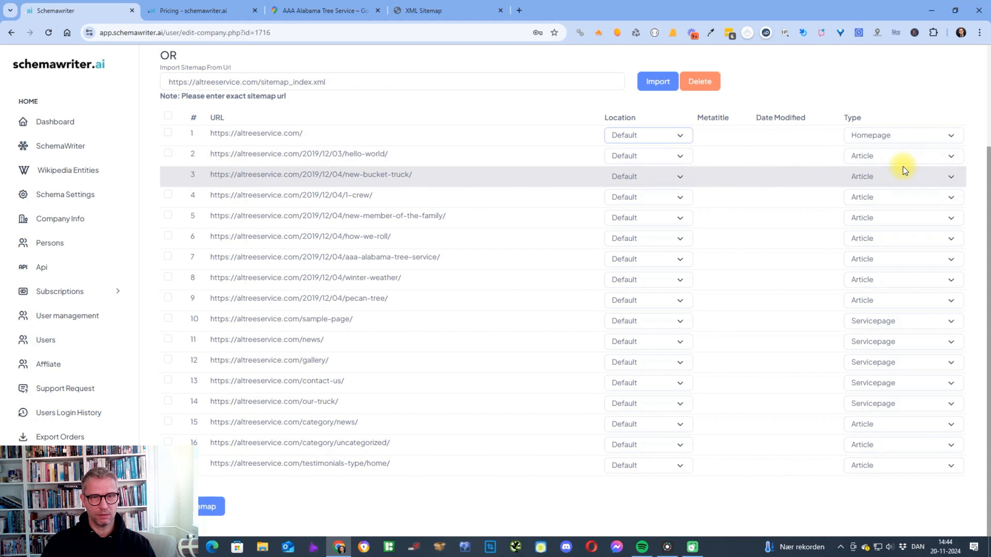
pyautogui.click(907, 156)
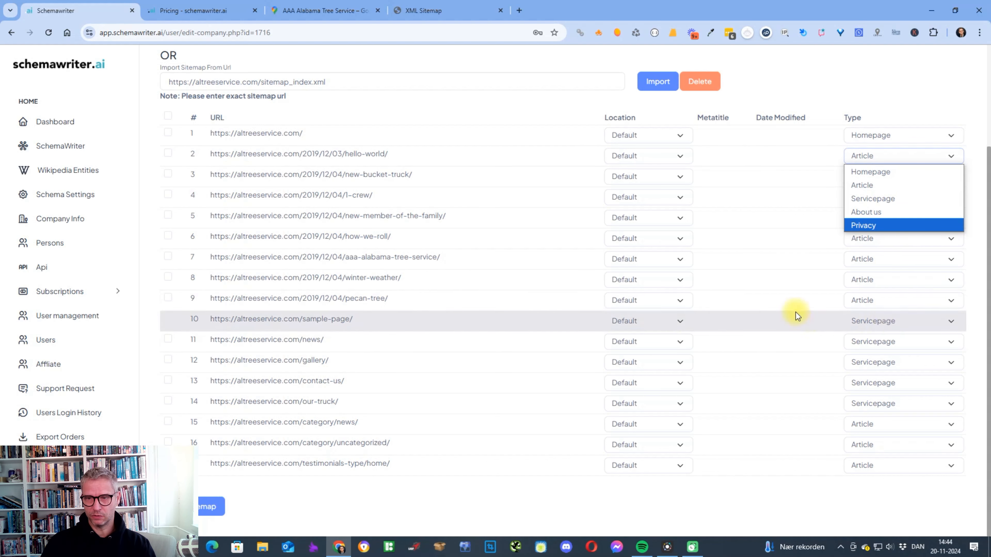
pyautogui.click(890, 318)
pyautogui.click(893, 319)
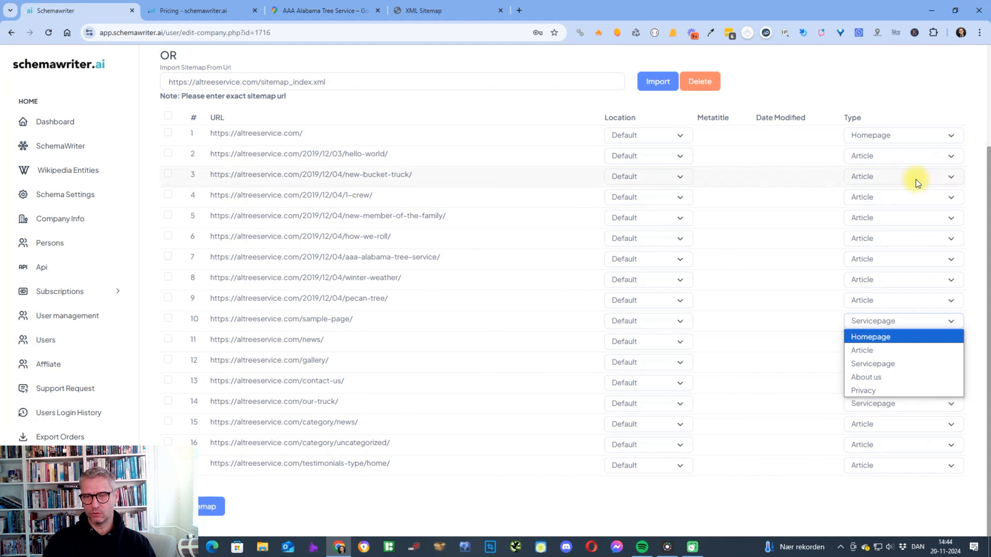
pyautogui.click(927, 80)
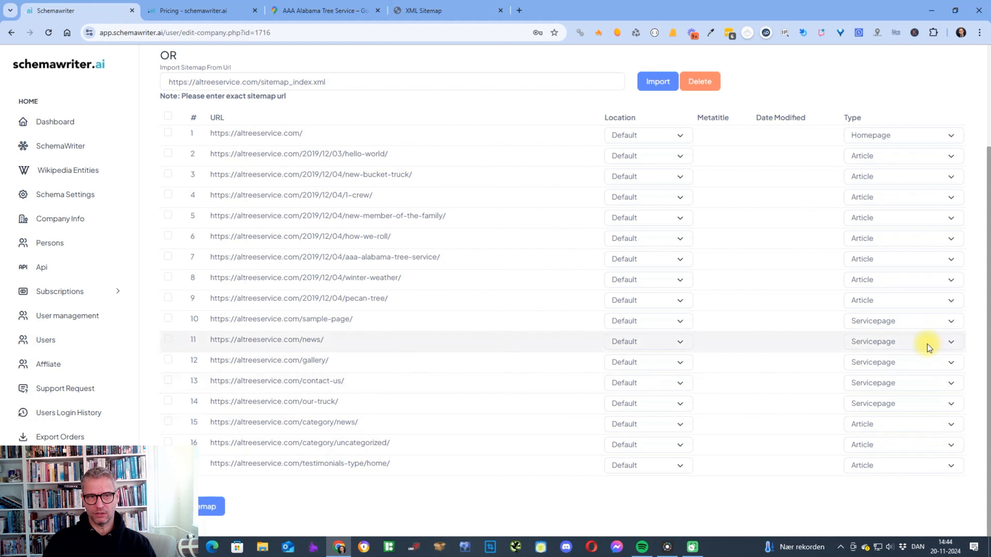
pyautogui.click(931, 325)
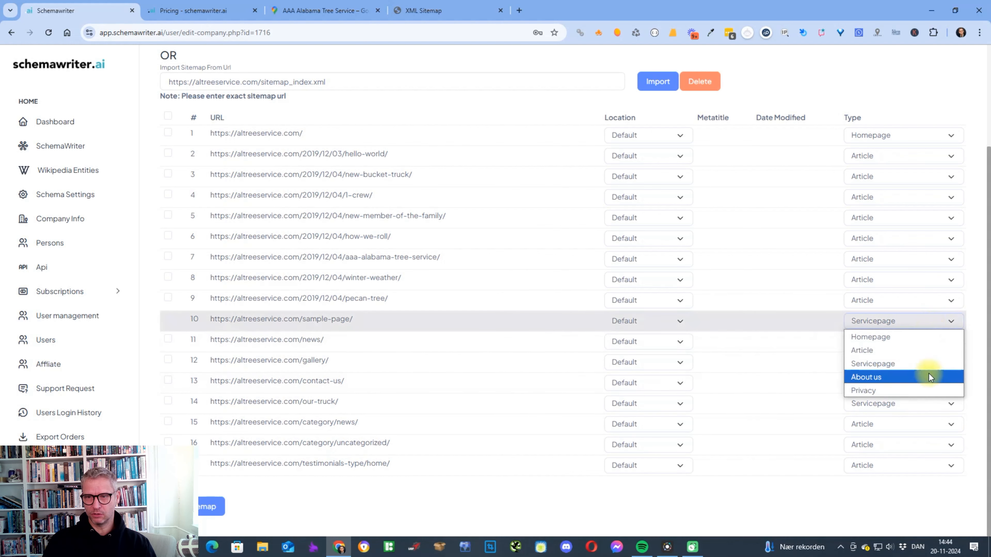
pyautogui.click(870, 56)
pyautogui.scroll(3, 430, 175)
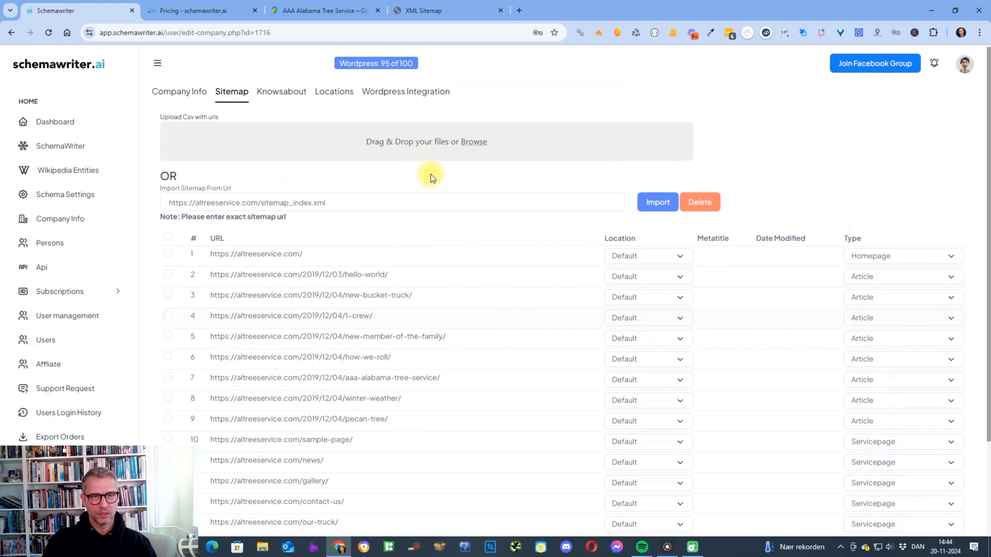
# - Start a new location for the company and name it Location2
pyautogui.click(355, 91)
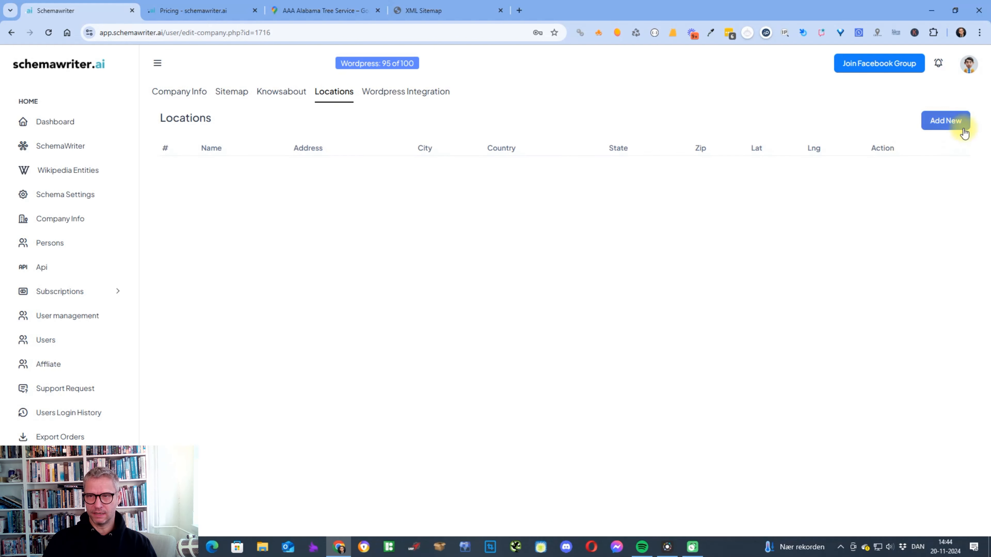
pyautogui.click(944, 122)
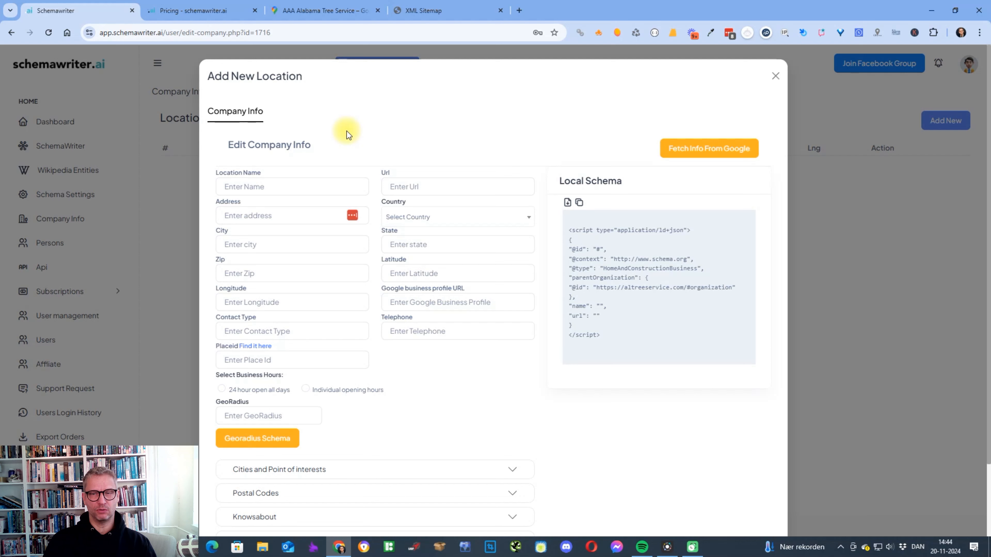
pyautogui.click(238, 188)
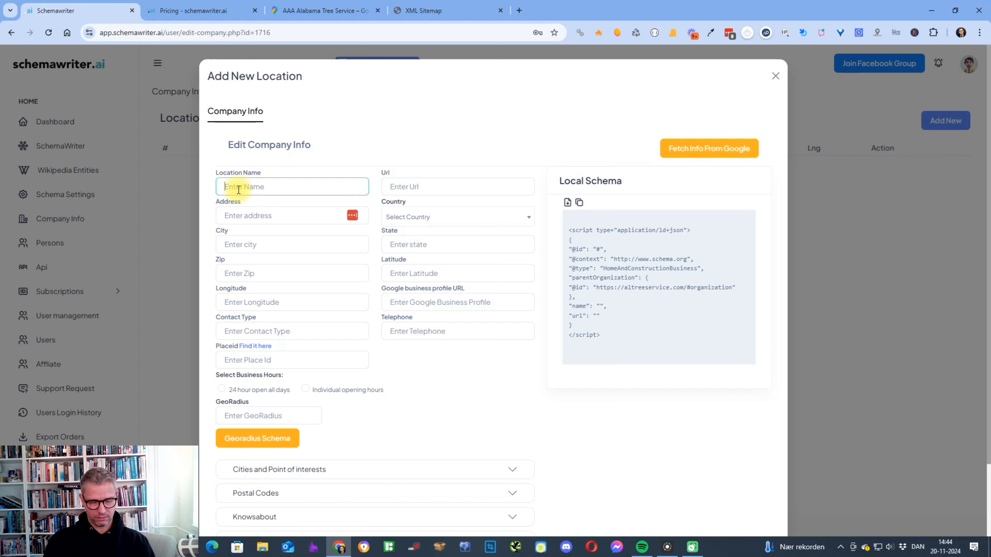
pyautogui.write('Location2')
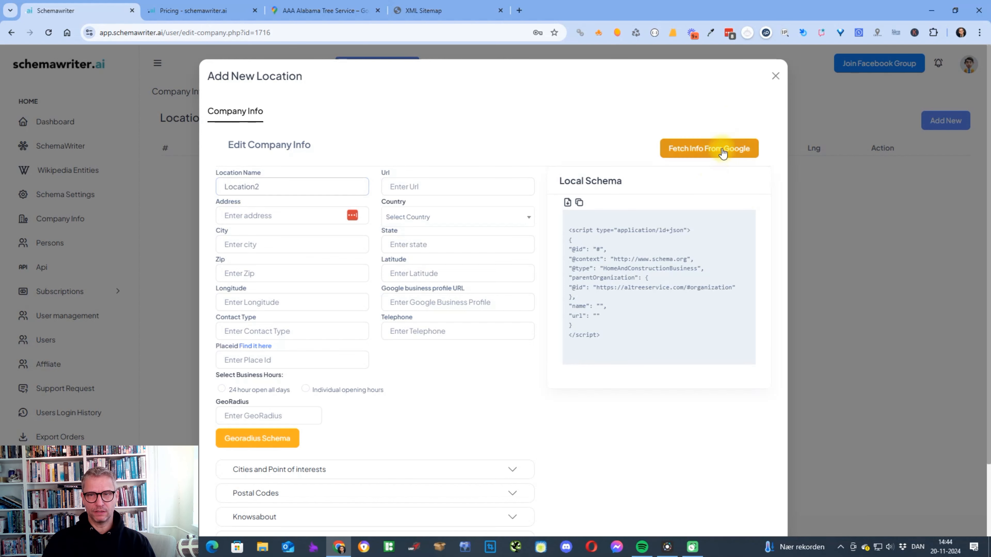
# - Fetch the new location's details from Google using the suggested Tree Service Huntsville AL listing
pyautogui.click(720, 142)
pyautogui.click(447, 155)
pyautogui.write('Alabama tree service Huntsville AL, Lakefront Drive, Huntsville,')
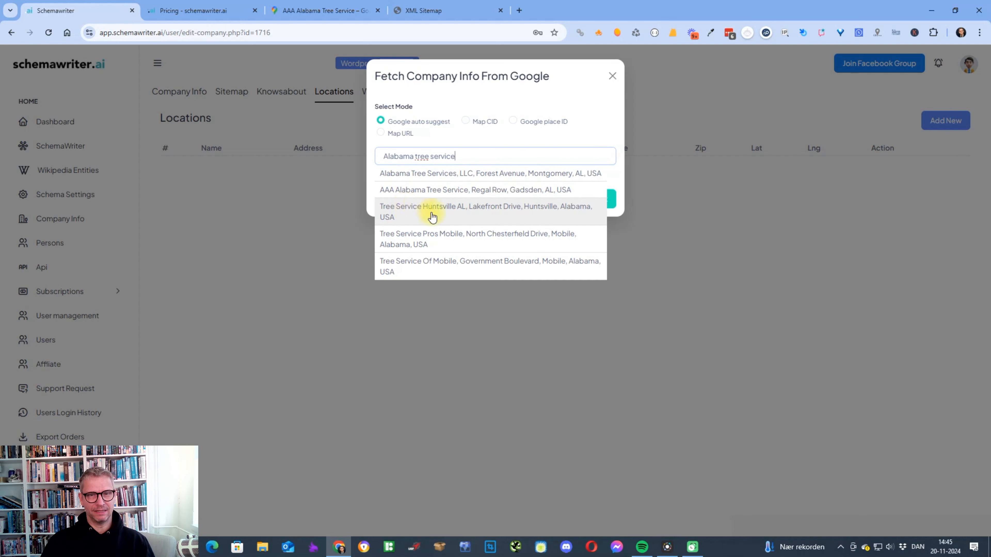
pyautogui.click(425, 212)
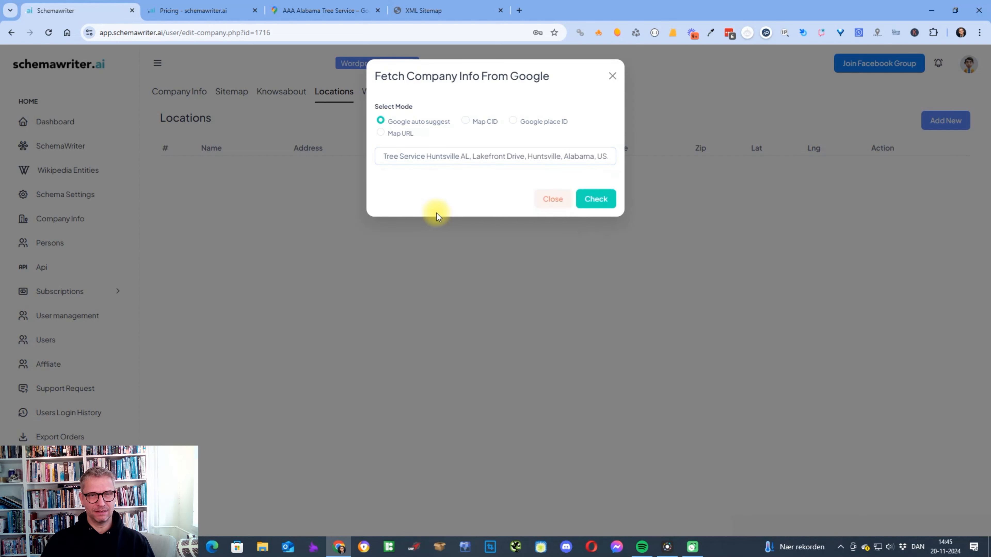
pyautogui.click(597, 200)
pyautogui.click(357, 235)
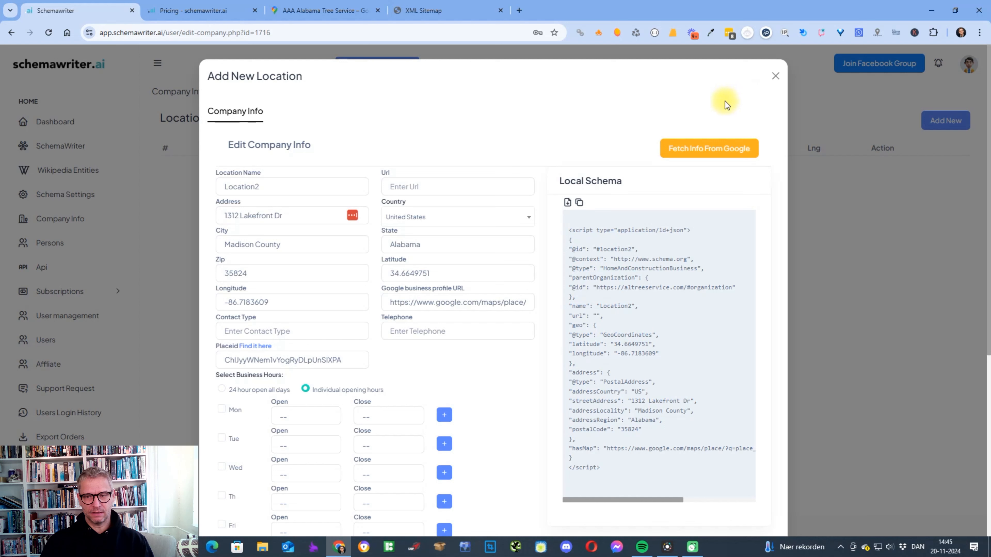
pyautogui.click(250, 243)
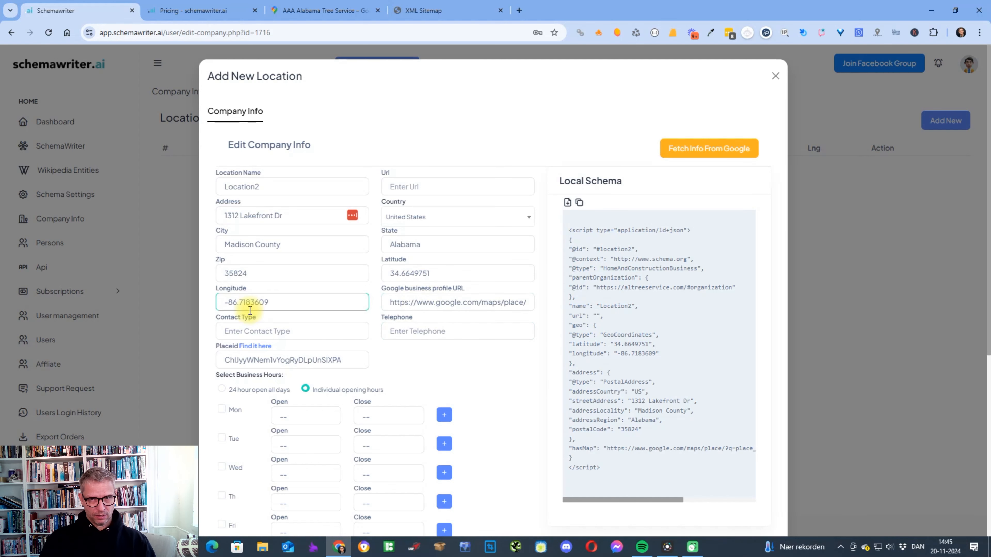
pyautogui.click(710, 149)
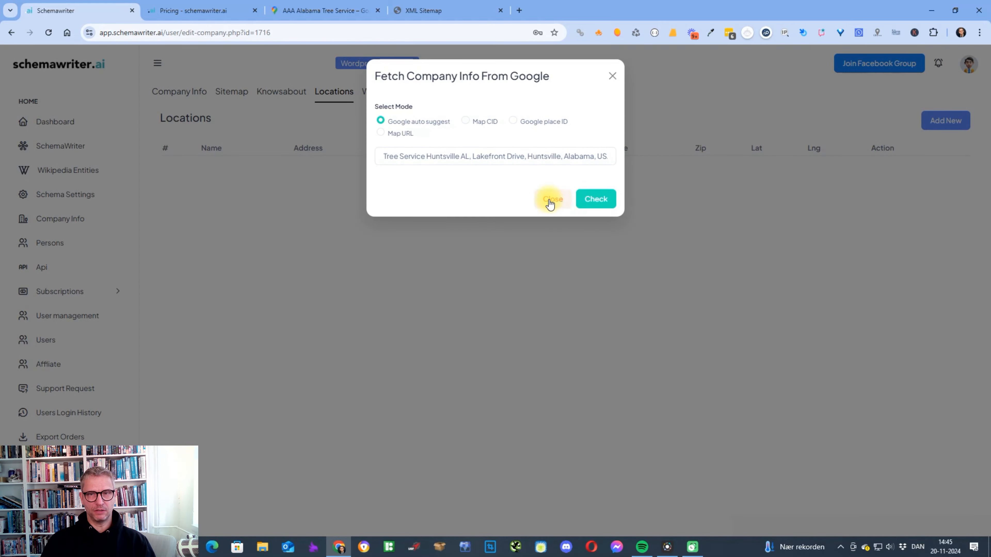
pyautogui.click(550, 200)
# - Start the new location again and fetch its details from the Tree Service Huntsville AL Google listing
pyautogui.click(945, 121)
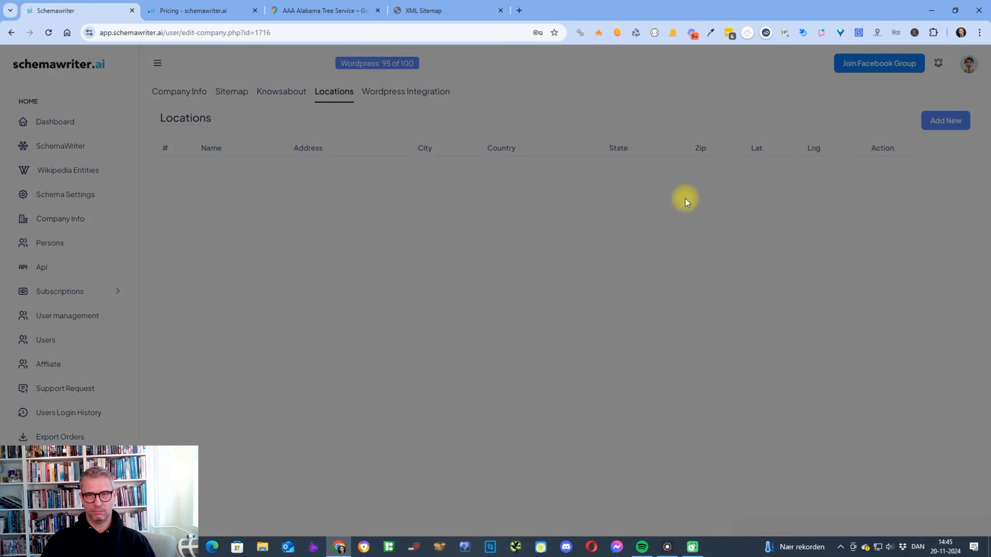
pyautogui.click(711, 152)
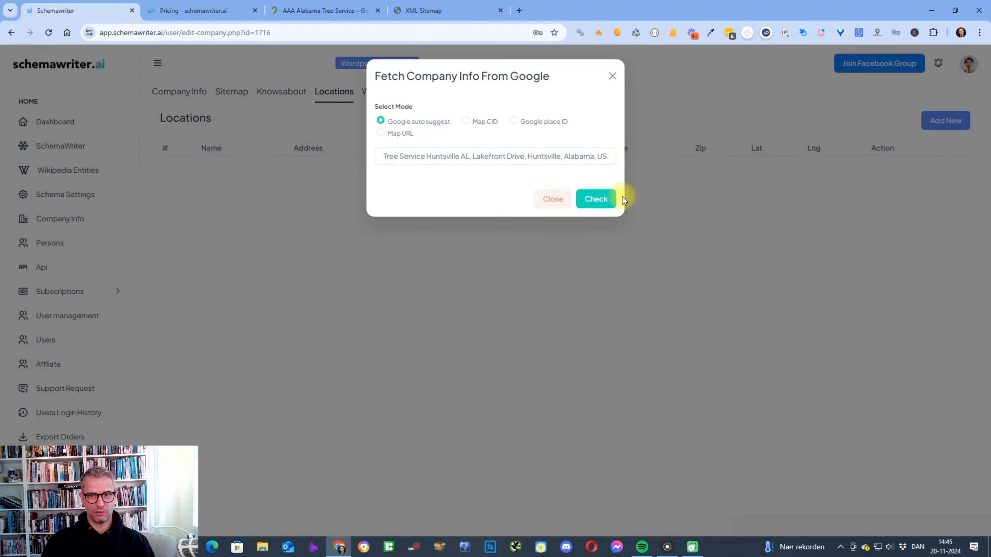
pyautogui.click(593, 198)
# - Name the new location Location2 and try to add it to the company
pyautogui.scroll(-7, 559, 274)
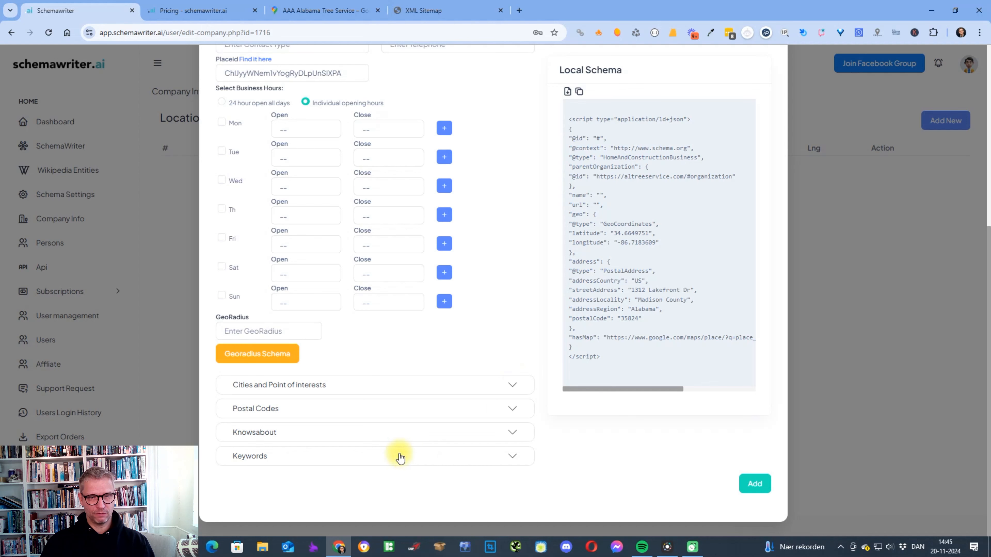
pyautogui.click(754, 483)
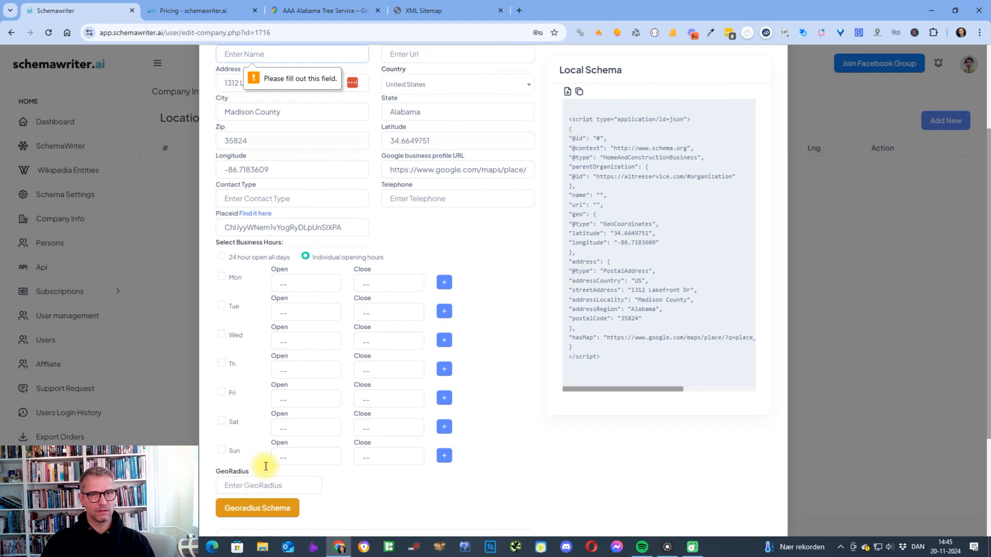
pyautogui.scroll(3, 282, 414)
pyautogui.scroll(-1, 249, 248)
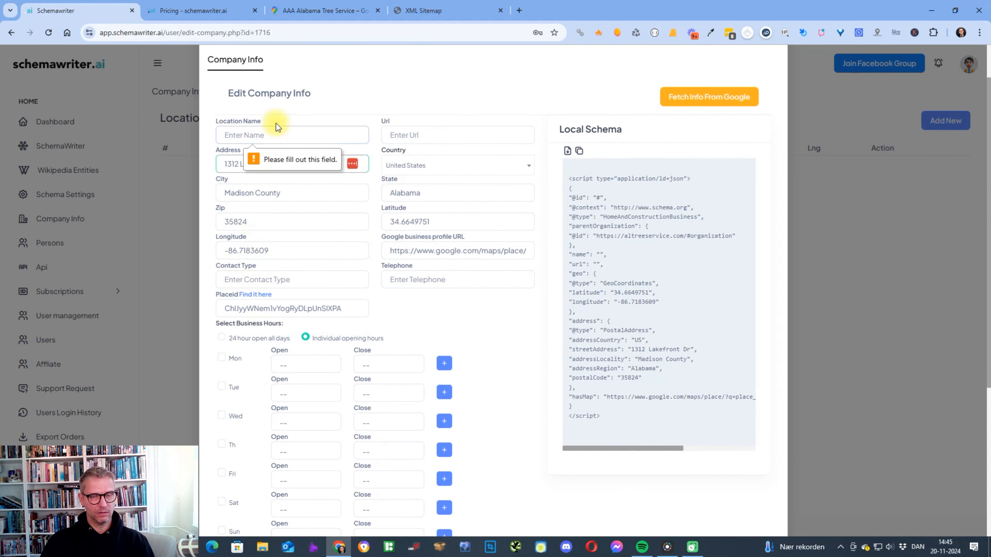
pyautogui.write('Location2')
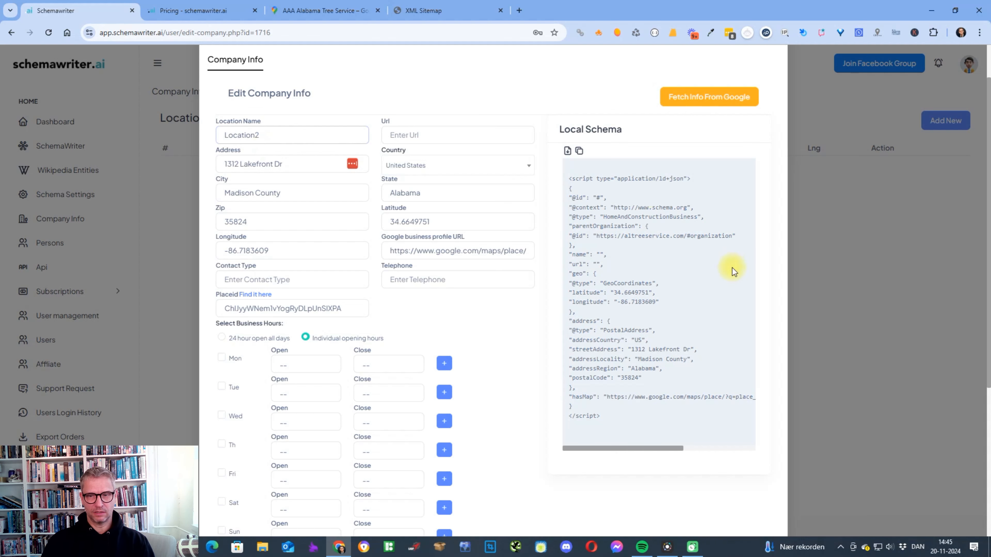
pyautogui.scroll(-7, 733, 269)
pyautogui.click(752, 483)
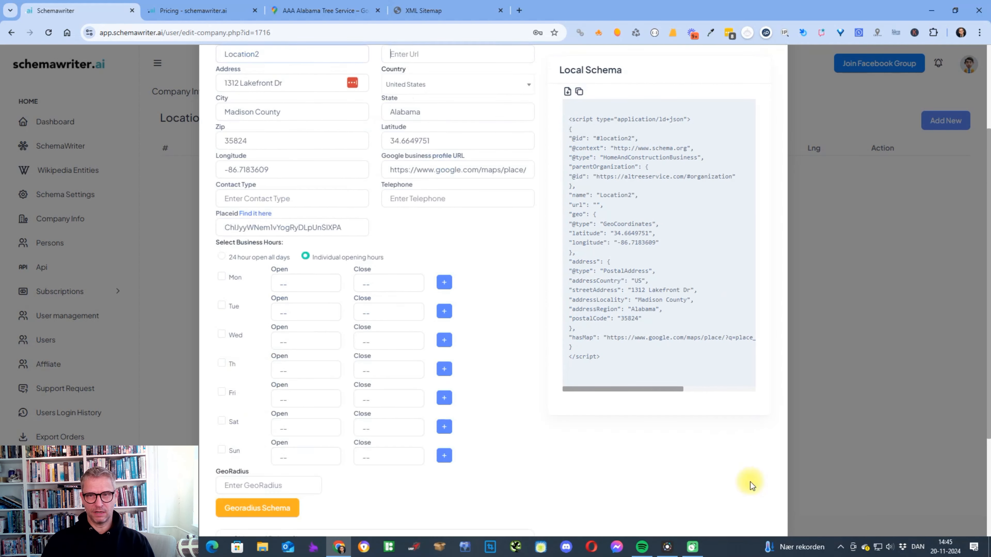
# - Set the new location's URL to url2 and add the location
pyautogui.scroll(3, 558, 297)
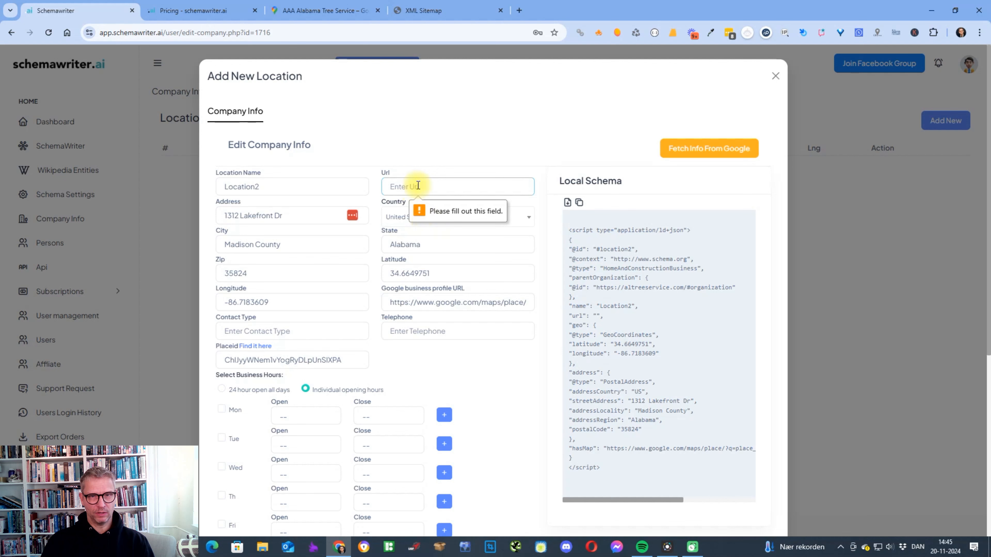
pyautogui.write('url')
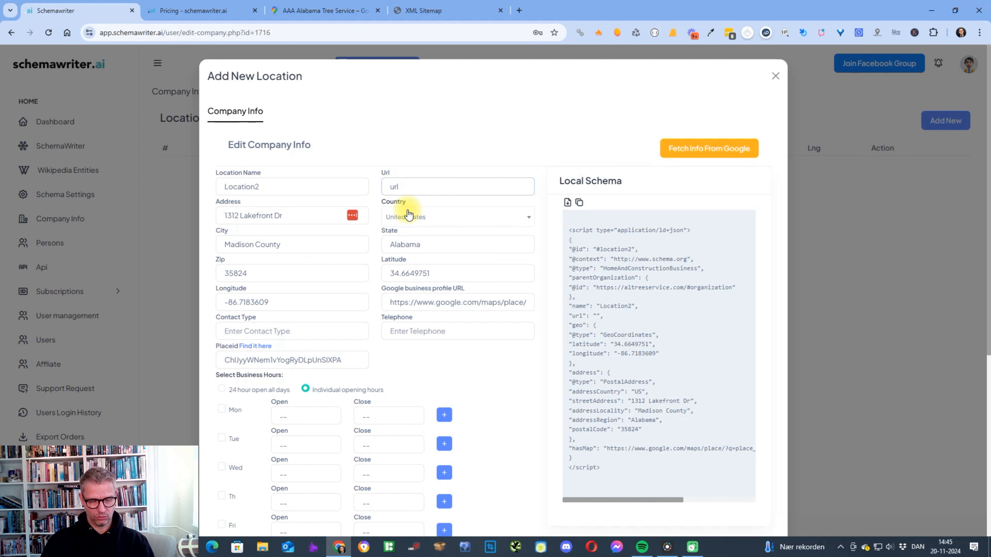
pyautogui.scroll(-7, 695, 280)
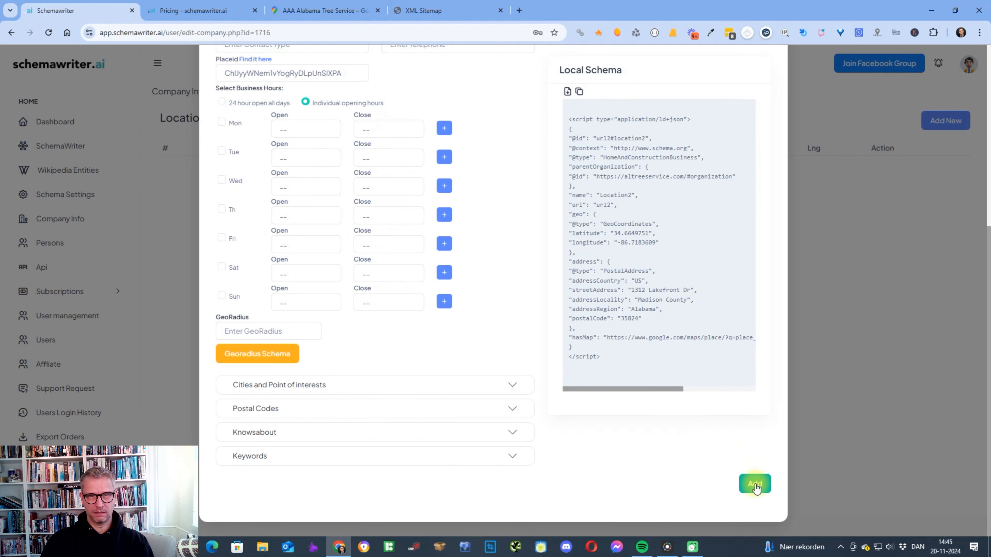
pyautogui.click(753, 483)
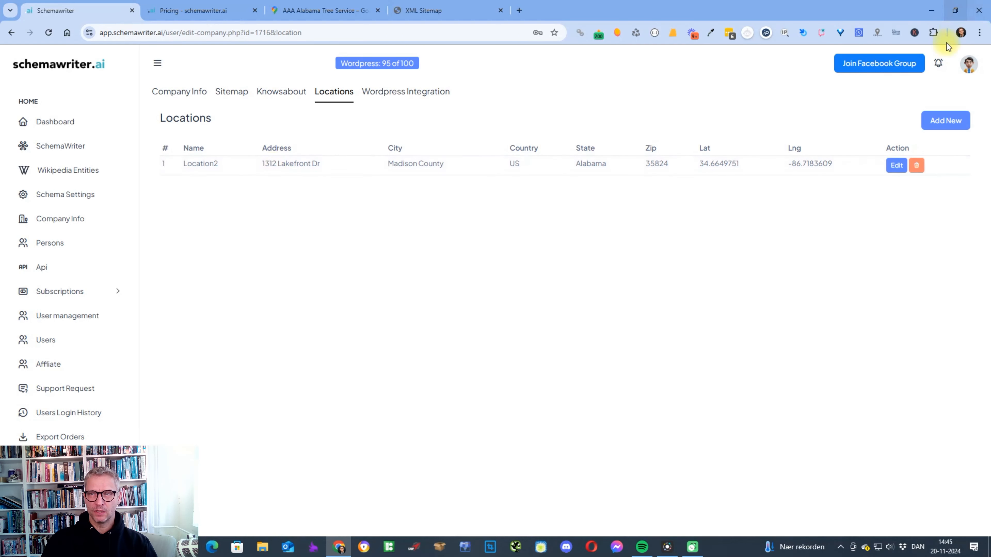
pyautogui.click(946, 121)
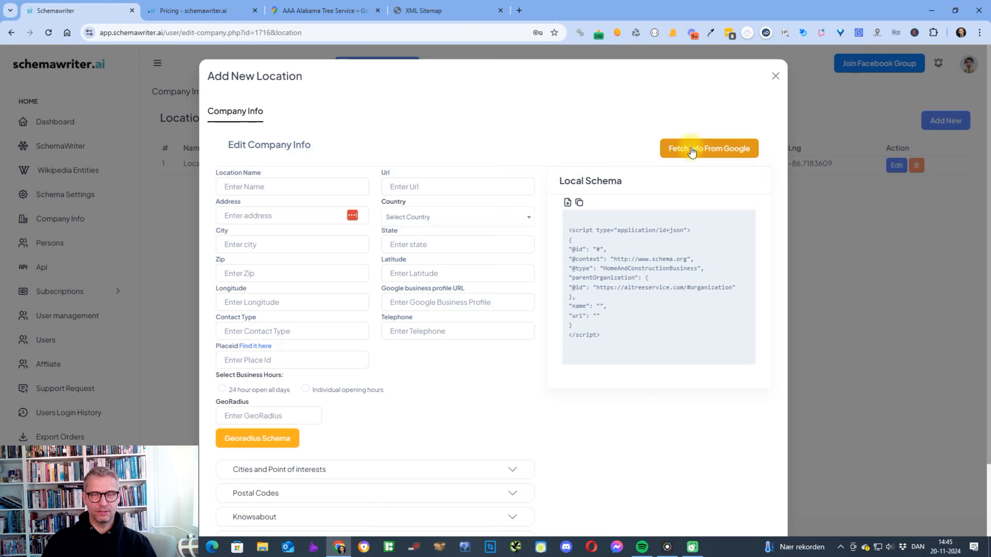
pyautogui.click(691, 152)
pyautogui.click(466, 156)
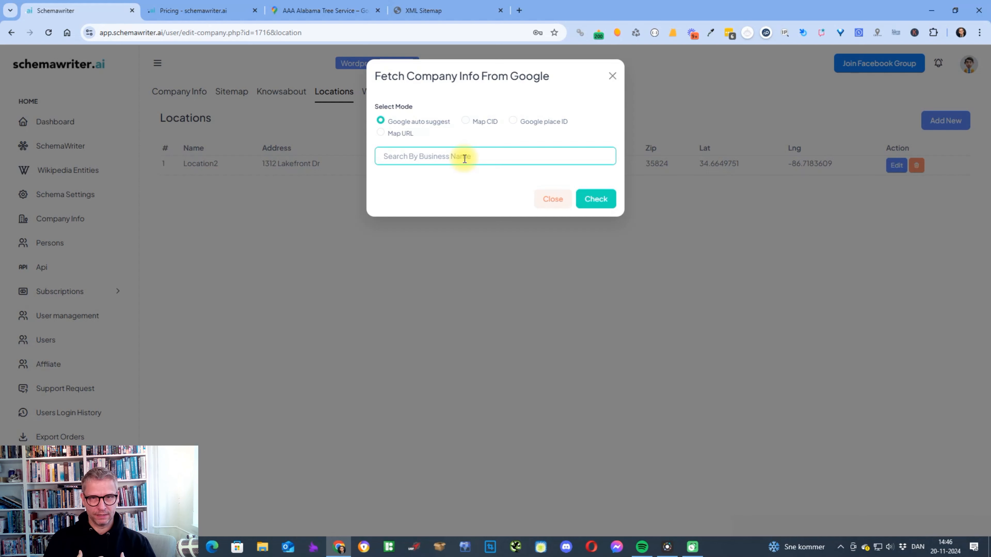
pyautogui.write('æokdfæksdnfkjsdnfkjn')
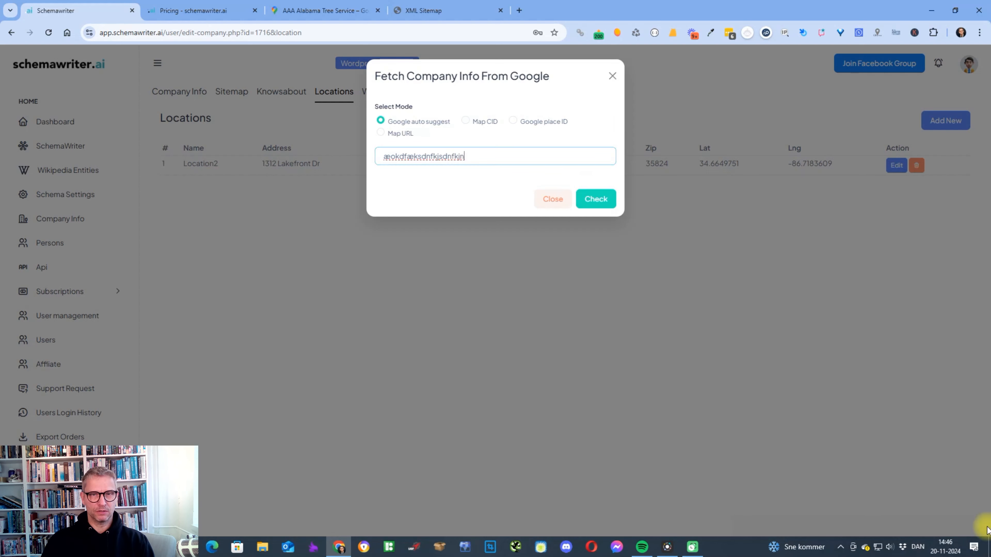
pyautogui.hotkey('ctrl', 'a')
pyautogui.press('BackSpace')
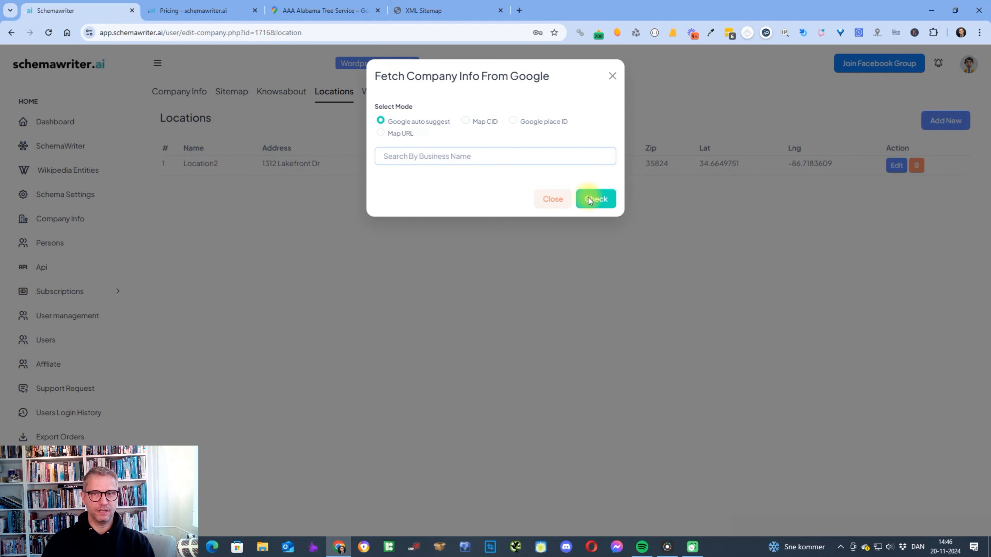
pyautogui.click(553, 200)
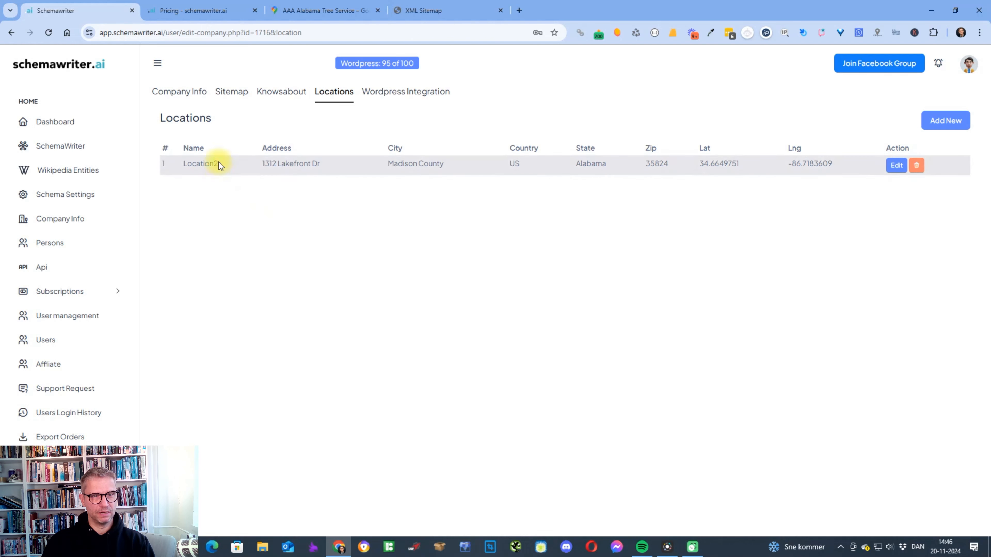
# - Assign Location2 to the sample-page URL in the company's sitemap
pyautogui.click(230, 98)
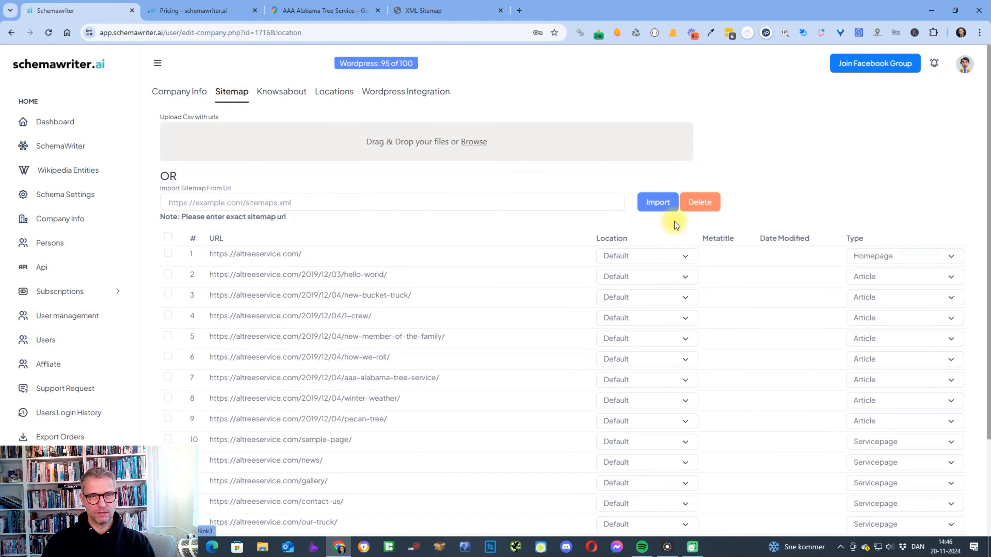
pyautogui.scroll(-3, 625, 289)
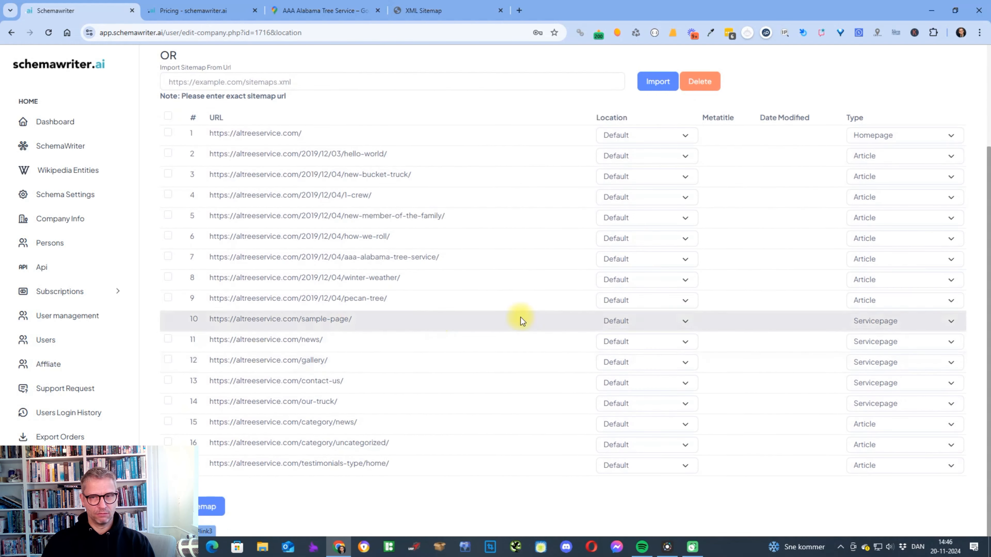
pyautogui.click(658, 320)
pyautogui.click(644, 350)
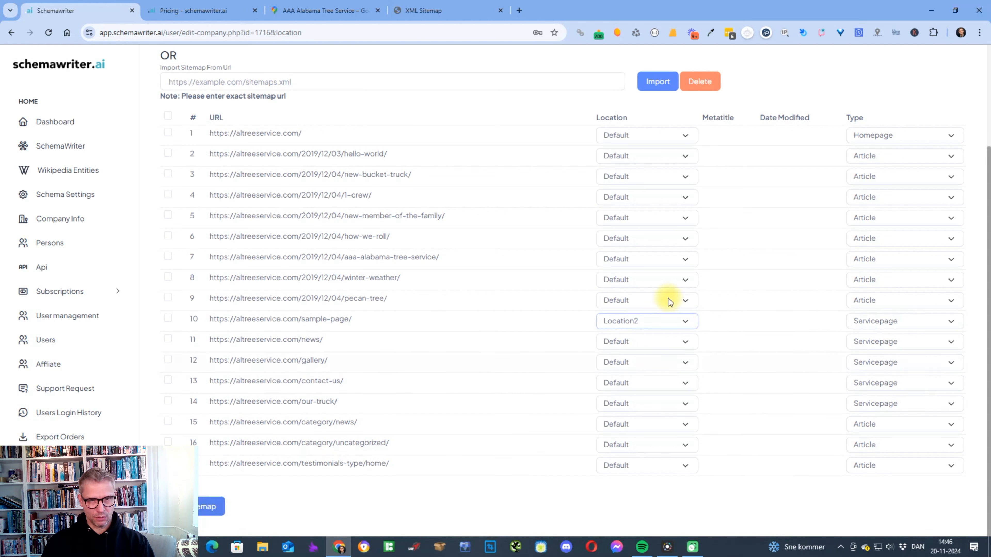
pyautogui.click(648, 322)
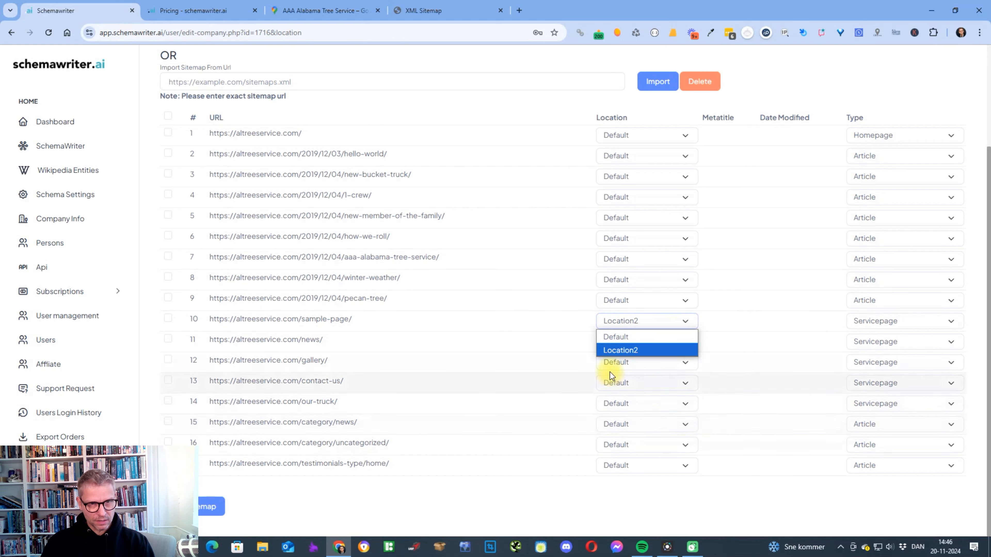
pyautogui.scroll(2, 610, 370)
pyautogui.scroll(-2, 610, 370)
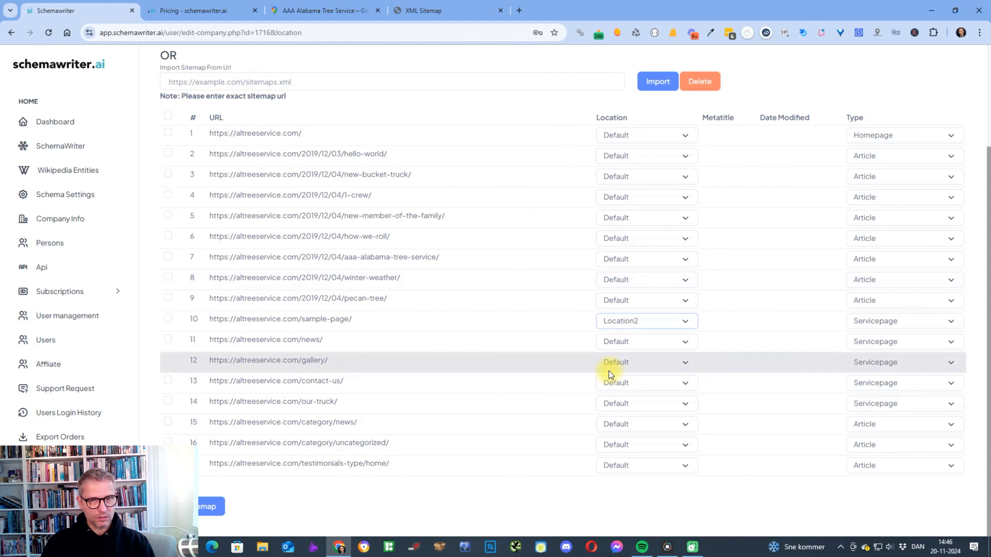
# - Assign Location2 to the 2019/12/04/aaa-alabama-tree-service URL, save the sitemap and dismiss the confirmation
pyautogui.click(676, 260)
pyautogui.click(641, 283)
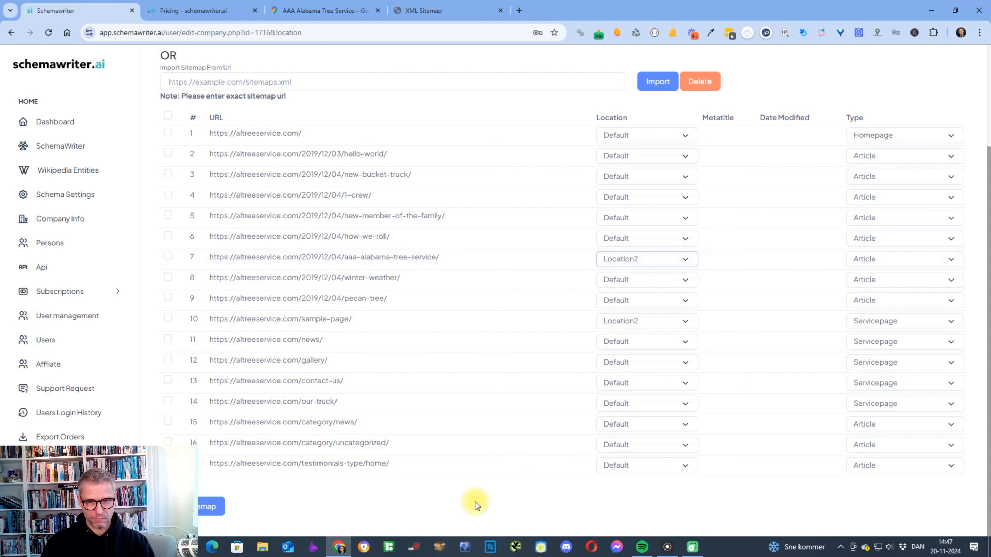
pyautogui.click(218, 509)
pyautogui.click(499, 308)
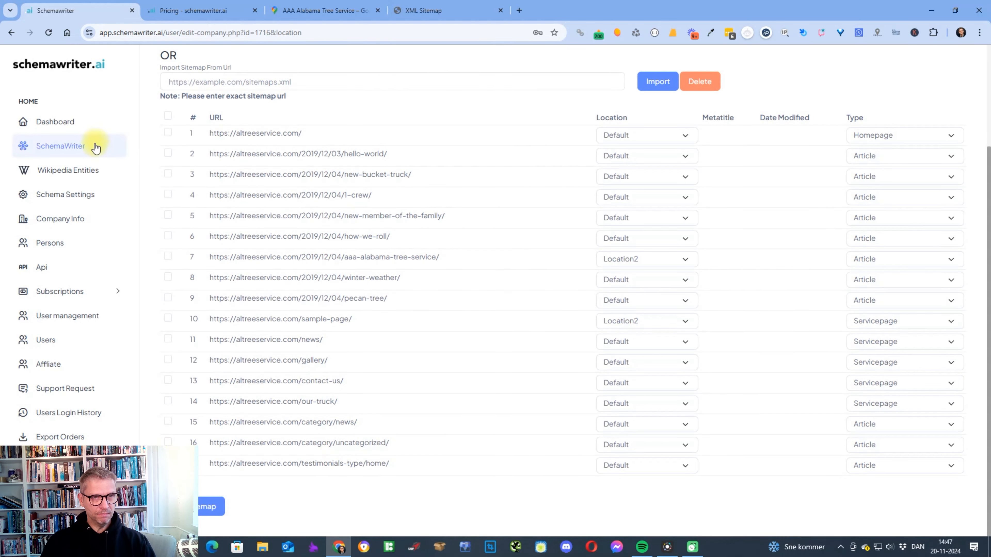
# - Start generating a new schema with the keyword "alabama tree service"
pyautogui.click(94, 147)
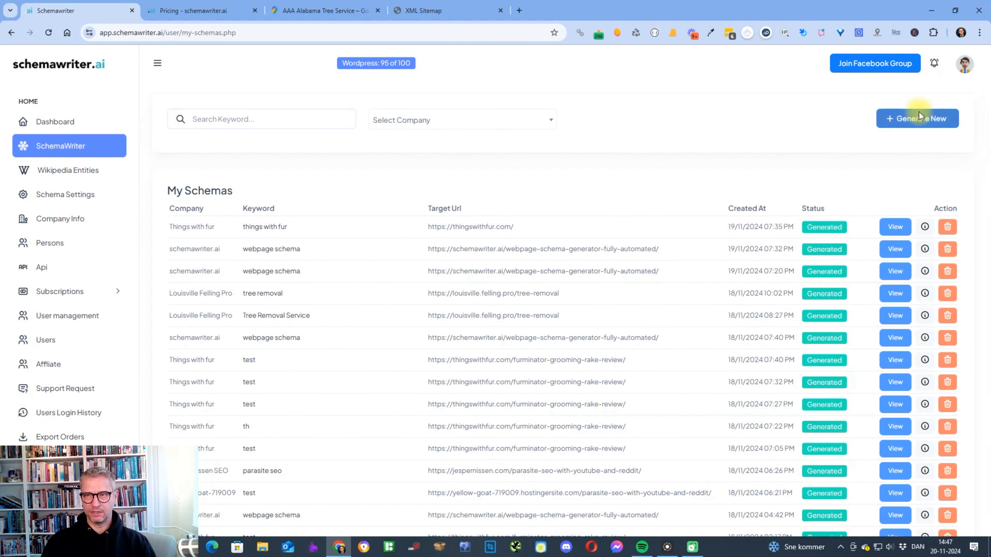
pyautogui.click(898, 117)
pyautogui.write('ala')
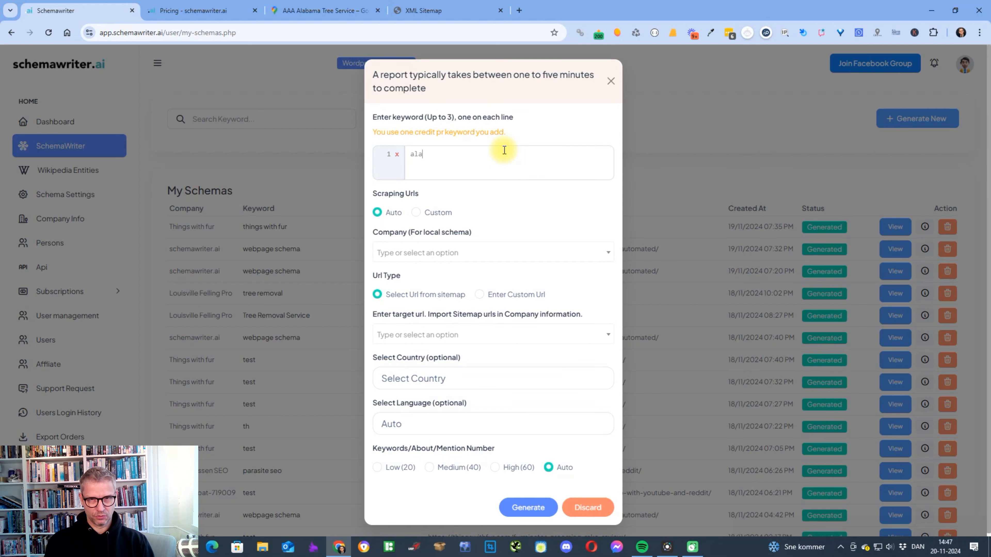
pyautogui.write('bama')
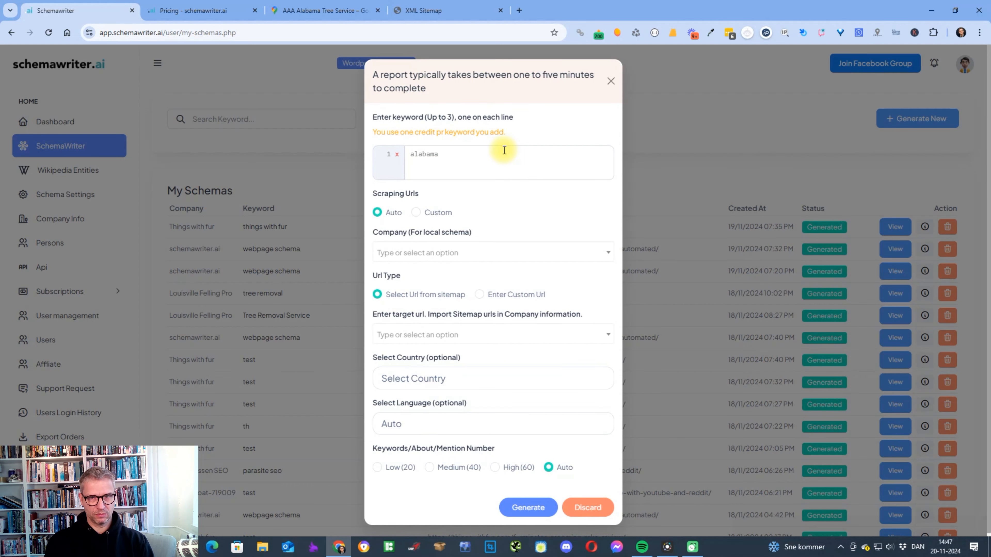
pyautogui.write(' tra ee service')
# - Choose the first AAA Alabama Tree Service entry as the schema's company and open its target URL choices
pyautogui.click(464, 243)
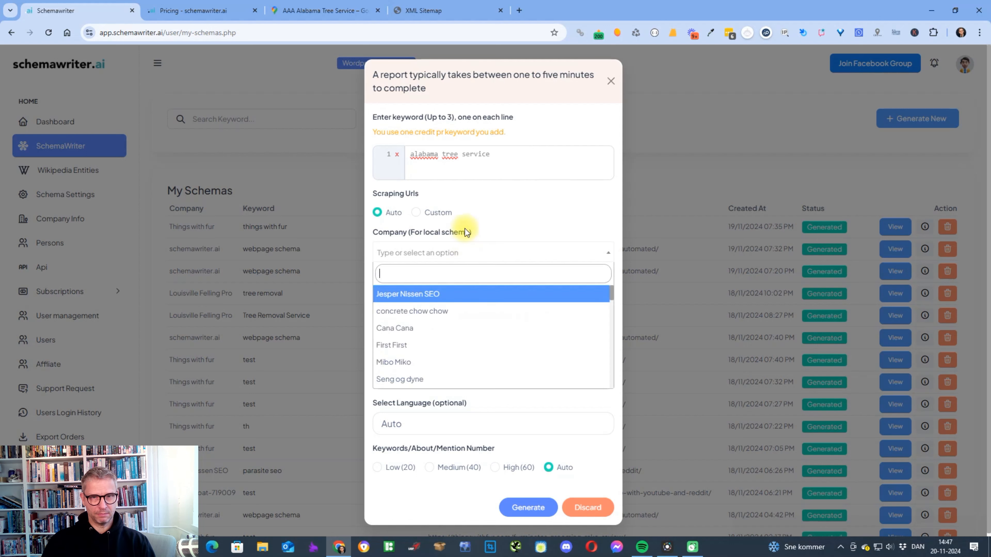
pyautogui.click(474, 273)
pyautogui.write('aaa')
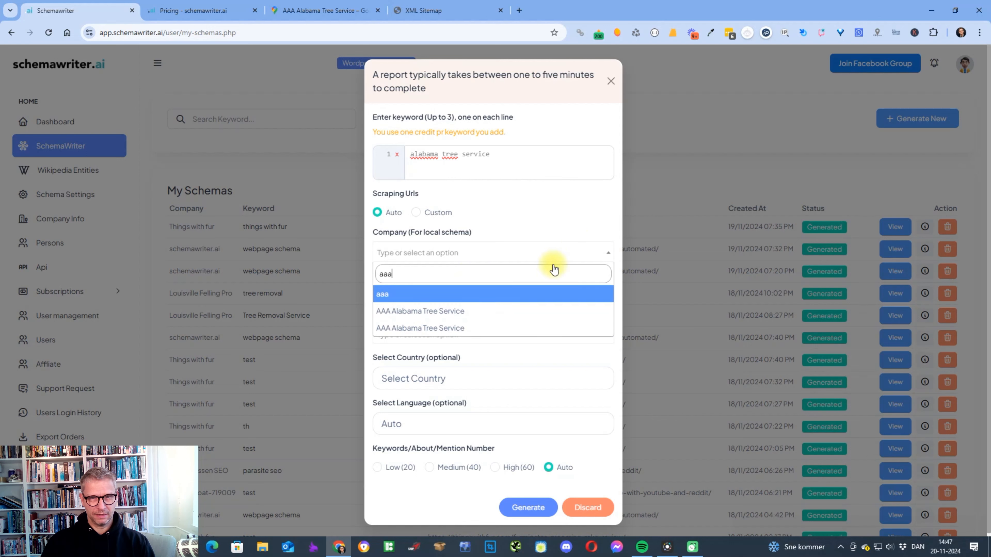
pyautogui.click(529, 309)
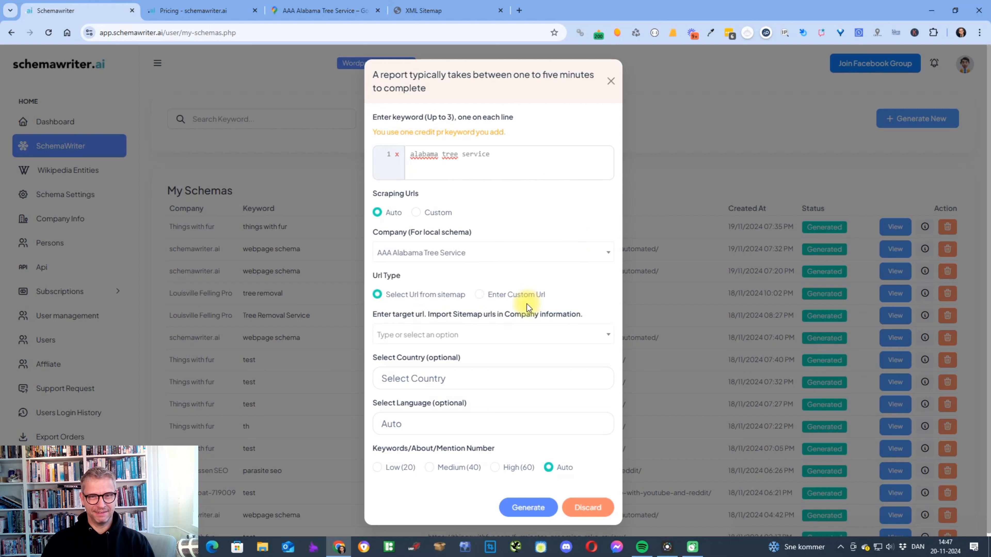
pyautogui.click(473, 336)
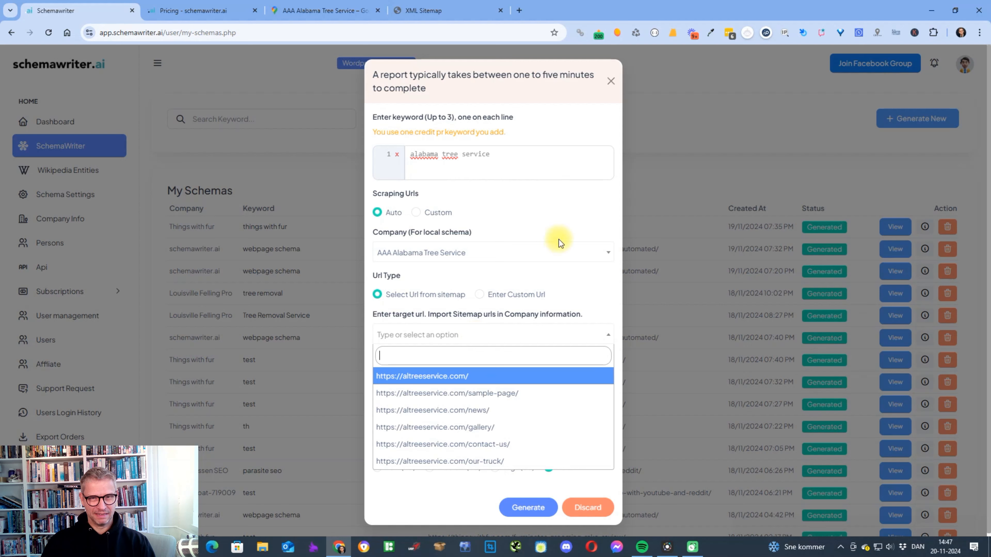
pyautogui.click(519, 261)
pyautogui.write('aaa')
pyautogui.click(460, 315)
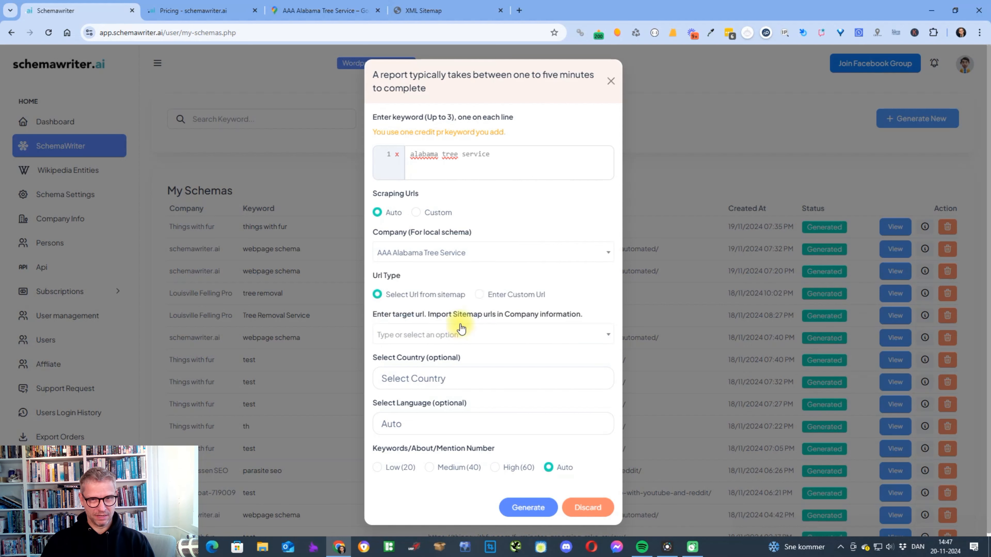
pyautogui.click(474, 337)
pyautogui.scroll(-5, 470, 391)
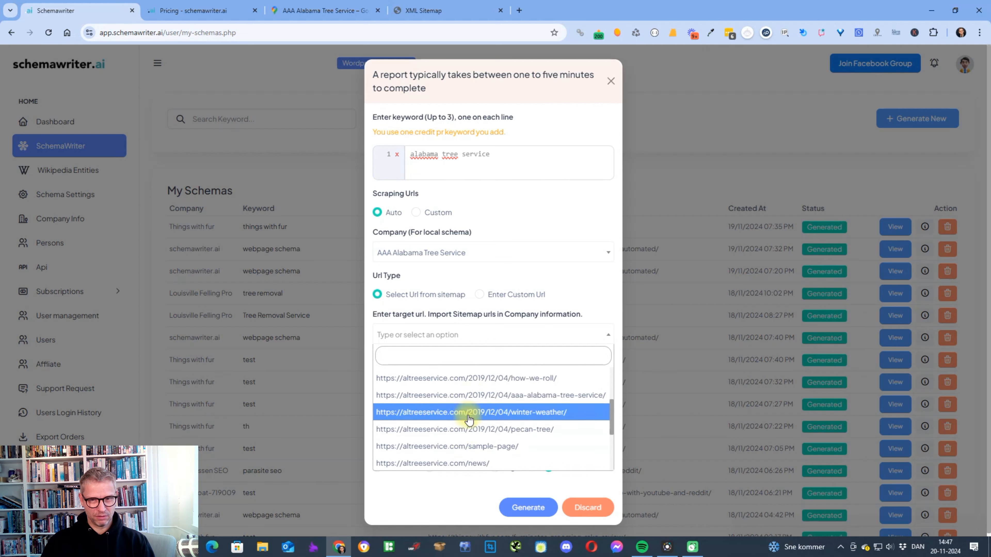
pyautogui.click(483, 395)
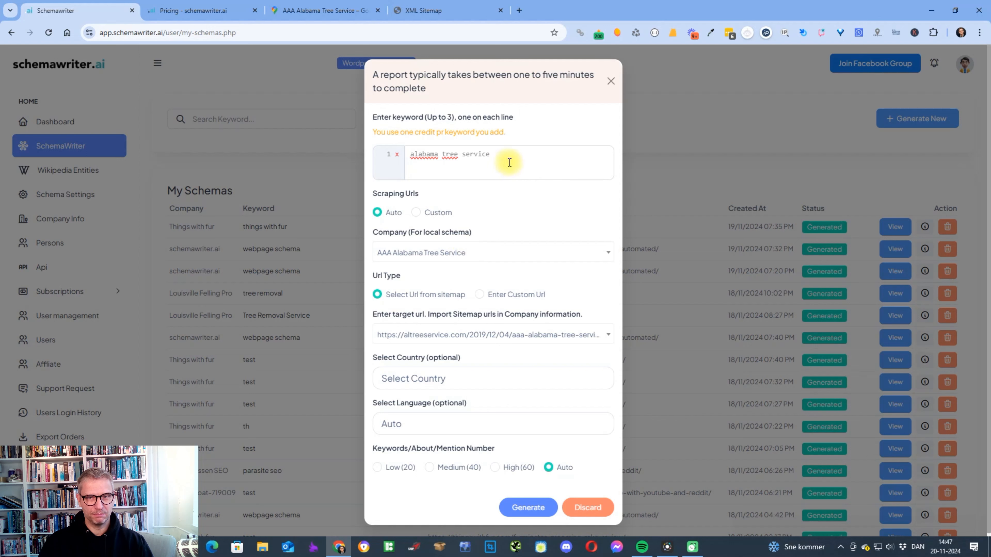
# - Switch the scraping URLs to Custom to view its entry field and return them to Auto
pyautogui.moveTo(509, 162); pyautogui.dragTo(334, 166)
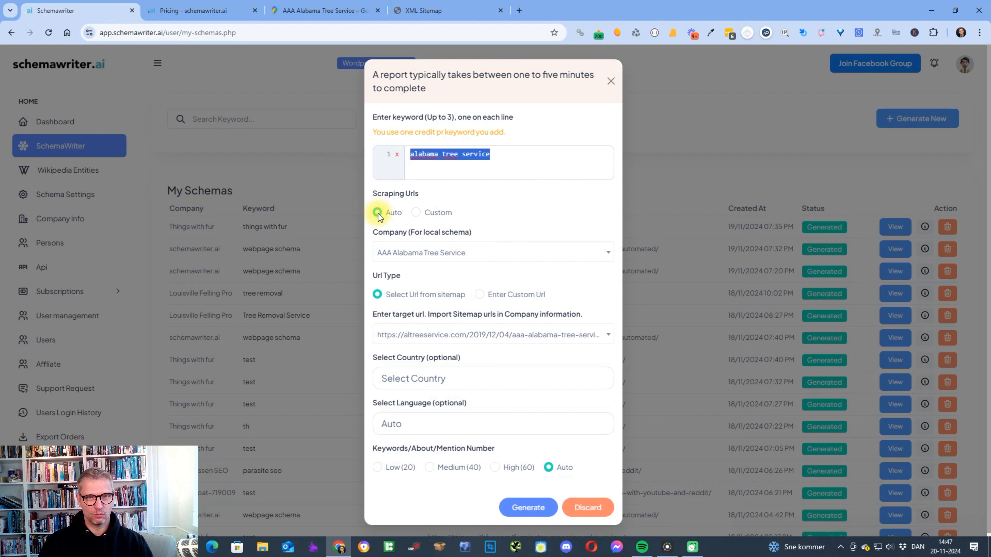
pyautogui.click(417, 213)
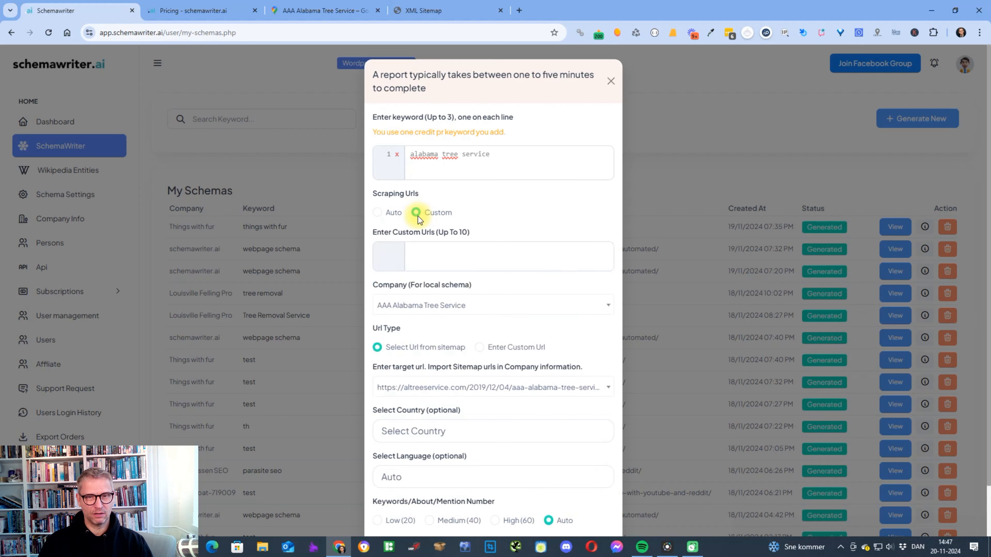
pyautogui.click(465, 253)
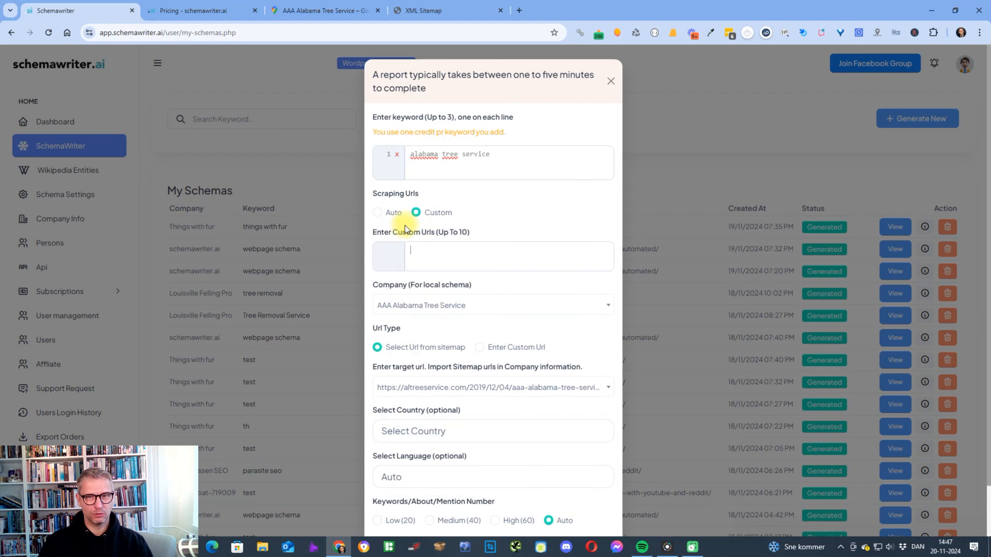
pyautogui.click(378, 213)
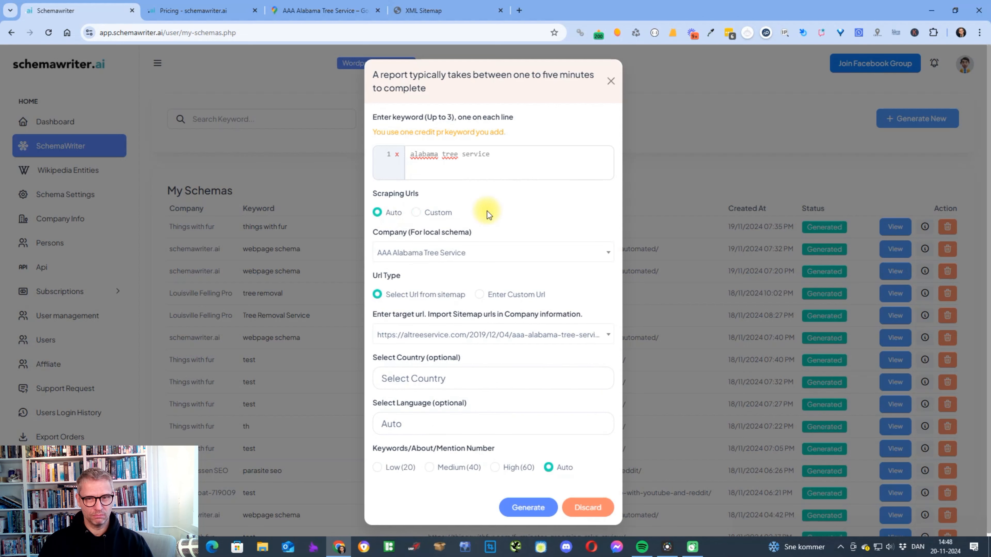
# - Set the schema's country to United States and generate the schema
pyautogui.click(457, 379)
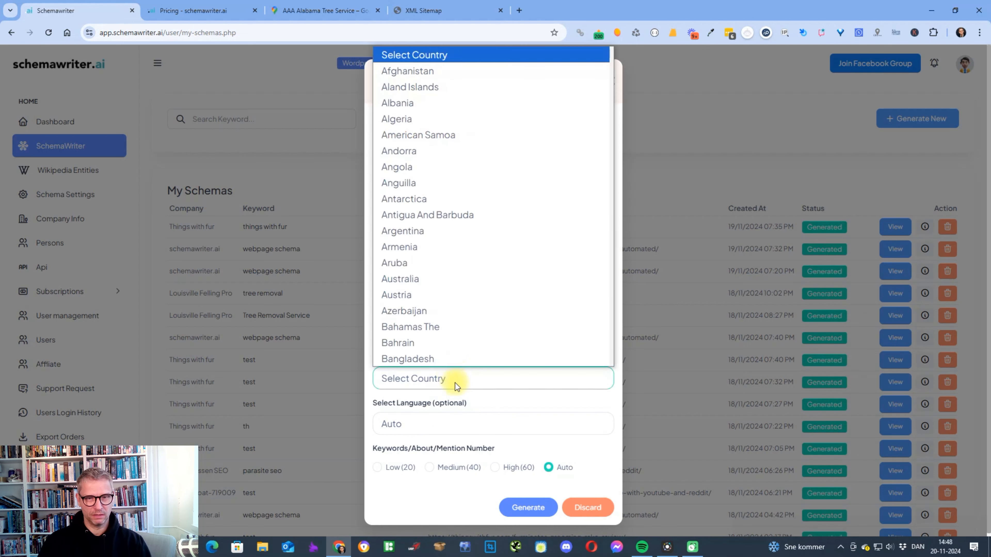
pyautogui.write('uk')
pyautogui.press('Down')
pyautogui.press('Down')
pyautogui.press('Down')
pyautogui.press('Return')
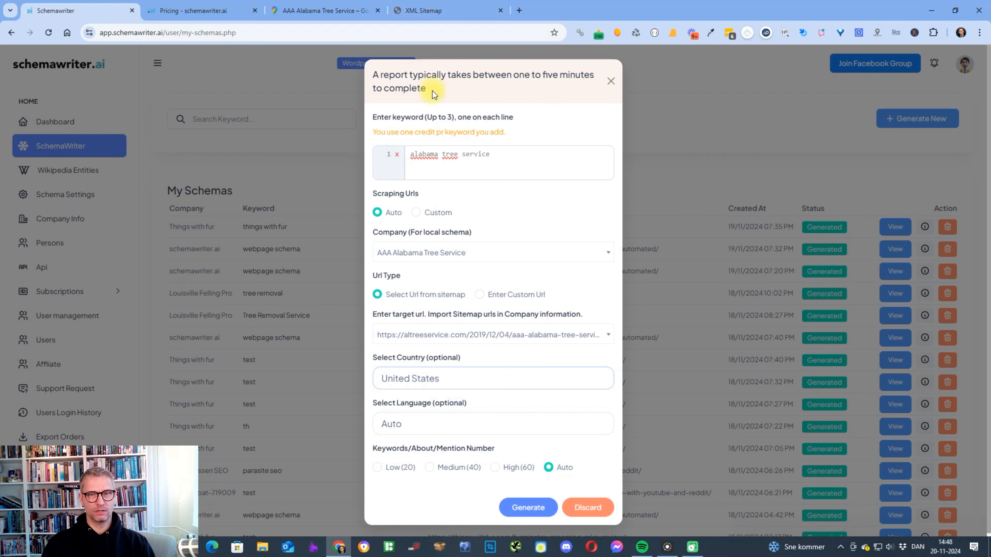
pyautogui.click(525, 508)
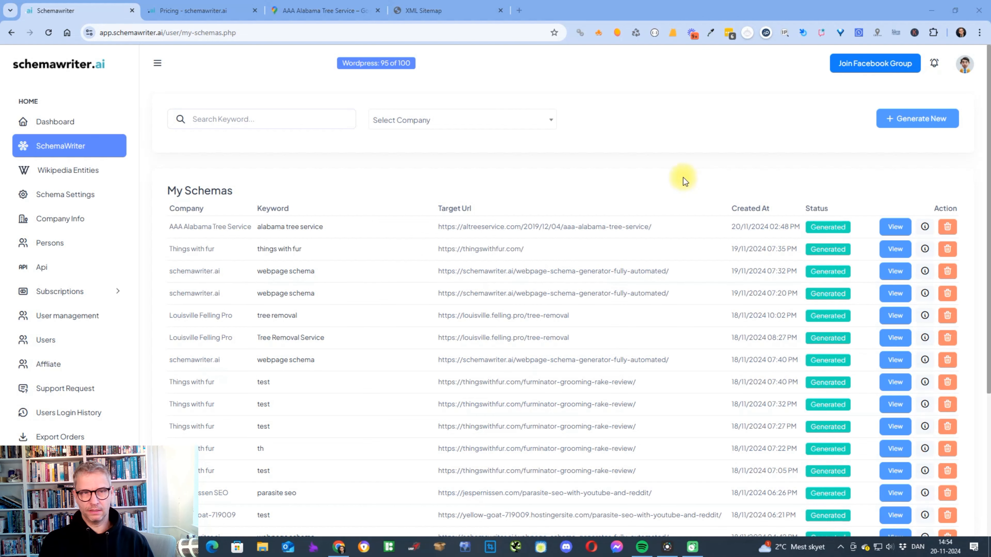
# - Open the generated "alabama tree service" schema, look through its code and copy it
pyautogui.click(897, 229)
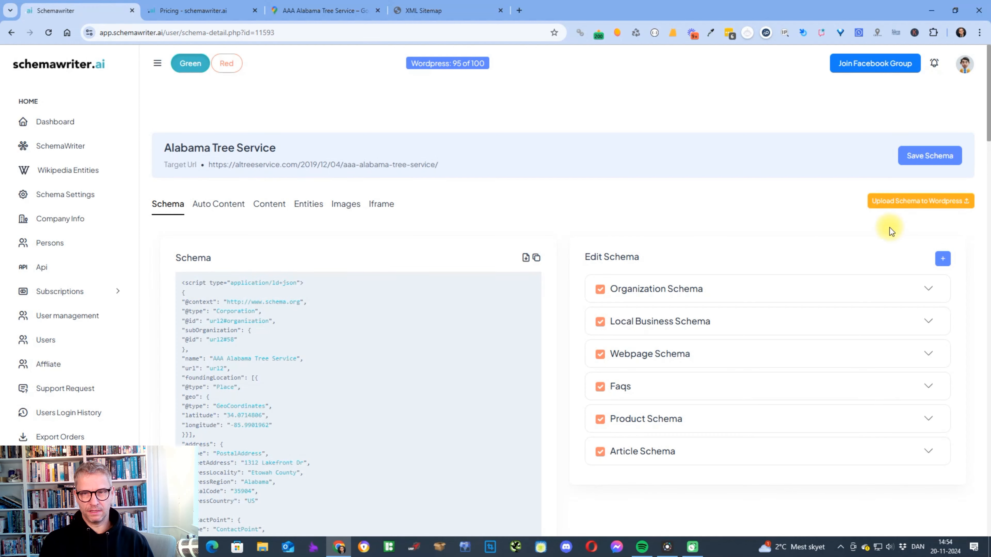
pyautogui.scroll(-10, 385, 206)
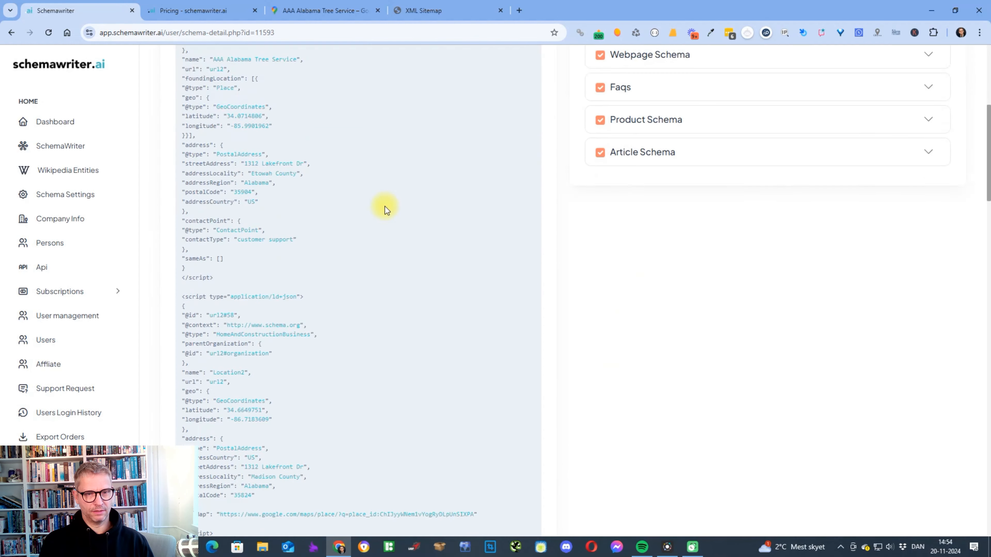
pyautogui.scroll(5, 403, 192)
pyautogui.scroll(6, 404, 192)
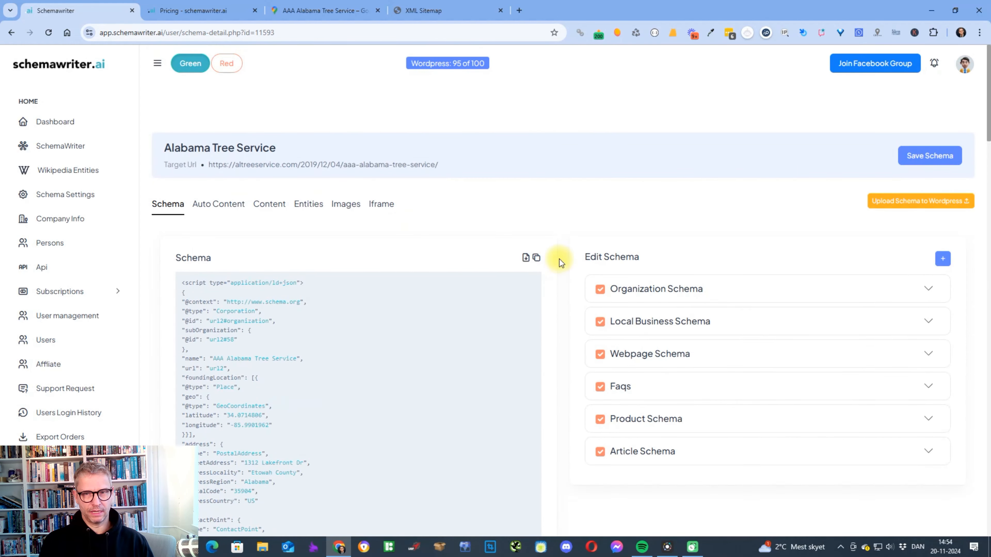
pyautogui.click(541, 262)
# - Open the Schema.org validator in a new browser tab, paste the copied schema code and run the test
pyautogui.click(519, 10)
pyautogui.write('schema')
pyautogui.press('Return')
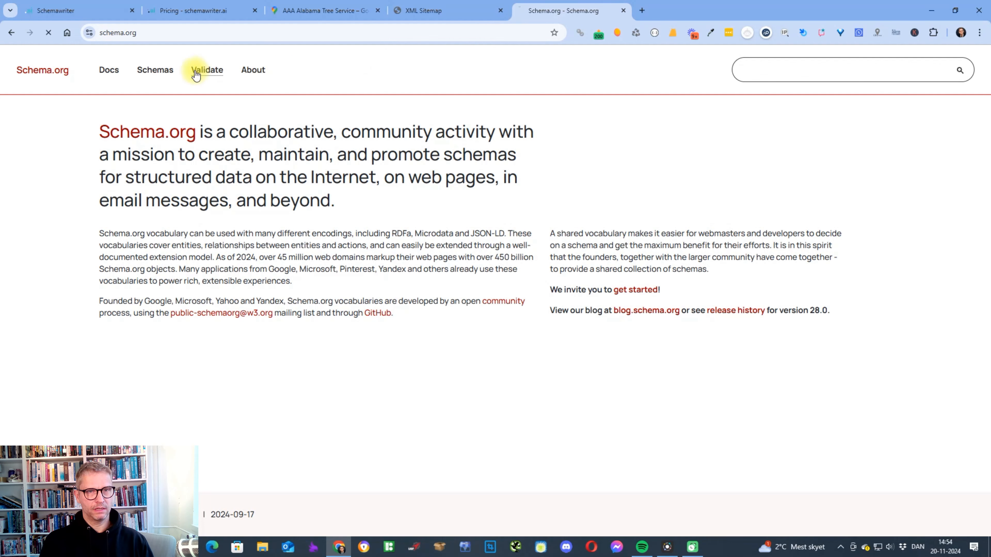
pyautogui.click(245, 80)
pyautogui.click(527, 263)
pyautogui.hotkey('ctrl', 'v')
pyautogui.click(628, 407)
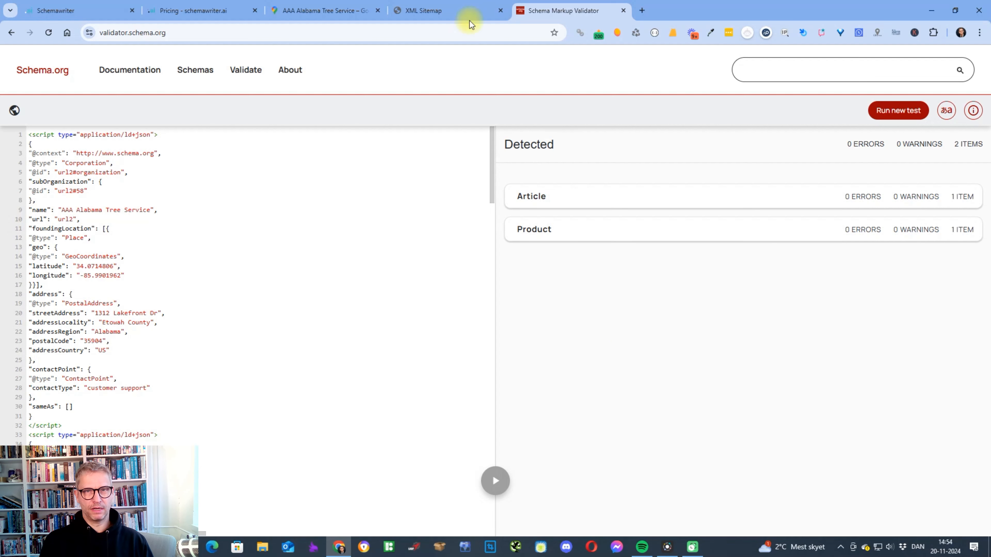
# - Return to the Alabama Tree Service schema, exclude the Product Schema from it and save the schema
pyautogui.click(70, 7)
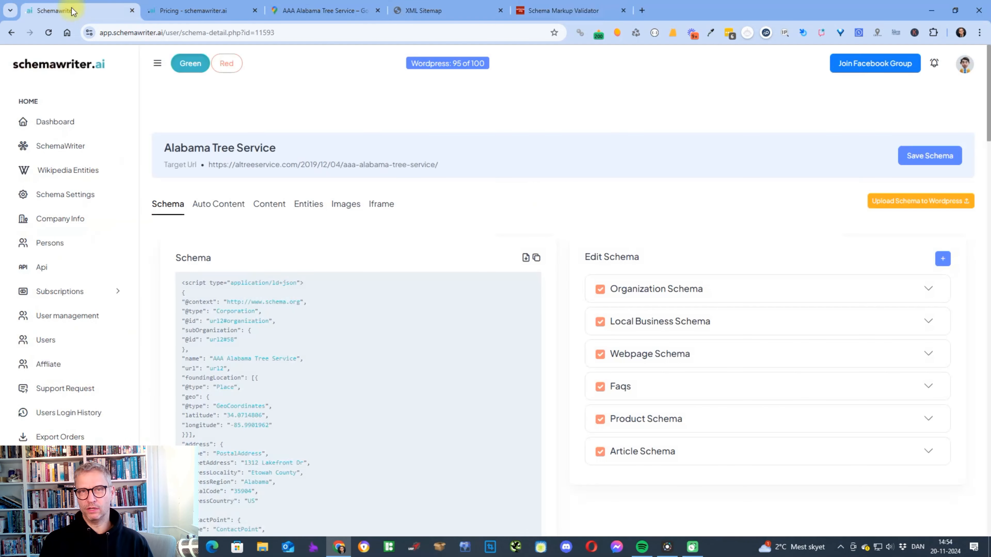
pyautogui.click(536, 260)
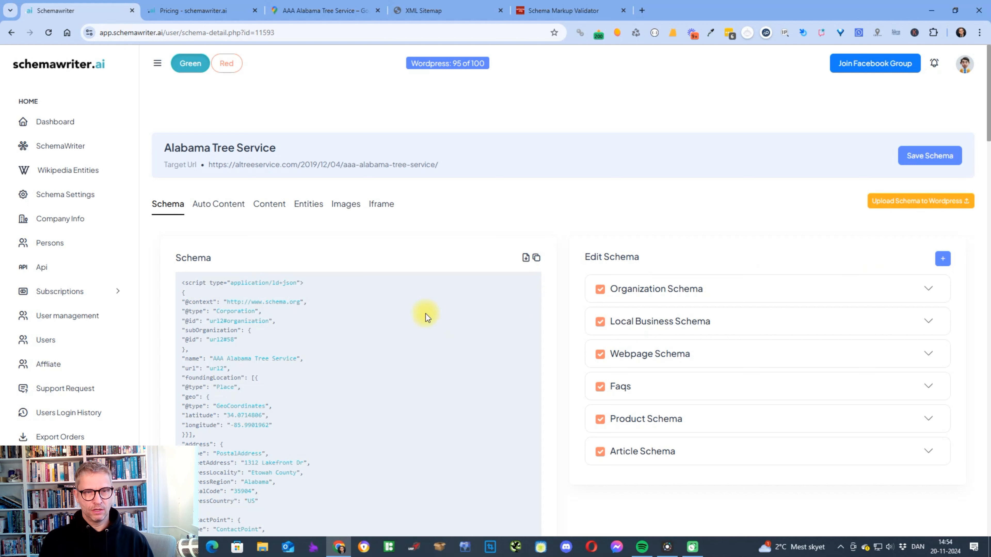
pyautogui.moveTo(186, 283); pyautogui.dragTo(260, 485)
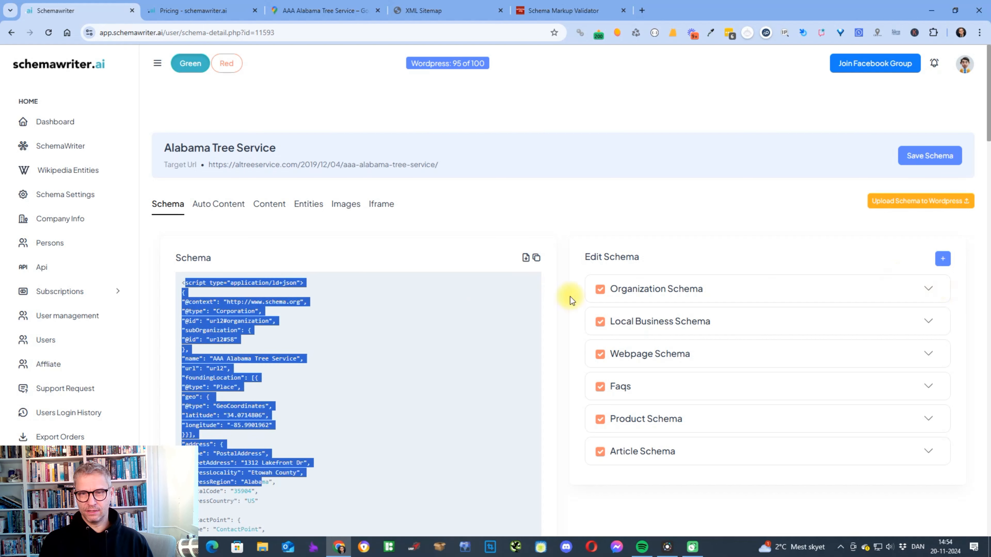
pyautogui.click(600, 421)
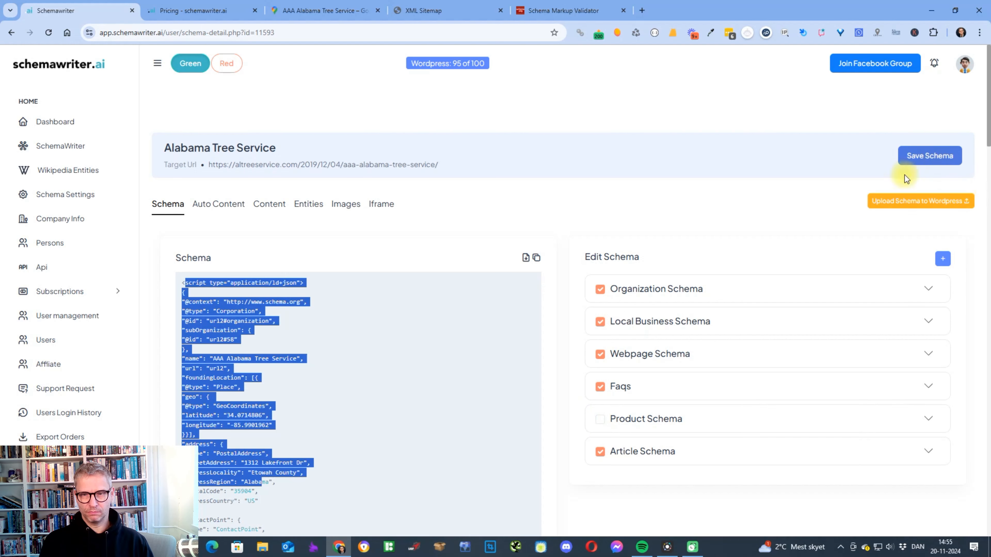
pyautogui.click(909, 159)
pyautogui.click(495, 304)
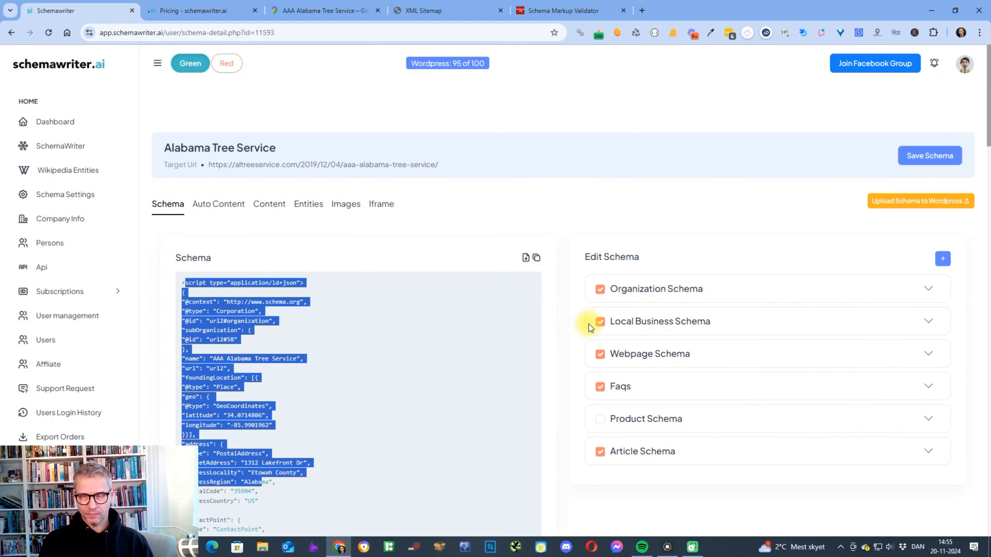
# - Expand the Organization Schema, review its name, URL, coordinates and address fields, and collapse it again
pyautogui.click(822, 297)
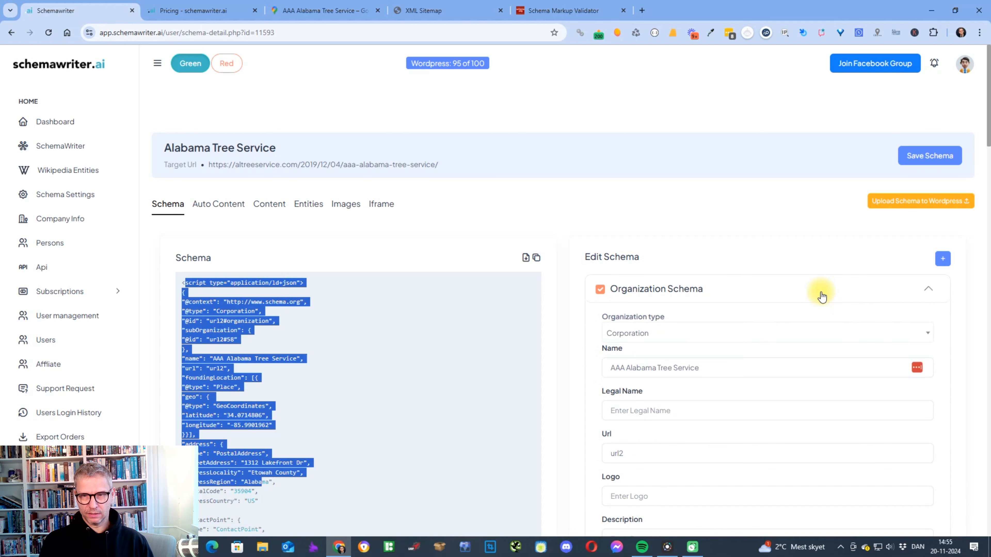
pyautogui.scroll(-1, 822, 297)
pyautogui.scroll(-3, 819, 292)
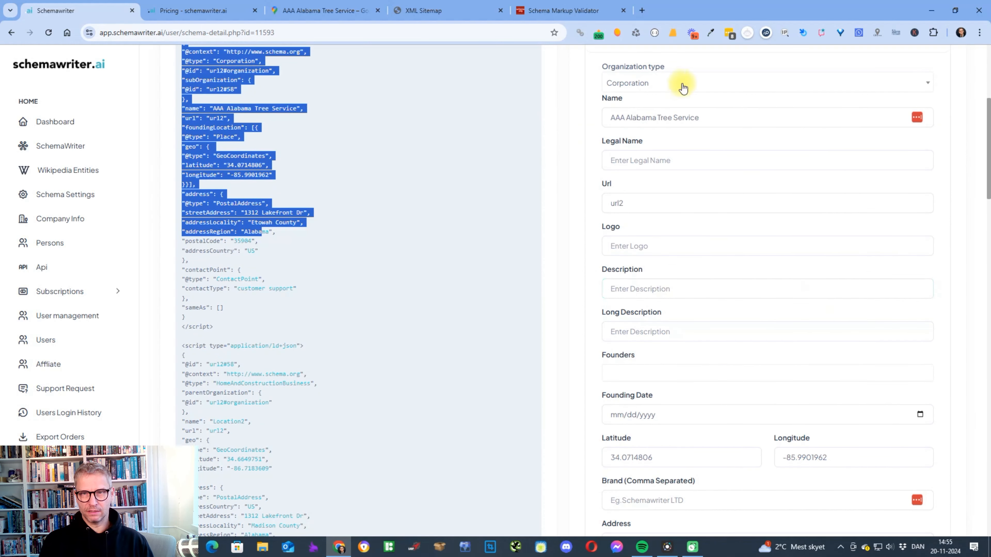
pyautogui.scroll(-1, 733, 253)
pyautogui.scroll(-4, 751, 323)
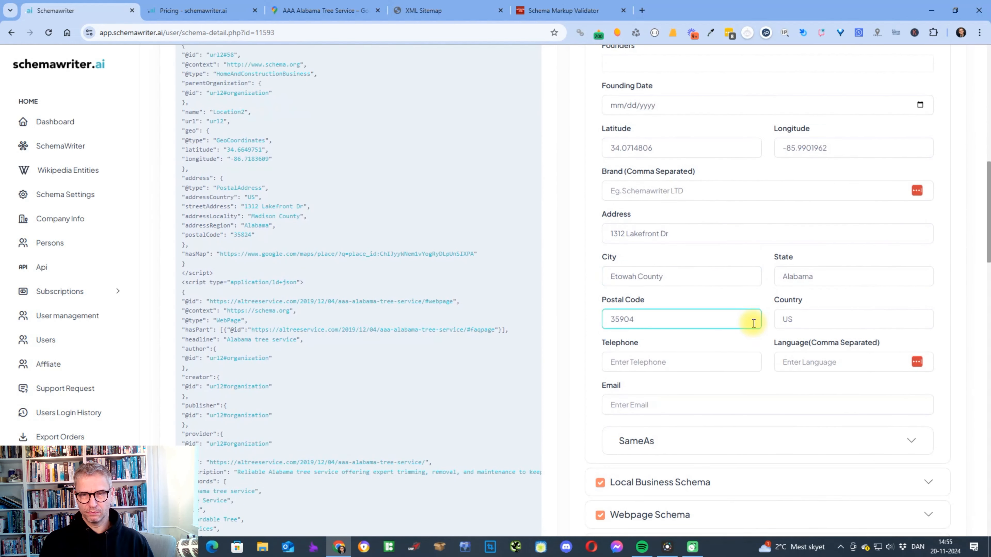
pyautogui.scroll(10, 744, 402)
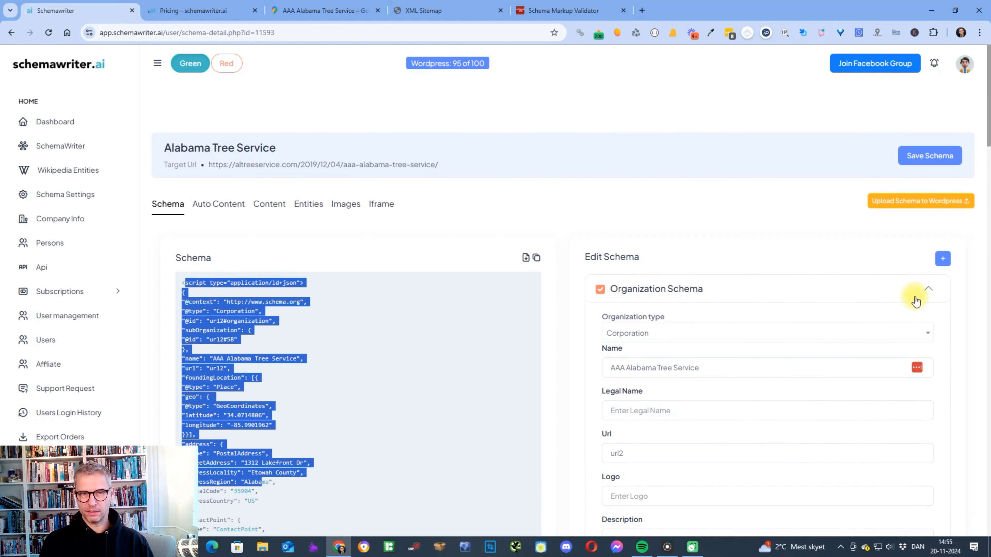
pyautogui.click(924, 291)
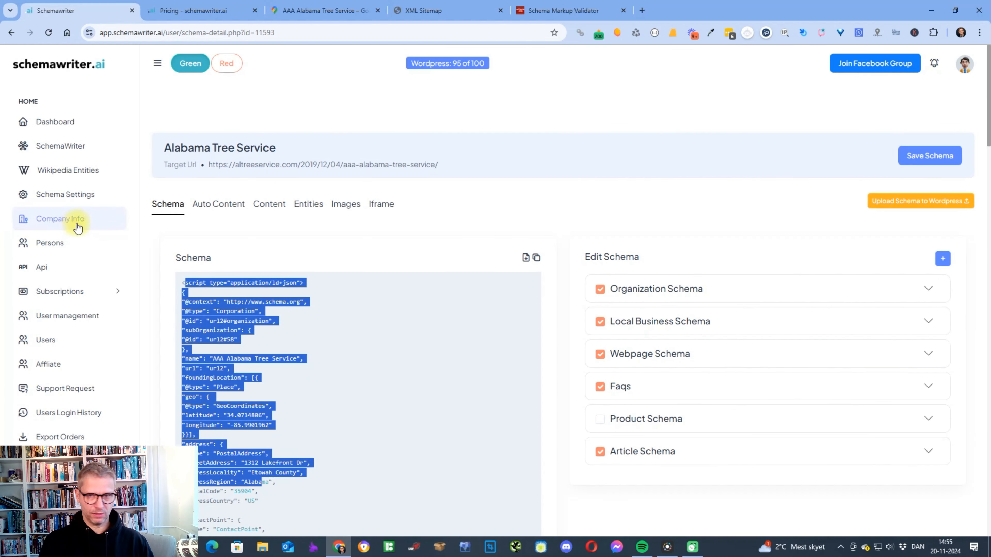
# - Expand the Local Business Schema and check which locations it offers
pyautogui.click(927, 323)
pyautogui.scroll(-4, 926, 319)
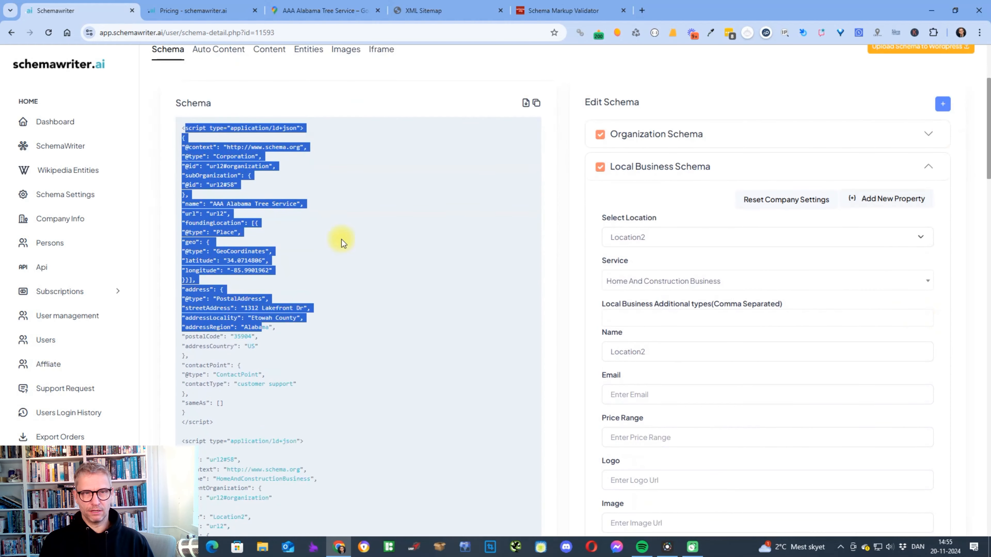
pyautogui.click(952, 260)
pyautogui.click(908, 236)
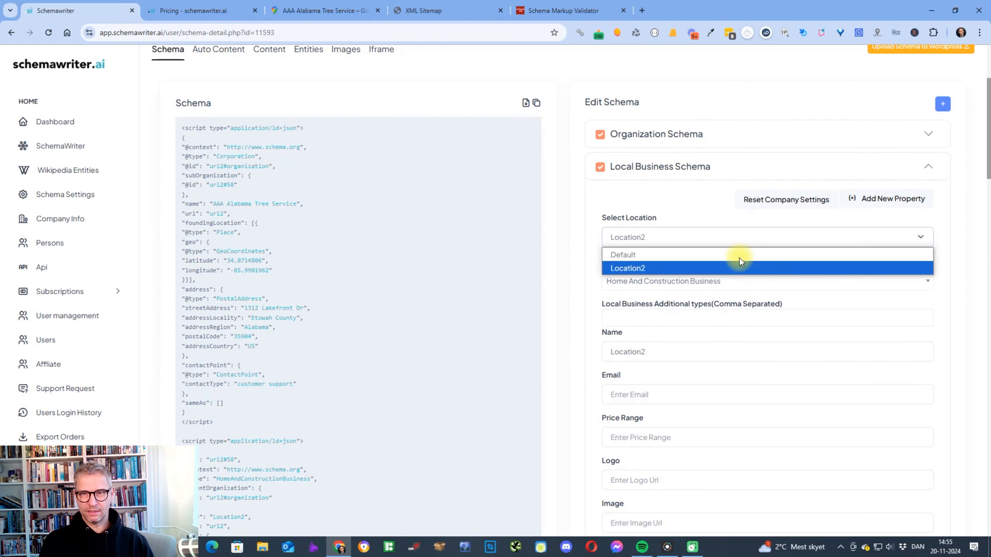
pyautogui.click(971, 261)
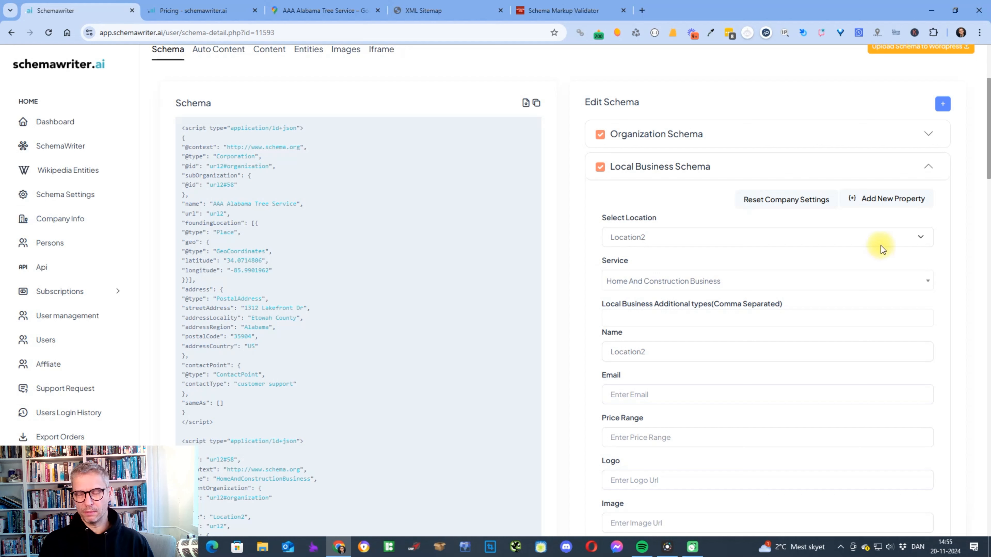
# - Try the Default location to compare the schema code, restore Location2 and collapse the Local Business Schema
pyautogui.click(891, 240)
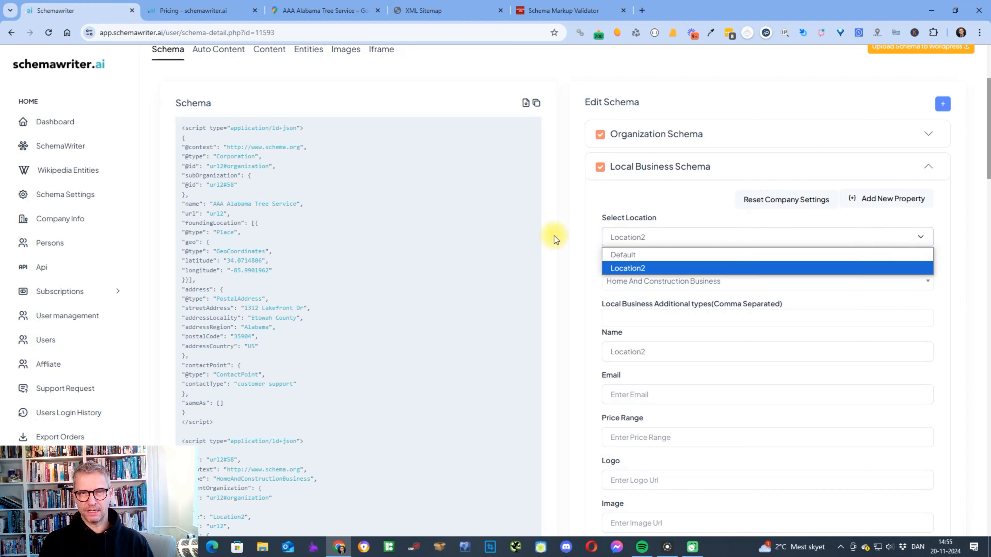
pyautogui.click(630, 255)
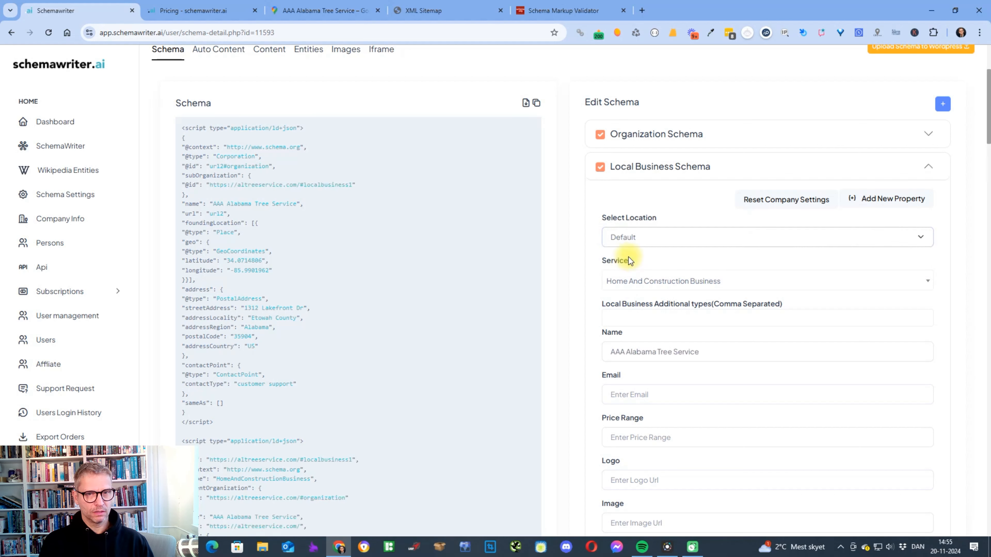
pyautogui.moveTo(210, 198); pyautogui.dragTo(245, 241)
pyautogui.click(285, 207)
pyautogui.click(621, 237)
pyautogui.click(626, 268)
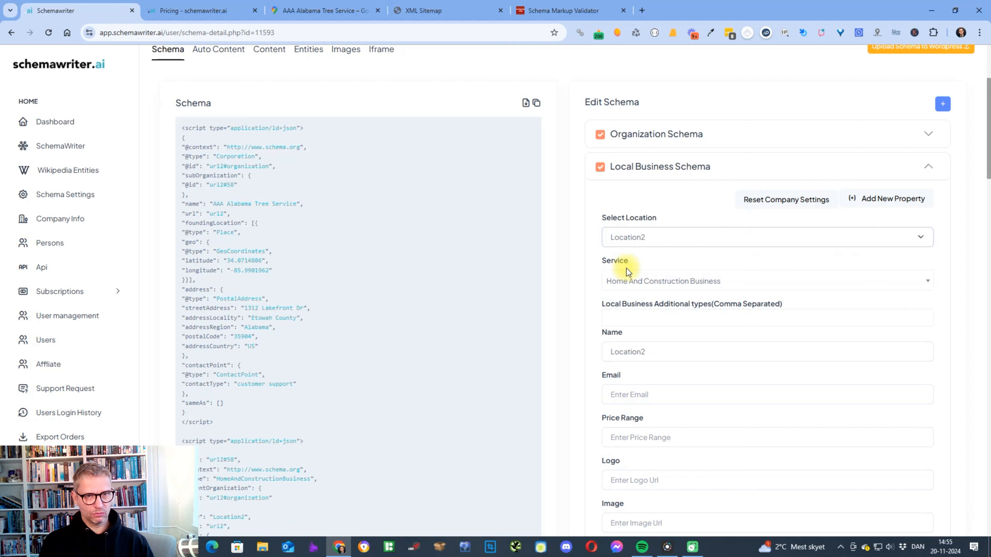
pyautogui.click(638, 237)
pyautogui.click(639, 254)
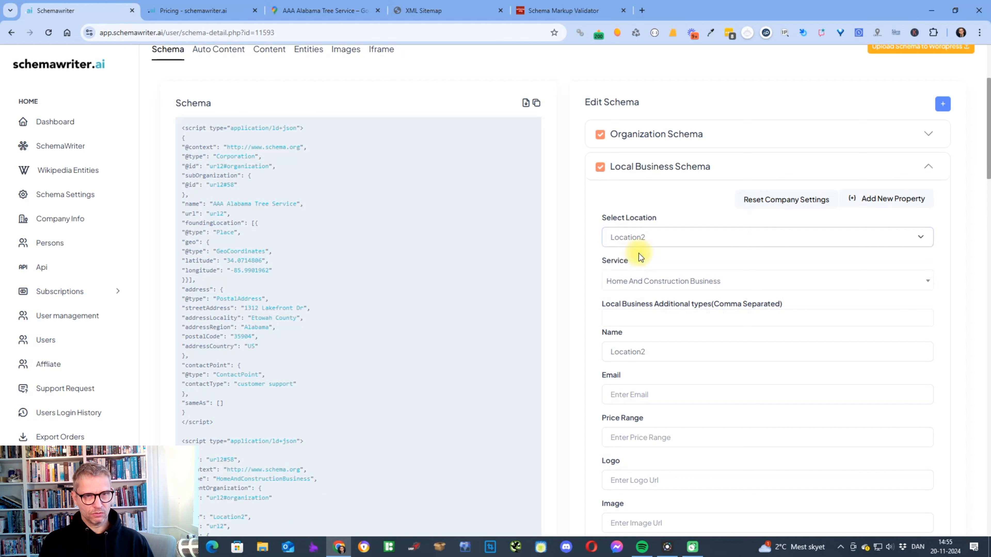
pyautogui.click(649, 235)
pyautogui.click(649, 266)
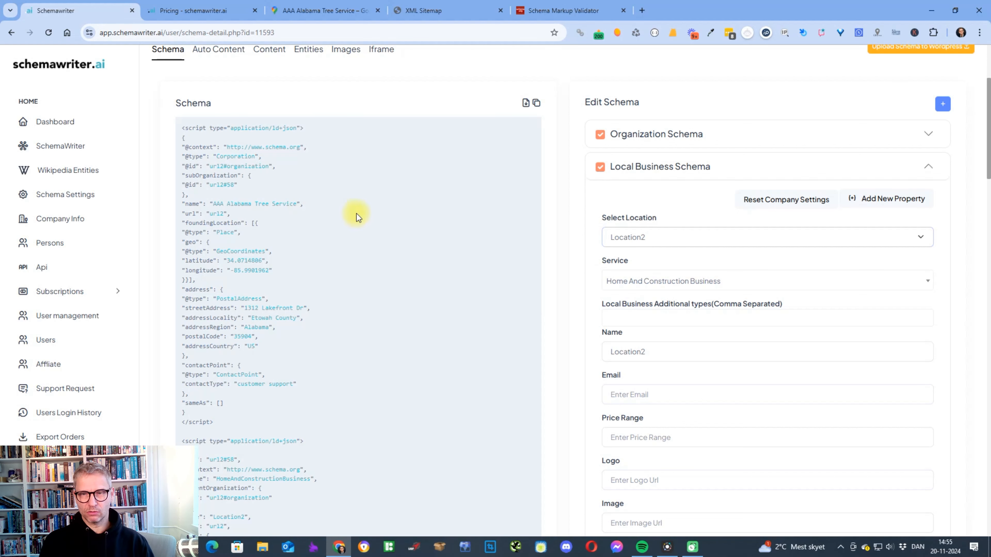
pyautogui.scroll(3, 978, 292)
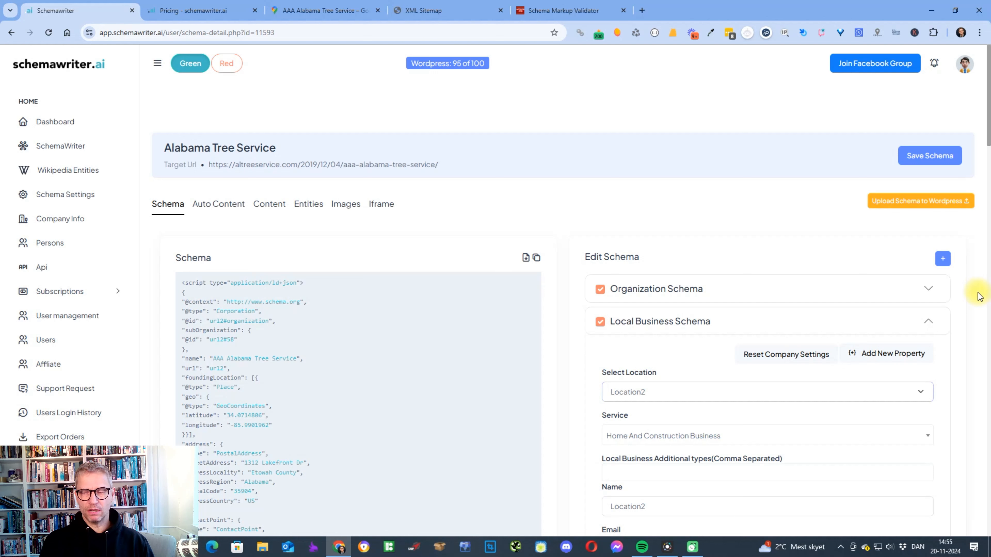
pyautogui.click(929, 323)
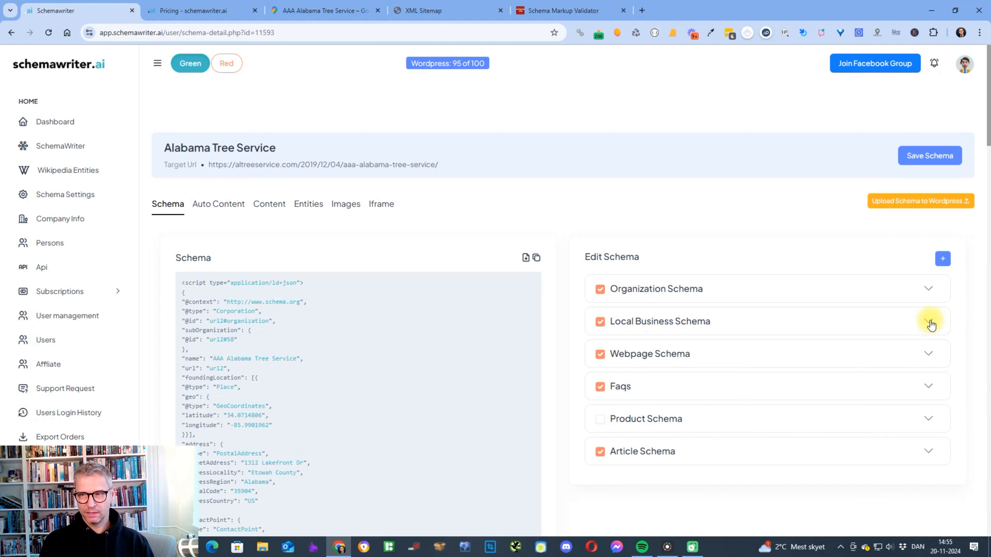